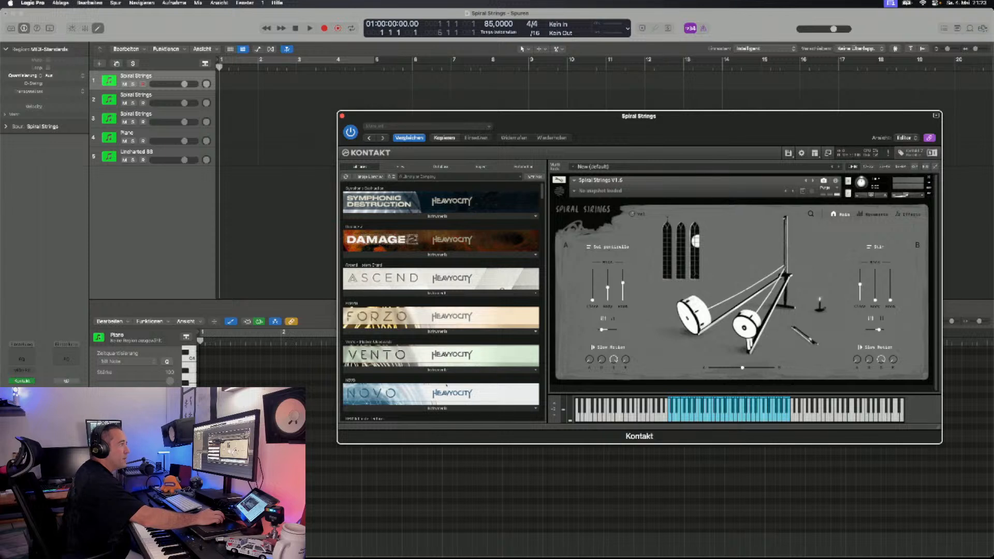
- Review the Movements and Effects pages of the first Spiral Strings instrument and return to its main page
left_click(873, 214)
left_click(908, 214)
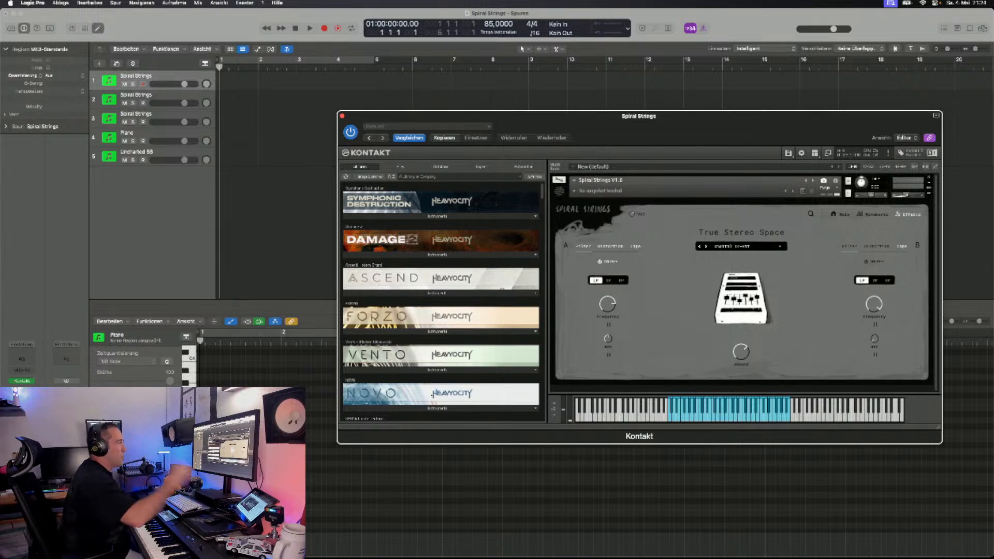
left_click(840, 214)
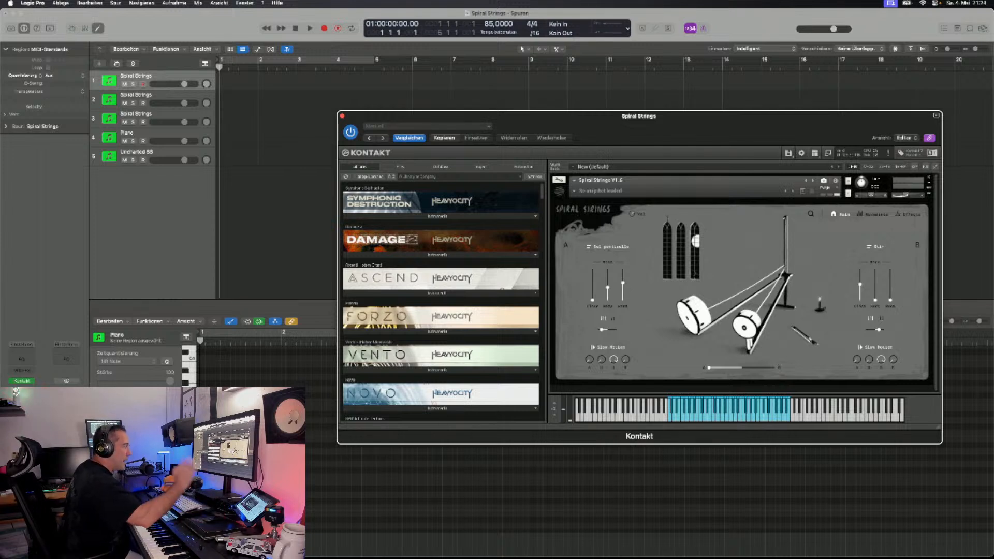
- Choose Sul Ponticello for layer A and switch its mic mix from separate sliders to the single knob
left_click(608, 247)
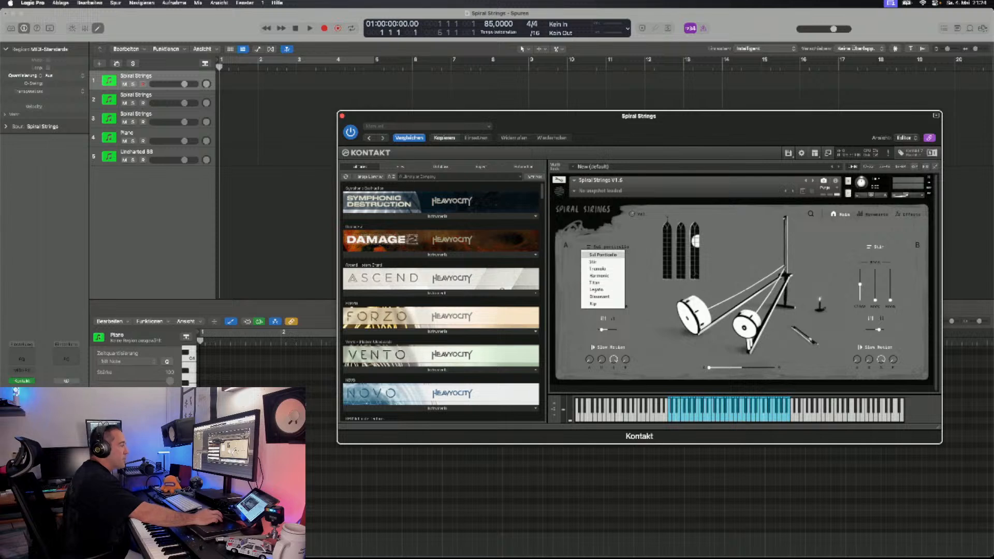
left_click(603, 255)
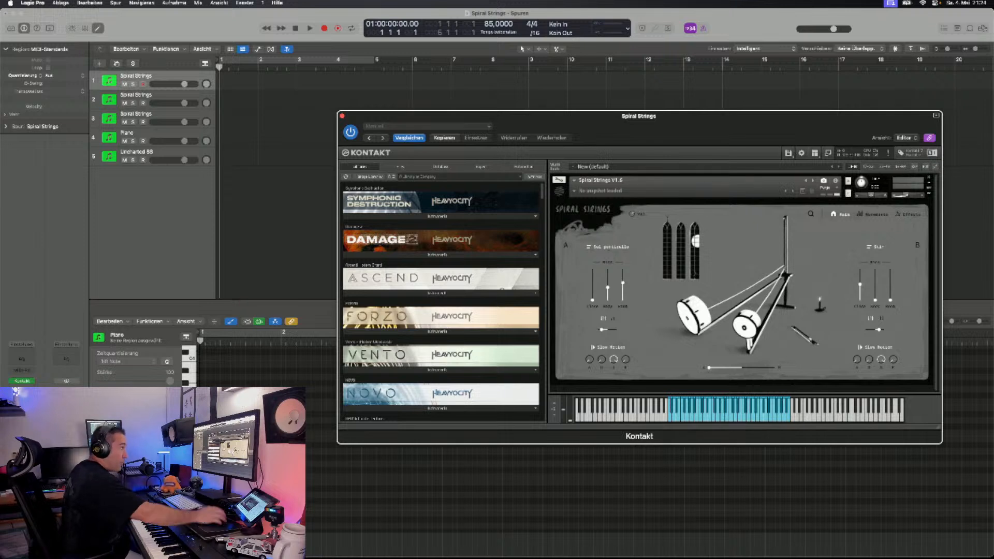
left_click(603, 318)
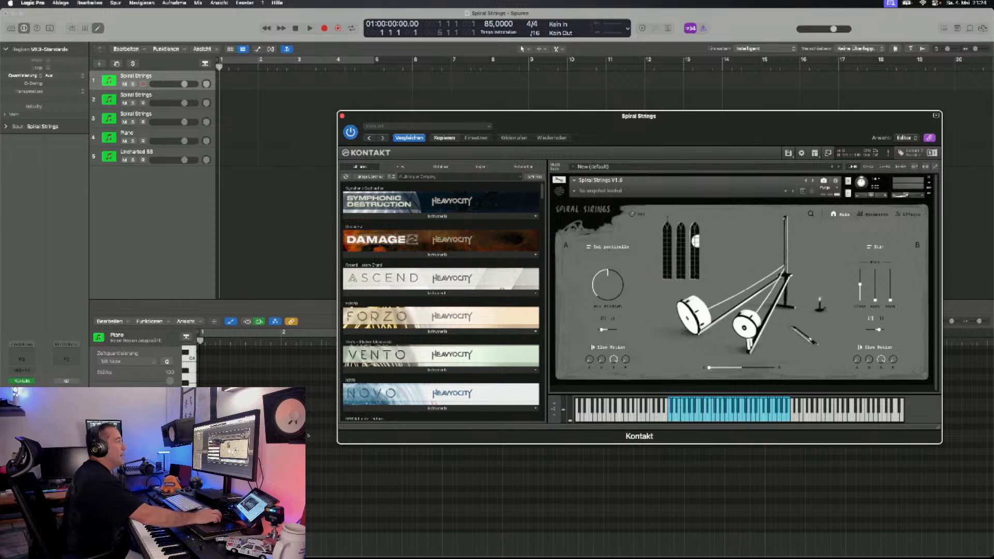
- Inspect the movement assignments of layer A's mic knob and the LFO settings on the Movements page
left_click(613, 318)
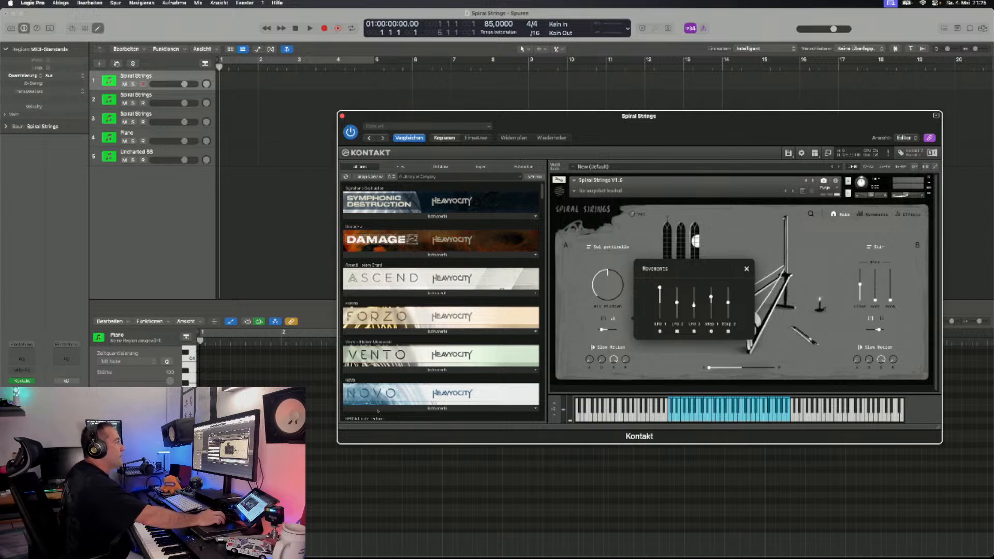
left_click(747, 269)
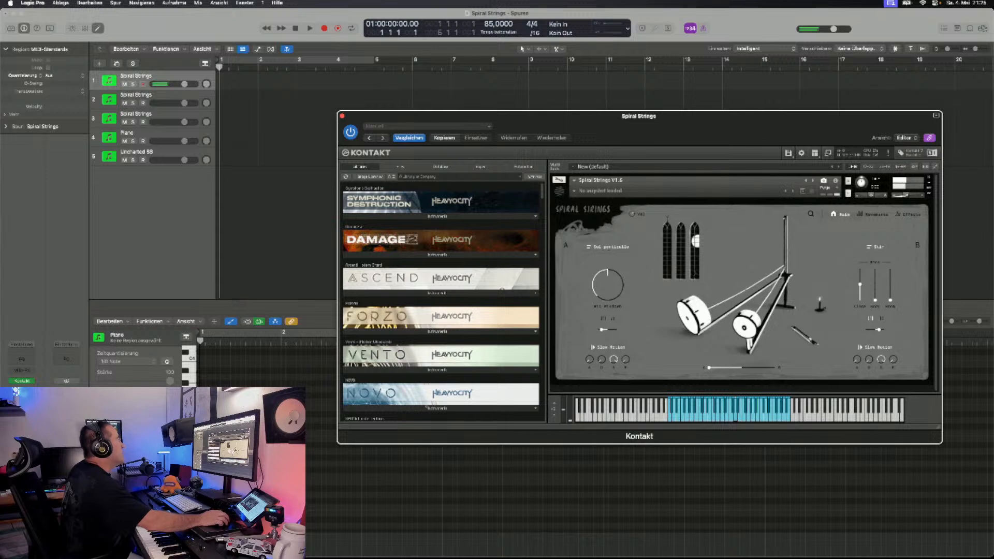
left_click(872, 214)
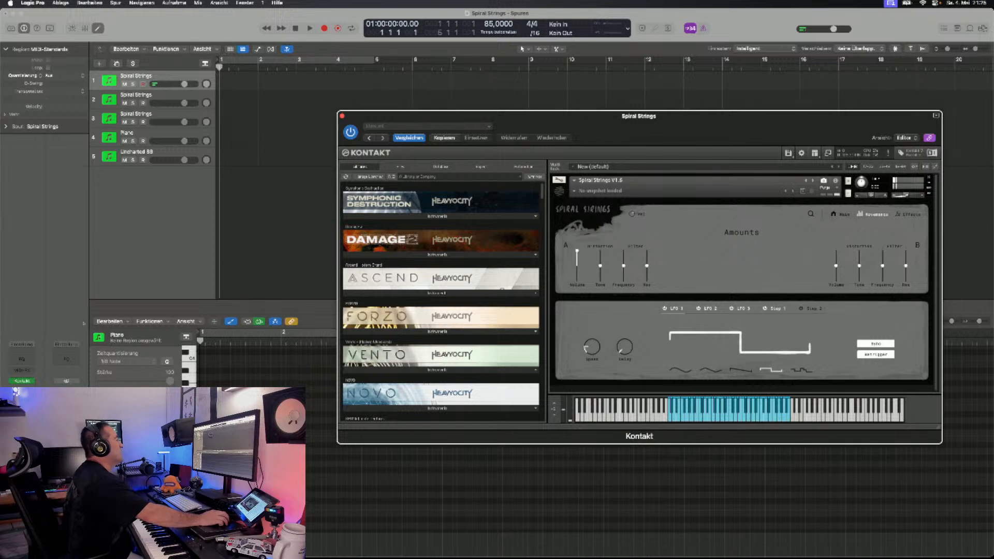
- Open the second Spiral Strings track's instrument, check its Movements page and return to its main page
left_click(140, 96)
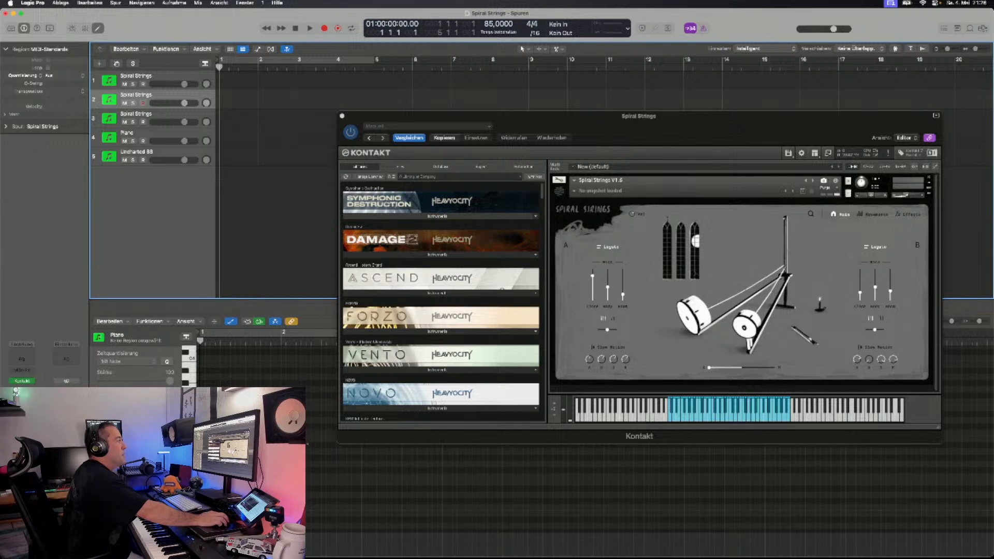
mouse_move(607, 330)
left_mouse_down()
mouse_move(599, 330)
mouse_move(607, 329)
left_mouse_up()
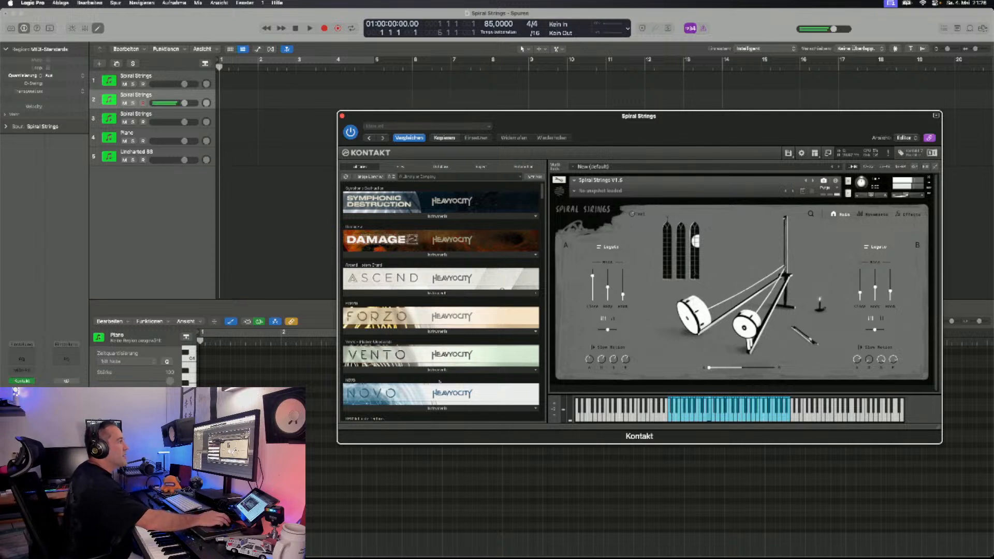
left_click(873, 214)
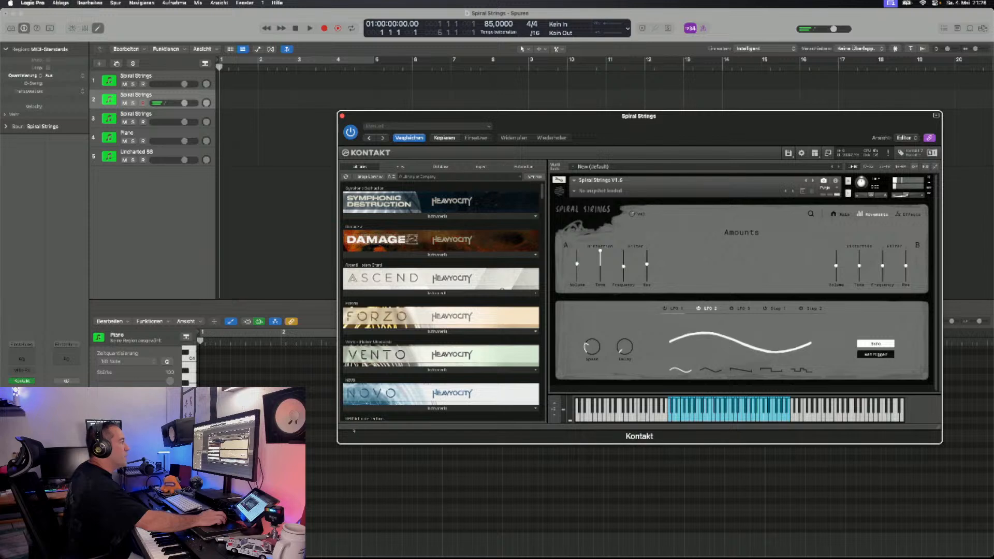
left_click(841, 214)
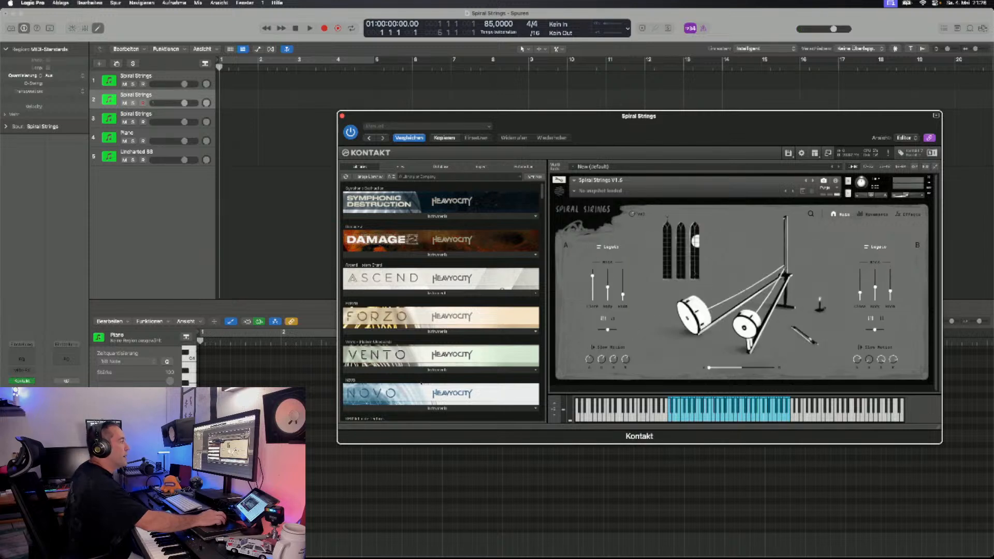
- Set layer A of the second Spiral Strings track to Sul Ponticello and check its effects settings
left_click(609, 247)
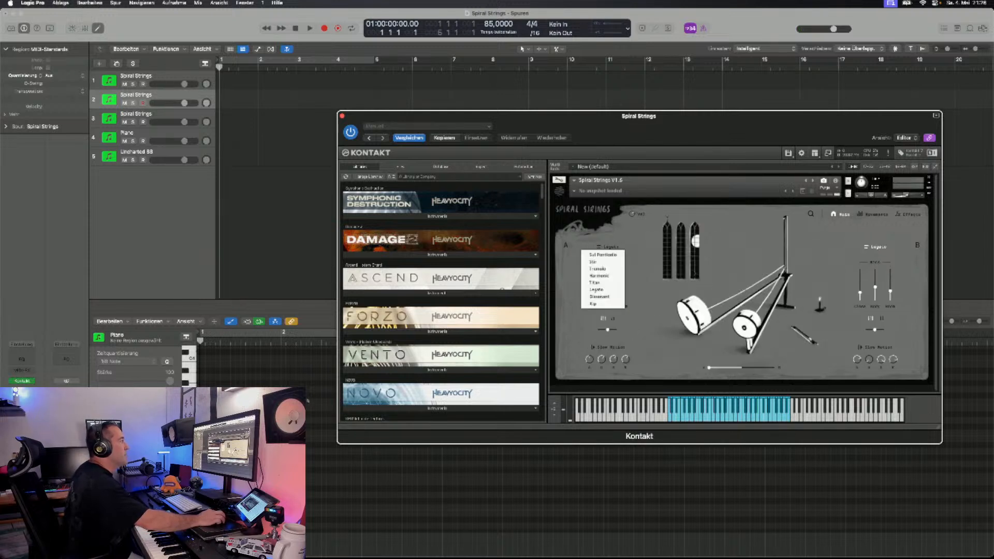
left_click(609, 255)
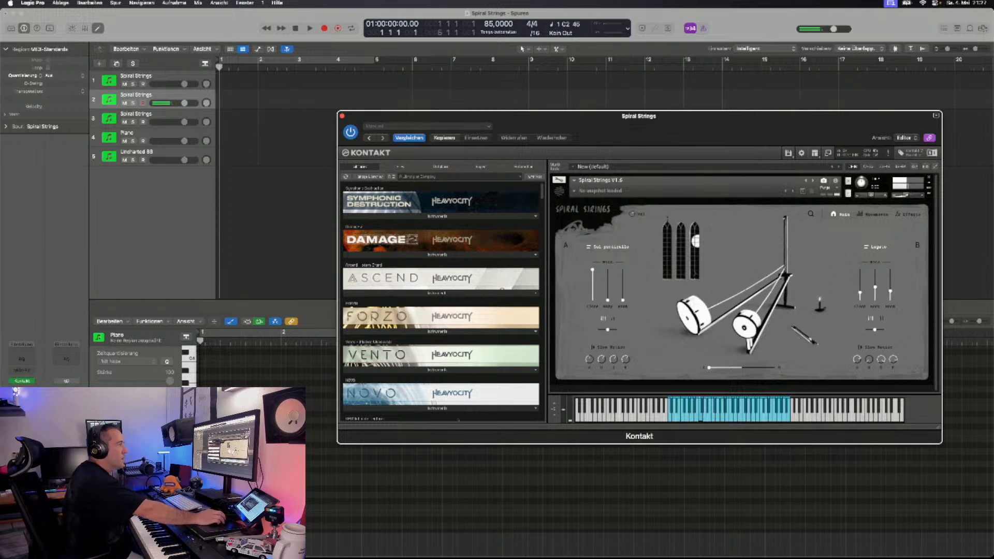
left_click(908, 214)
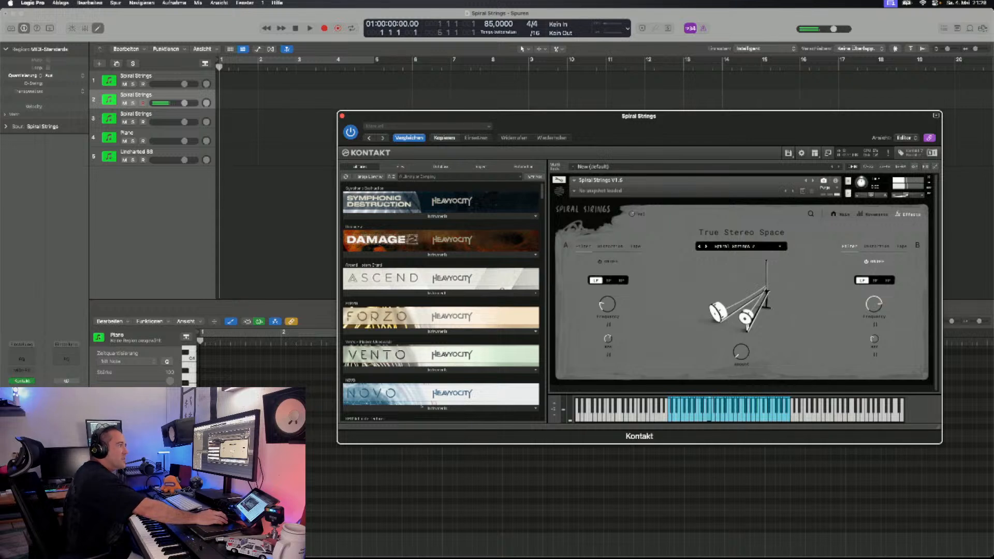
left_click(841, 214)
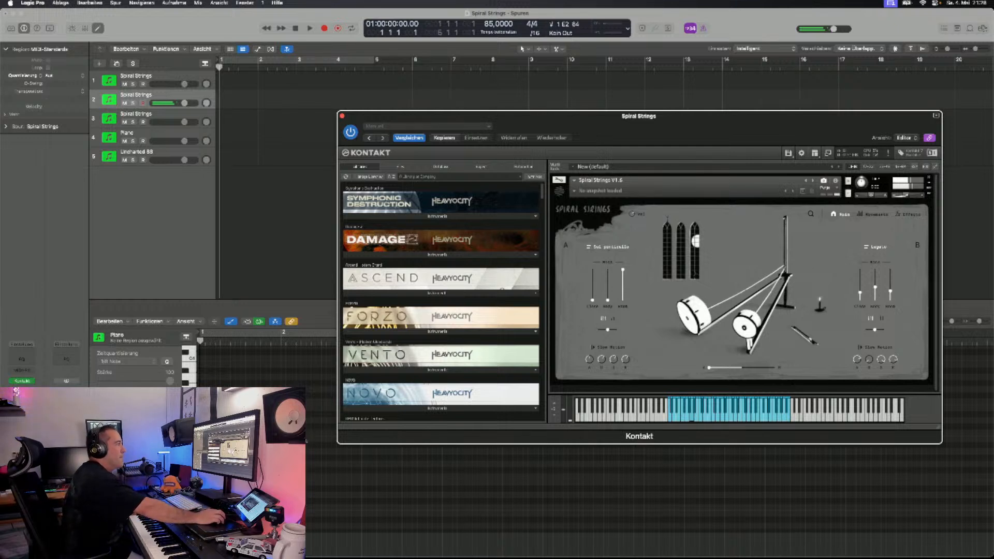
- Raise layer A's first and middle mic sliders and try different settings of the single mic knob
left_click_drag(608, 300, 593, 275)
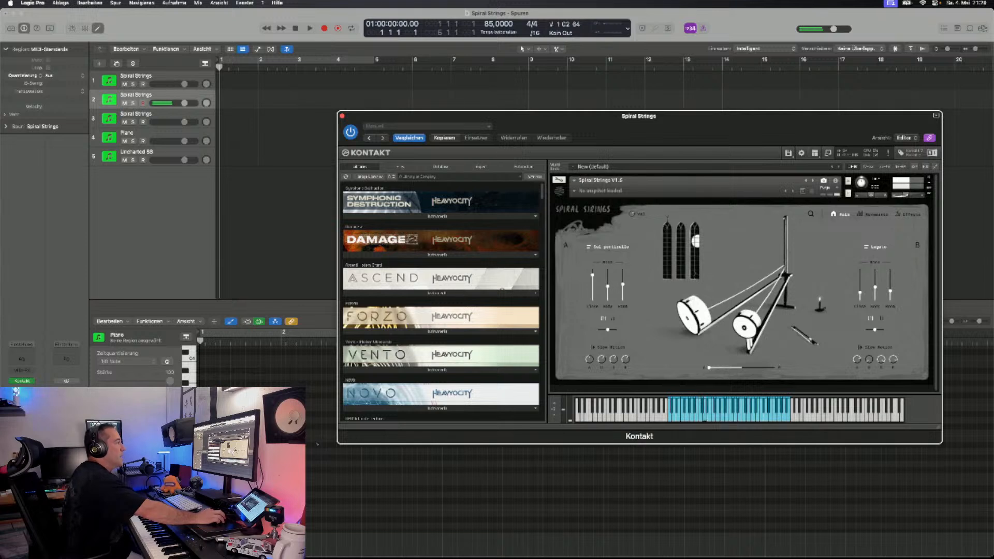
left_click(604, 318)
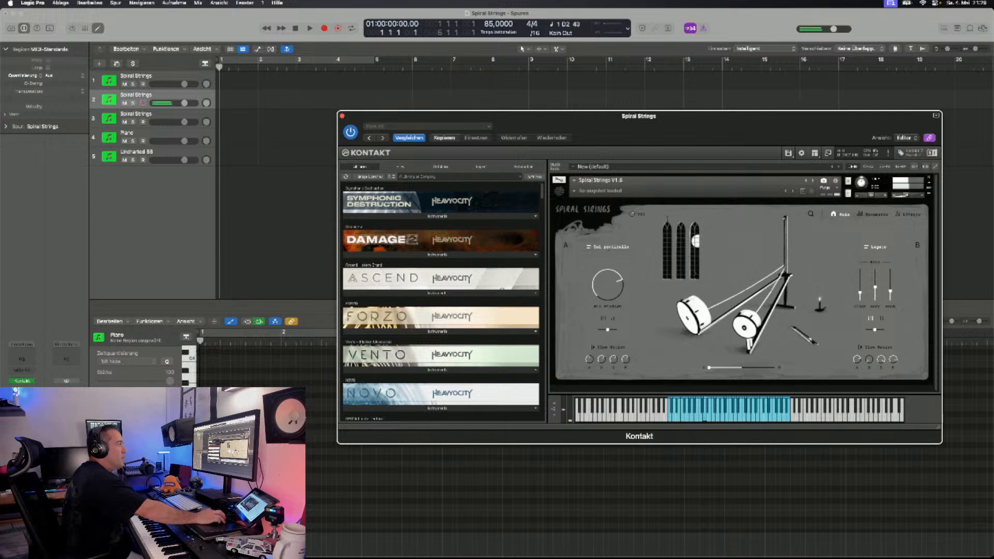
mouse_move(608, 284)
left_mouse_down()
mouse_move(608, 327)
mouse_move(608, 301)
left_mouse_up()
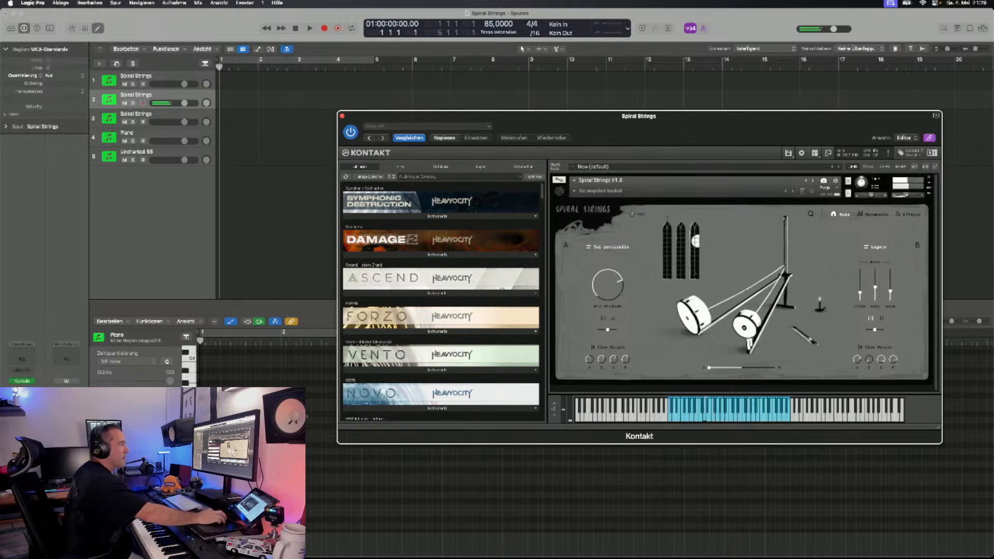
left_click_drag(608, 288, 608, 285)
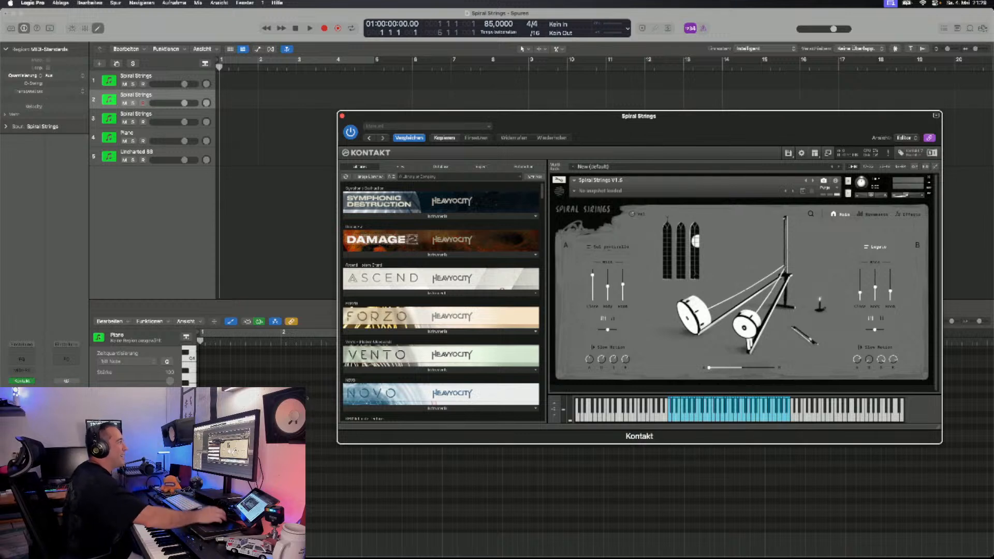
- Audition the articulation listed right after Sul Ponticello, followed by Tremolo, on layer A of the second Spiral Strings track
left_click(609, 248)
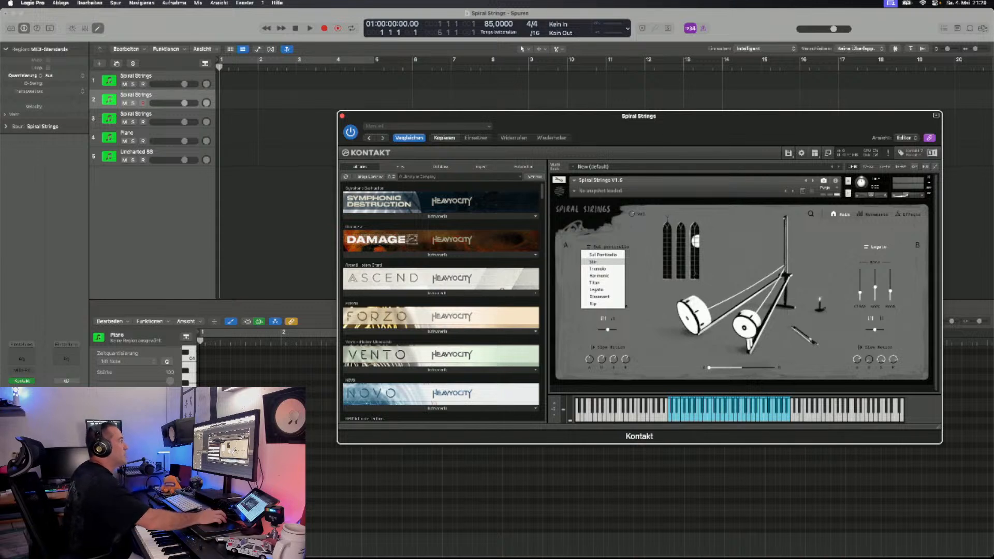
left_click(593, 261)
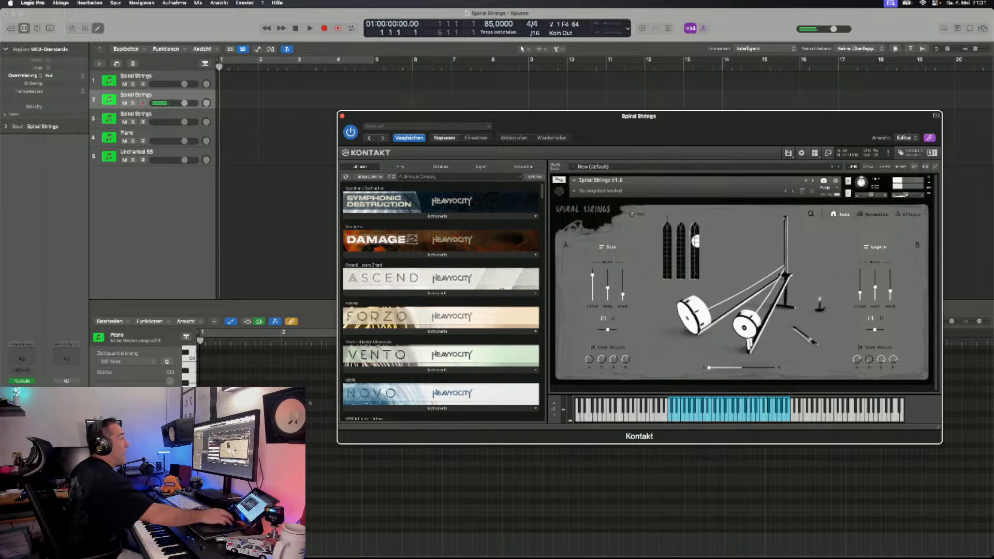
left_click(610, 247)
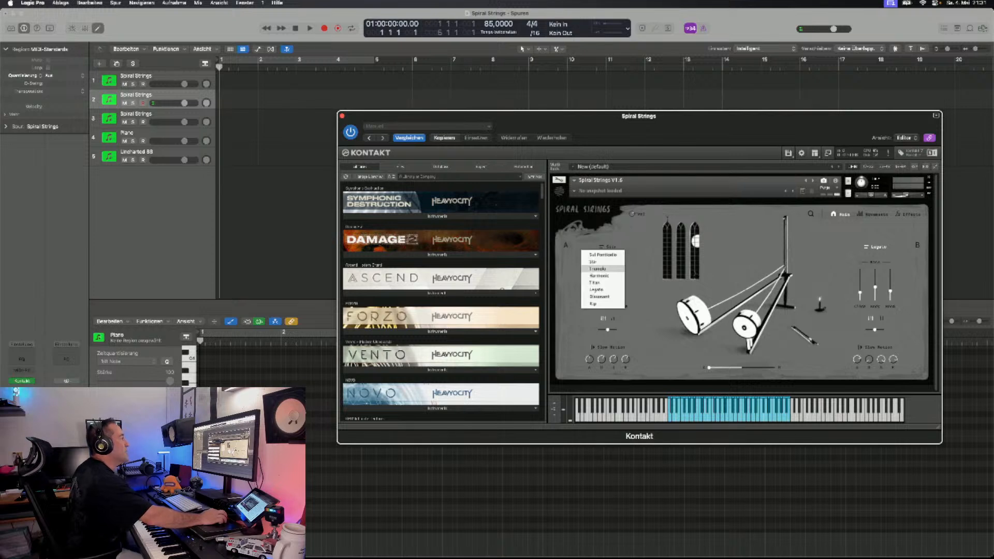
left_click(604, 269)
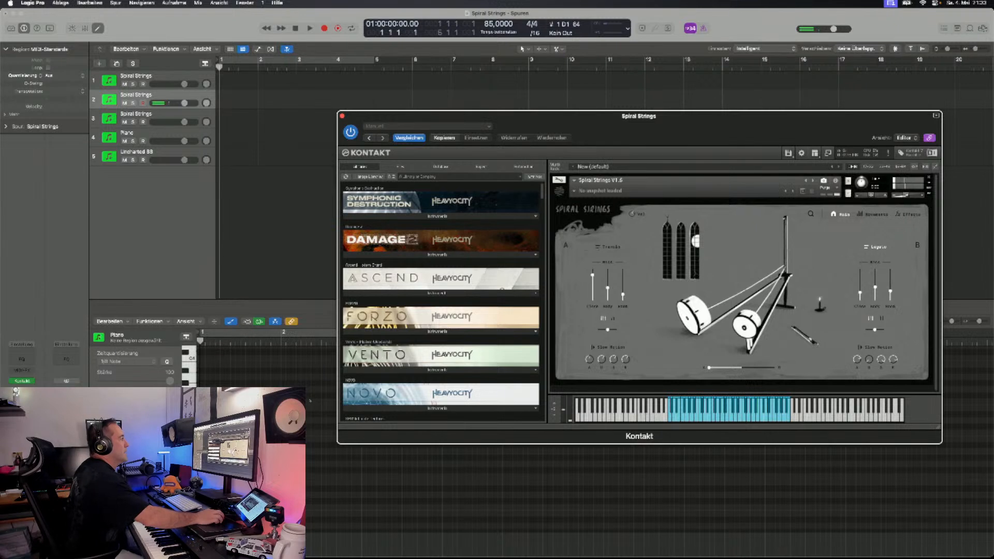
- Set layer A to Harmonic and rebalance its three mic sliders with the middle one highest
left_click(610, 247)
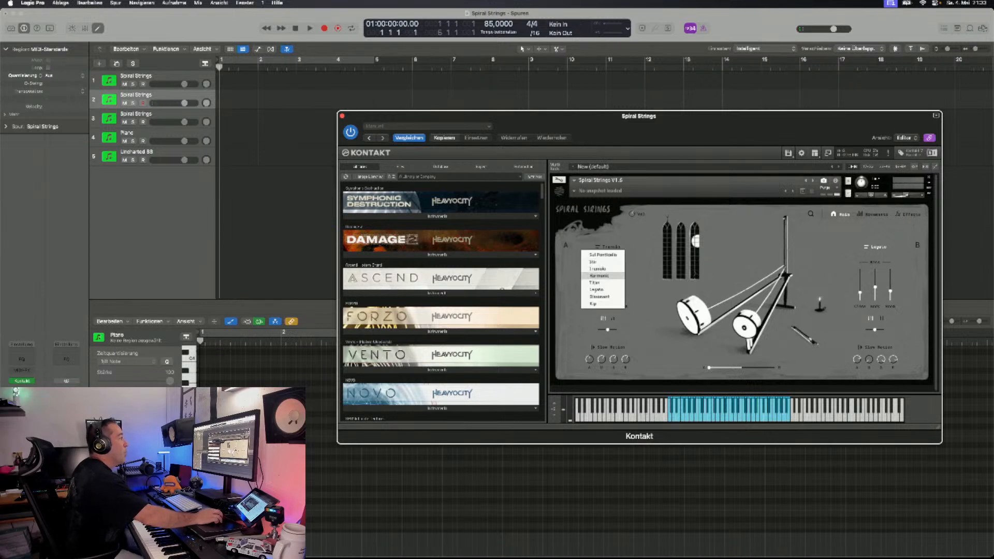
left_click(603, 272)
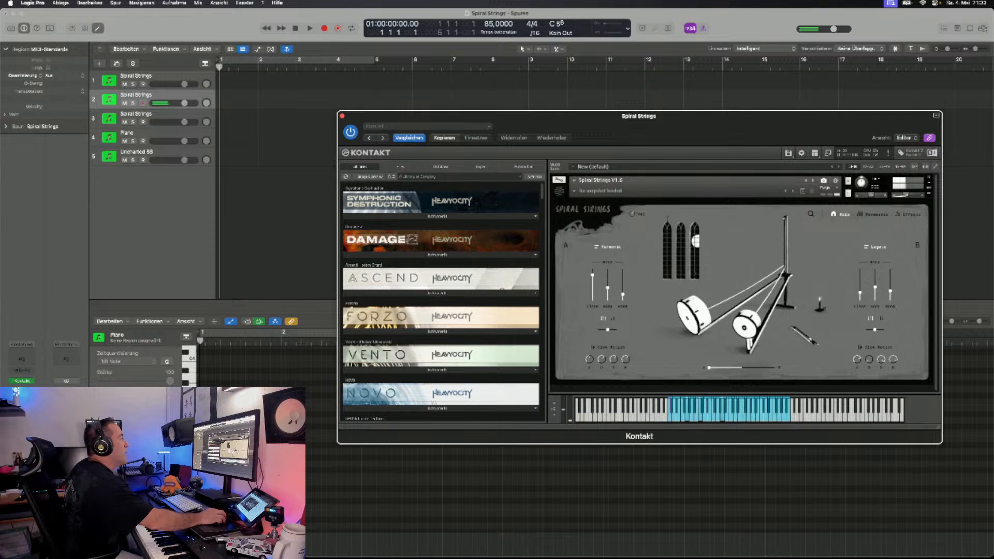
left_click_drag(592, 275, 622, 285)
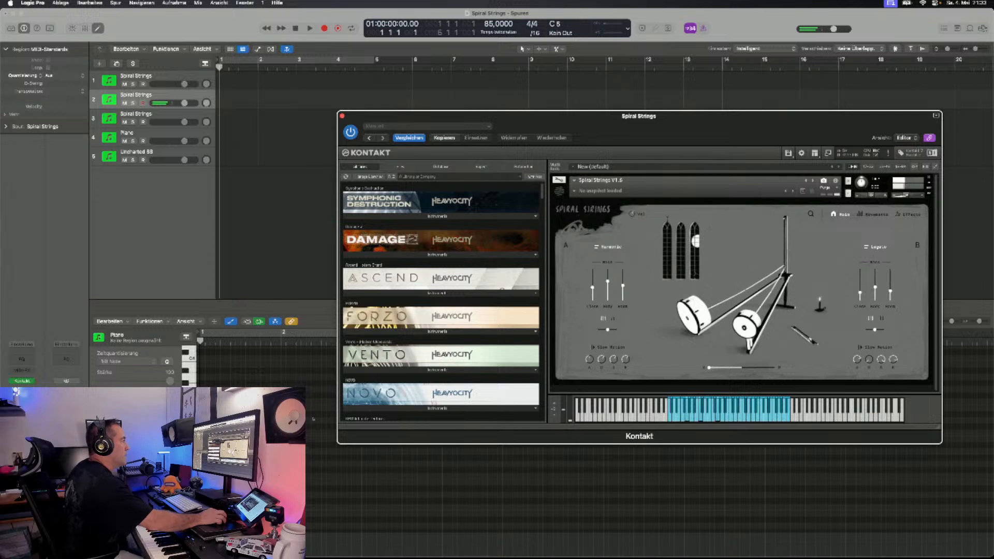
left_click_drag(608, 281, 622, 296)
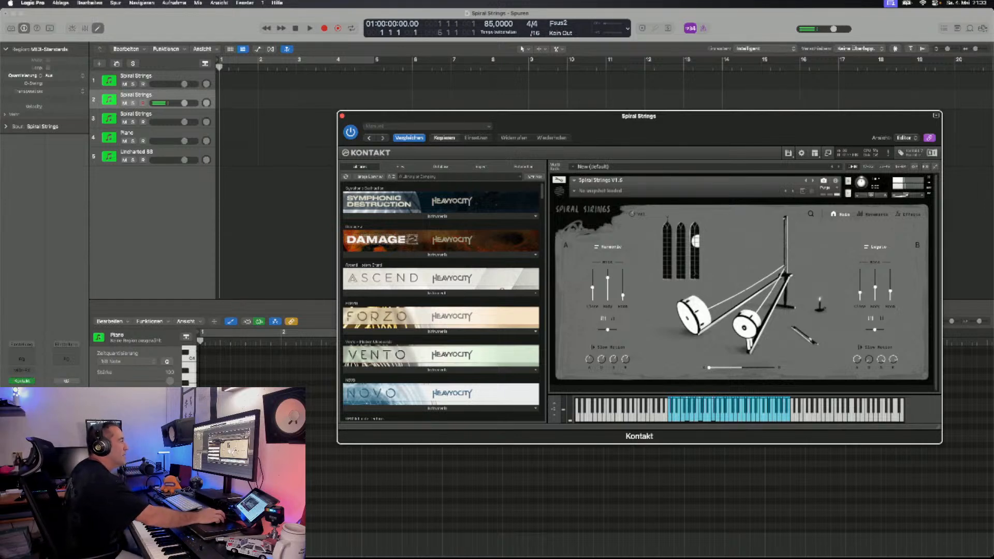
left_click_drag(593, 287, 593, 294)
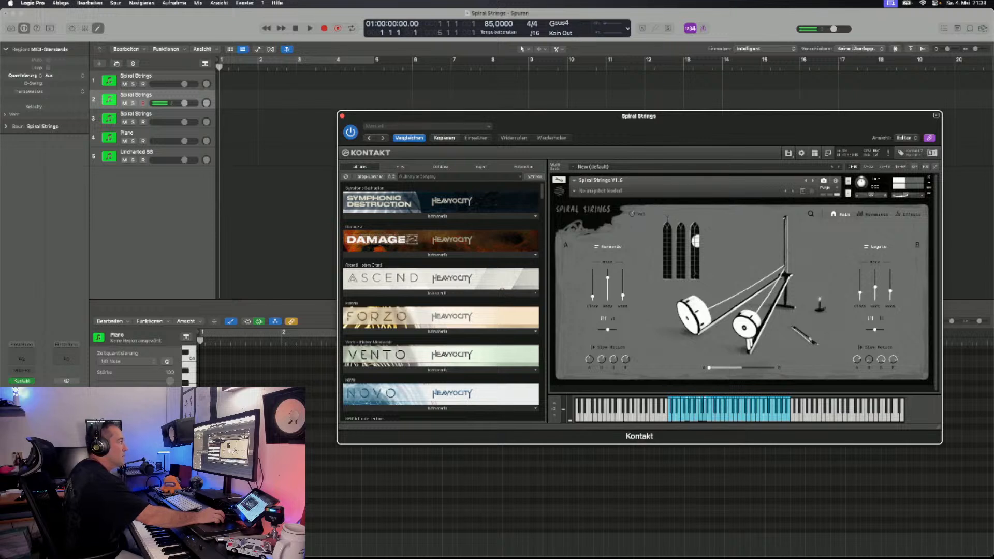
left_click_drag(593, 296, 592, 279)
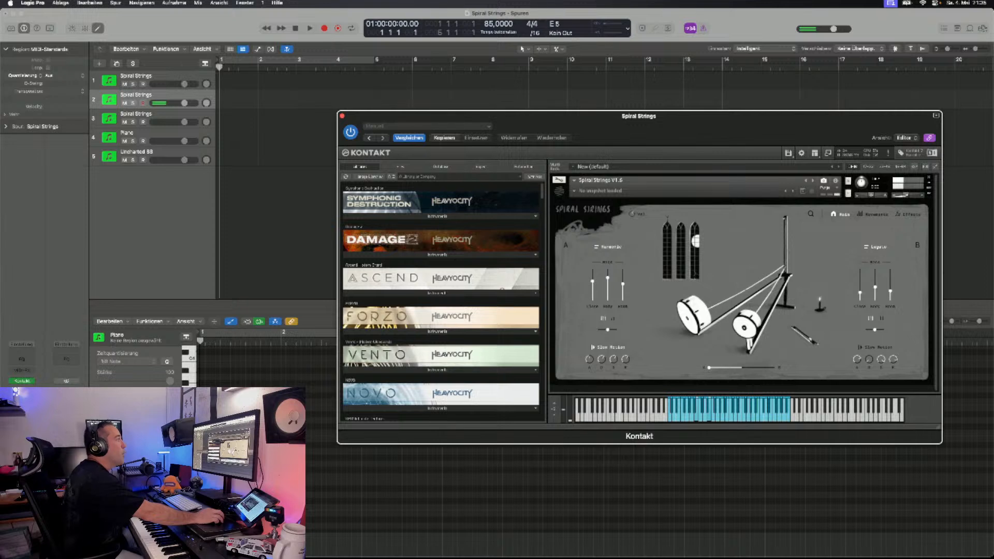
- Switch layer A to Tremolo and record a nine-bar part from bar 1 on the second Spiral Strings track
left_click(608, 247)
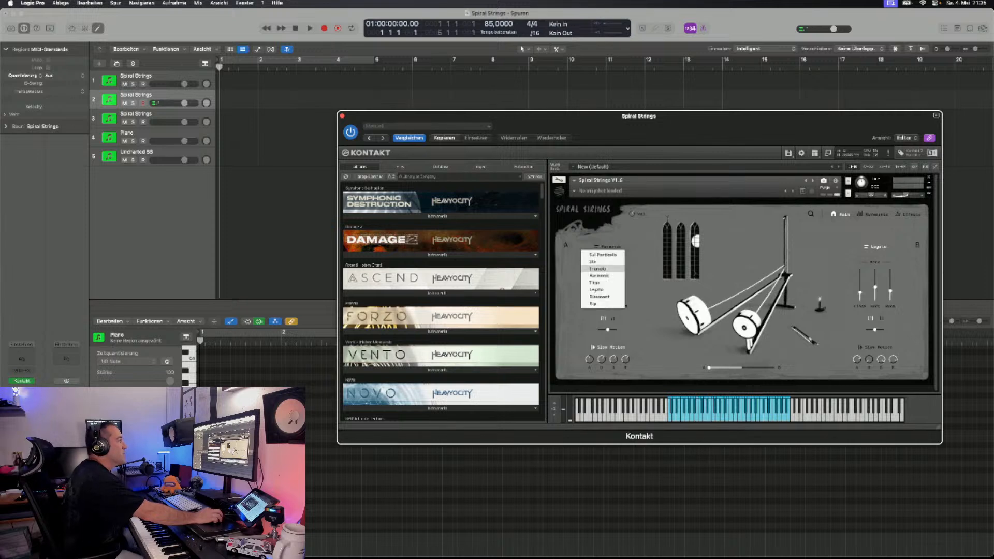
left_click(598, 269)
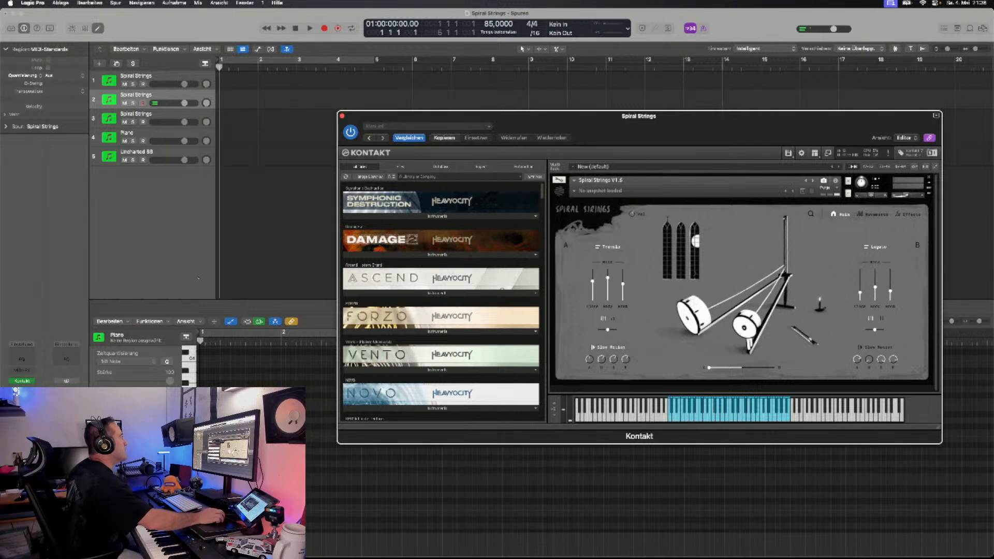
key("r")
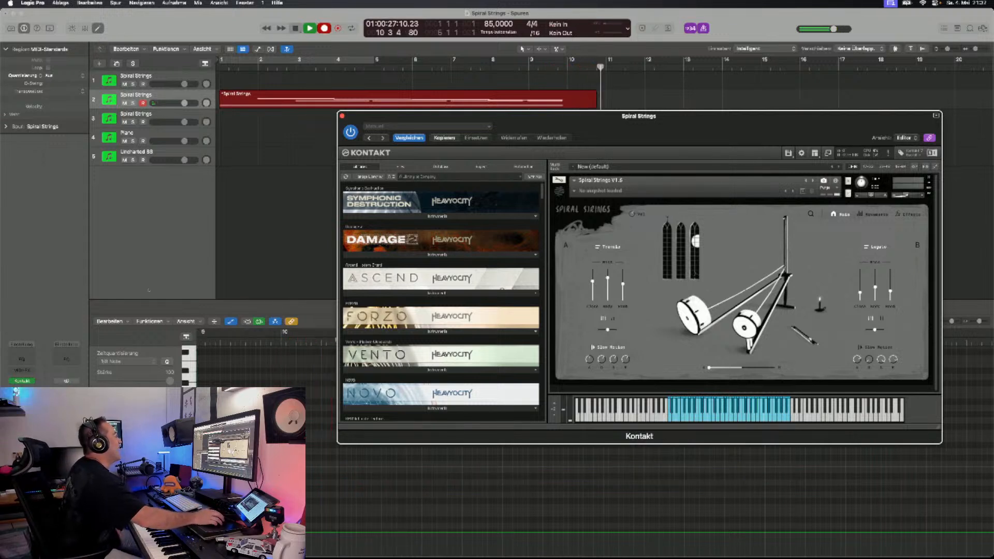
key("space")
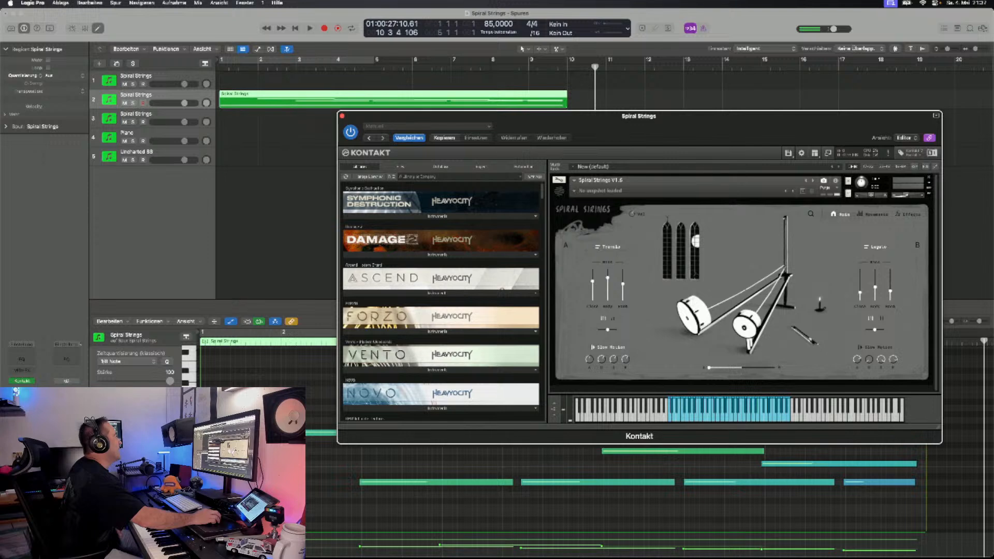
- Record a Clean Soft Piano part on the Piano track from the project start, with notes beginning in bar 3
left_click(160, 134)
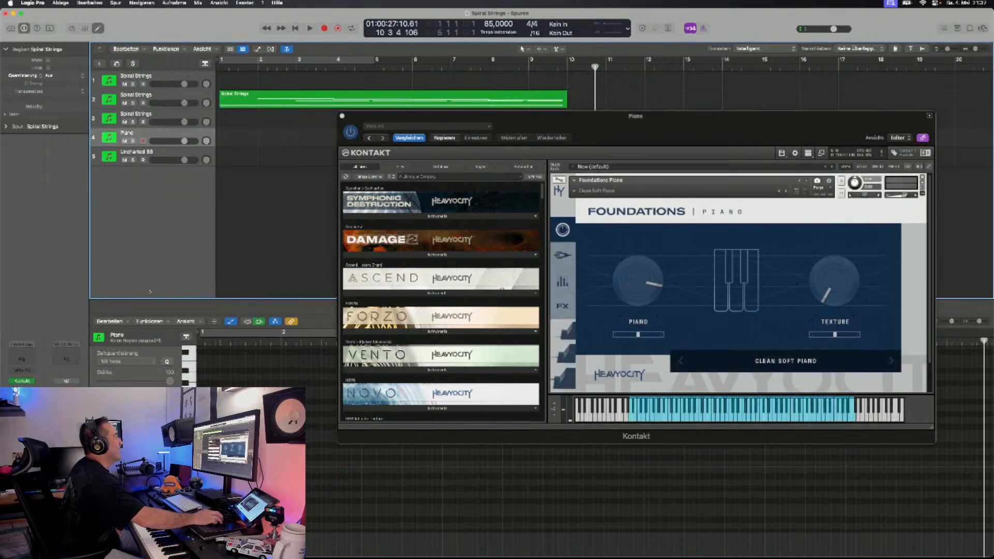
key("Return")
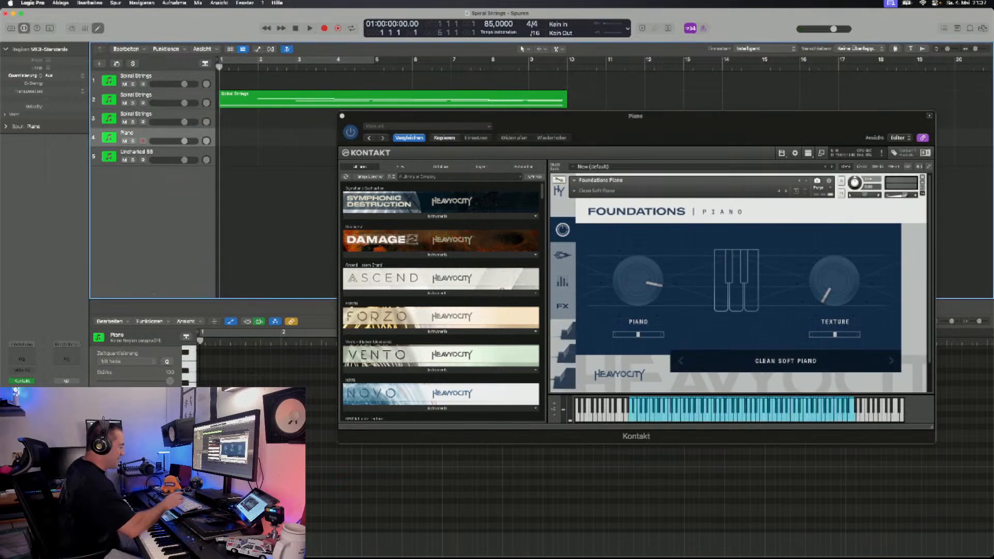
key("r")
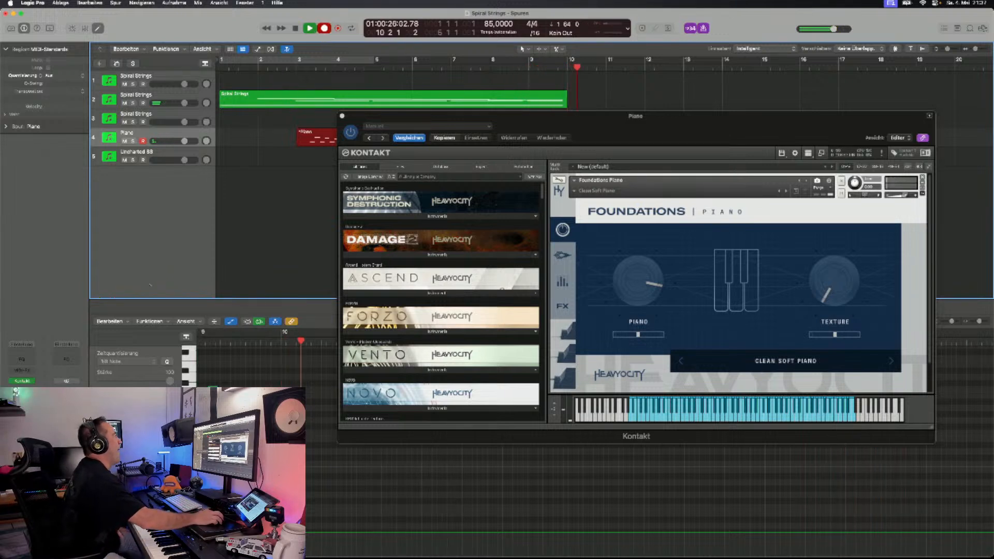
key("space")
key("Return")
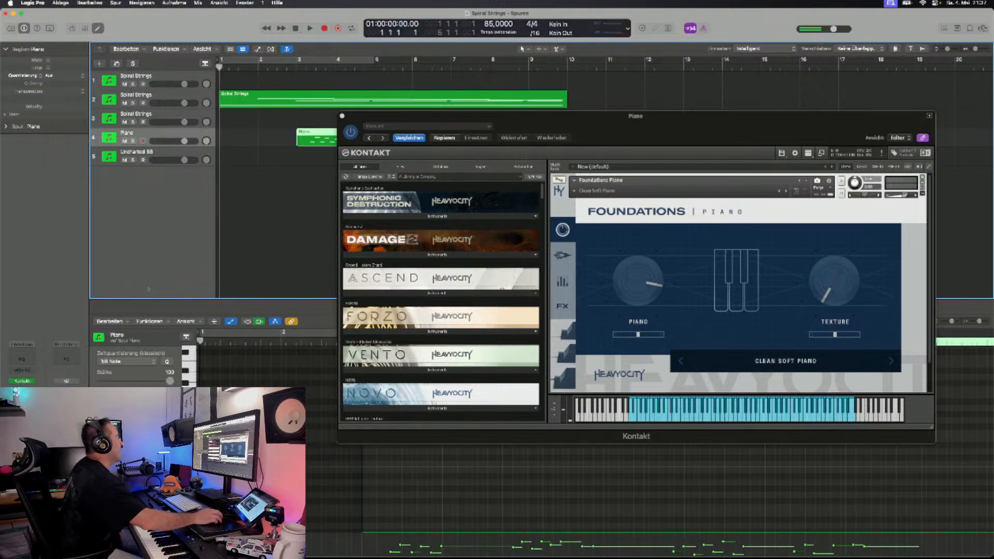
- Record a nine-bar loop part from bar 1 on the Uncharted 88 track, moving the plug-in window clear of the regions
left_click(139, 153)
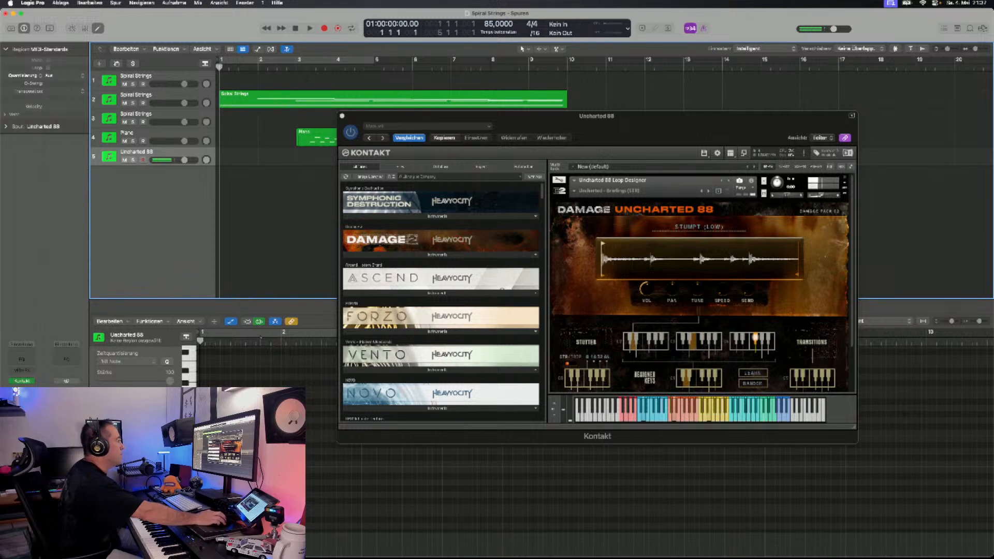
left_click_drag(596, 116, 588, 162)
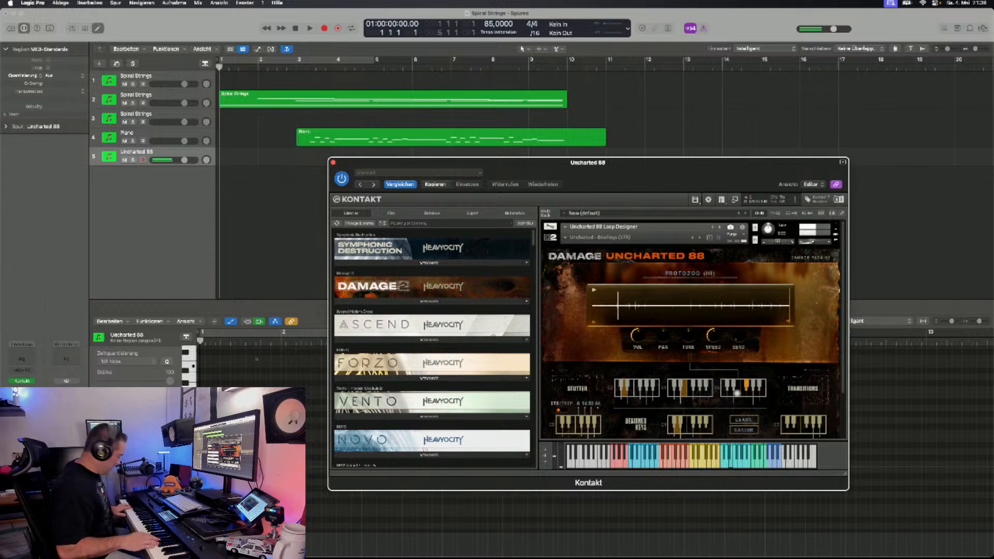
key("r")
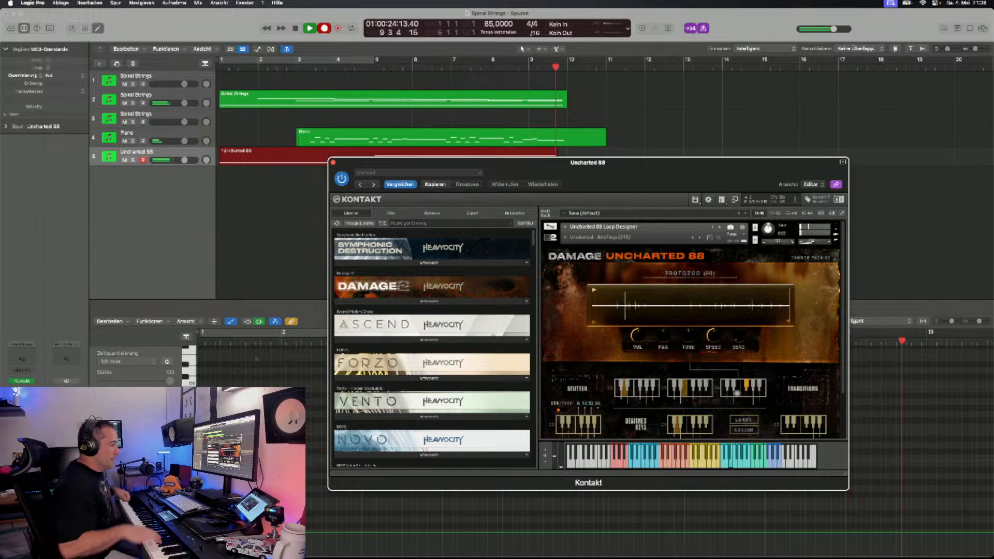
key("space")
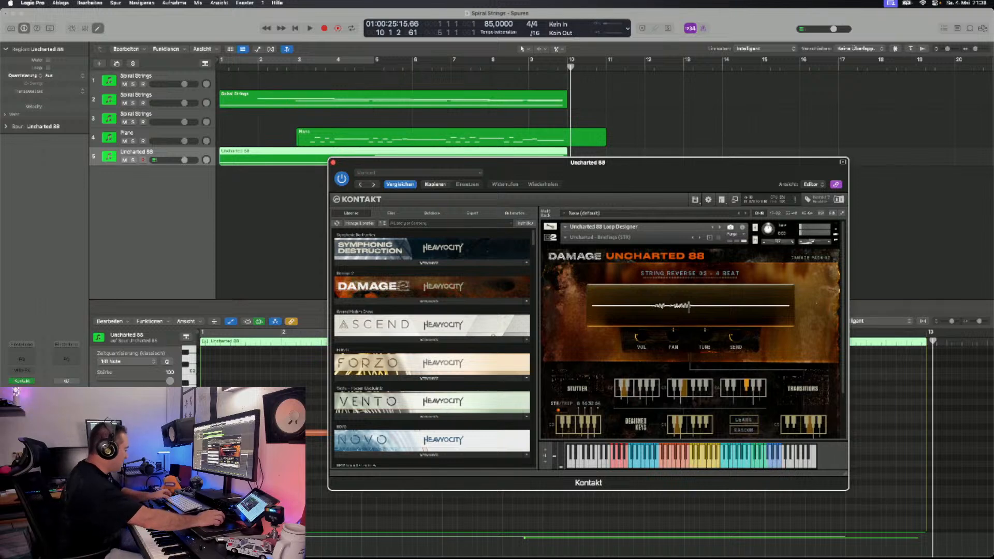
- Select all notes of the Uncharted 88 region and play the arrangement from the start to bar 8
left_click(269, 434)
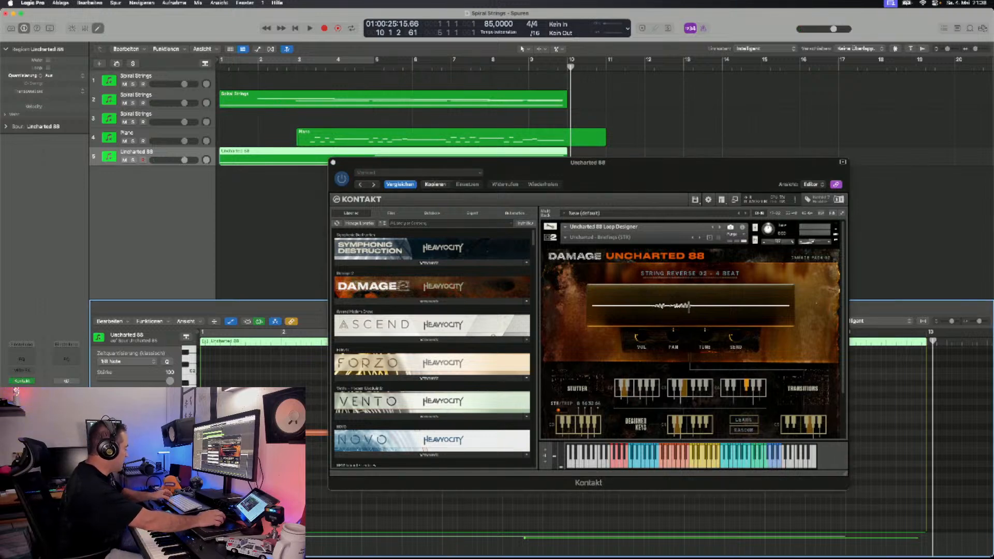
key("super+a")
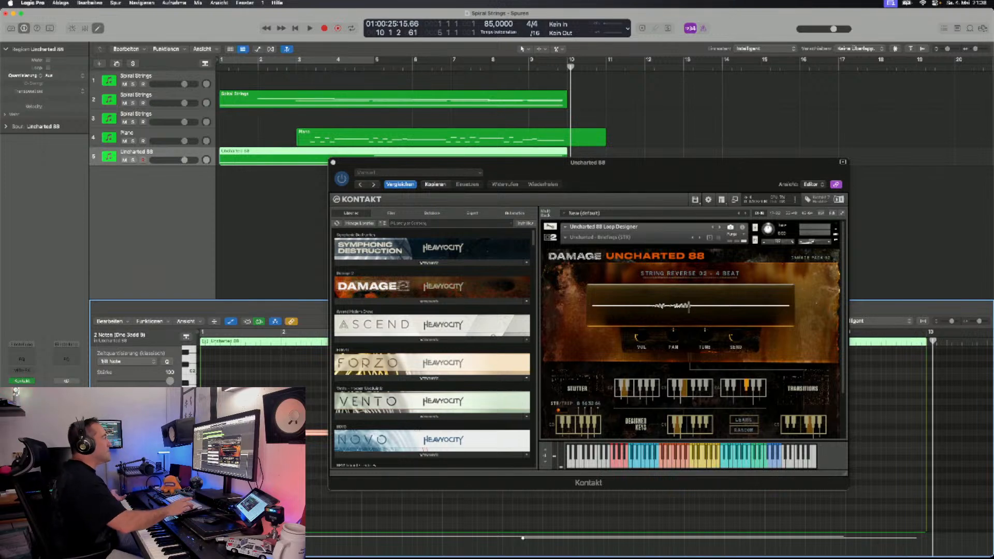
key("Return")
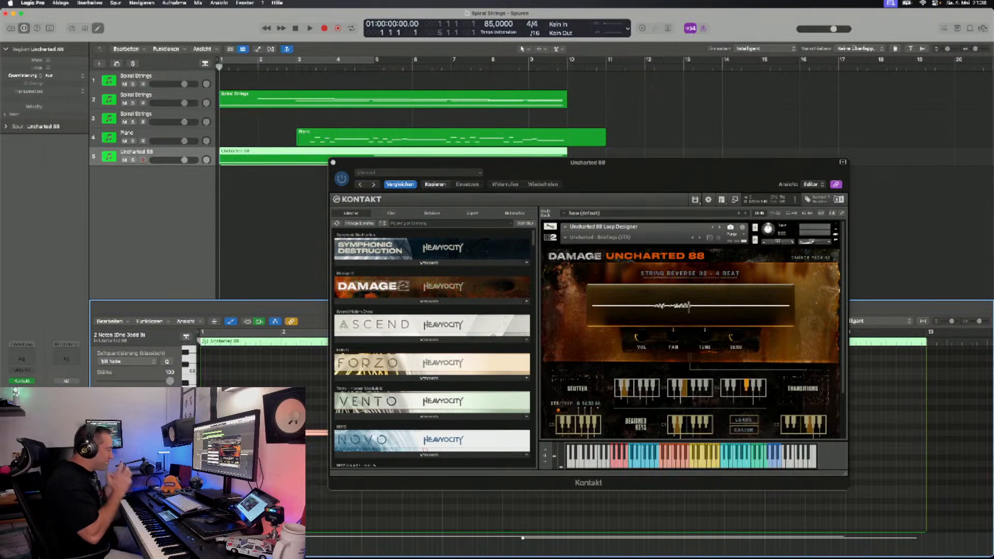
key("space")
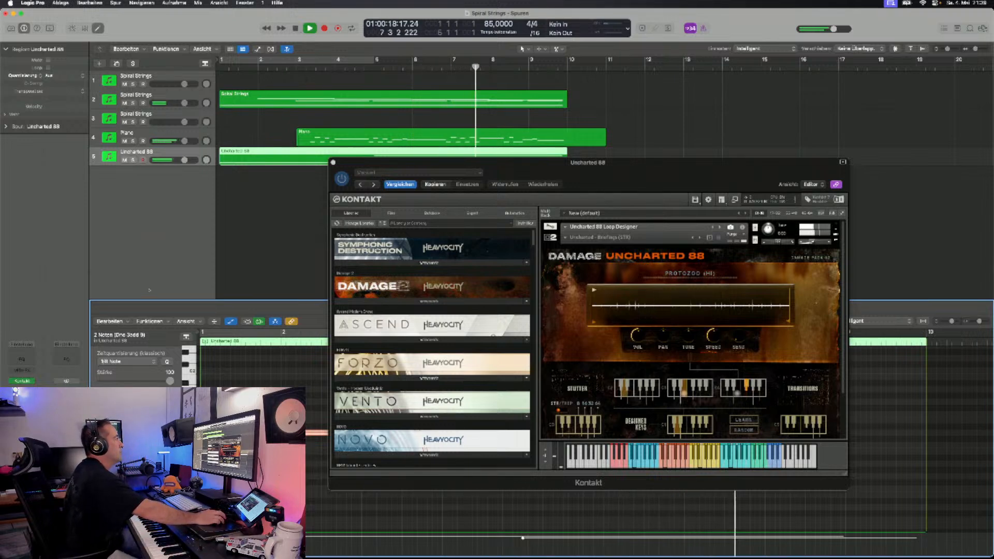
key("space")
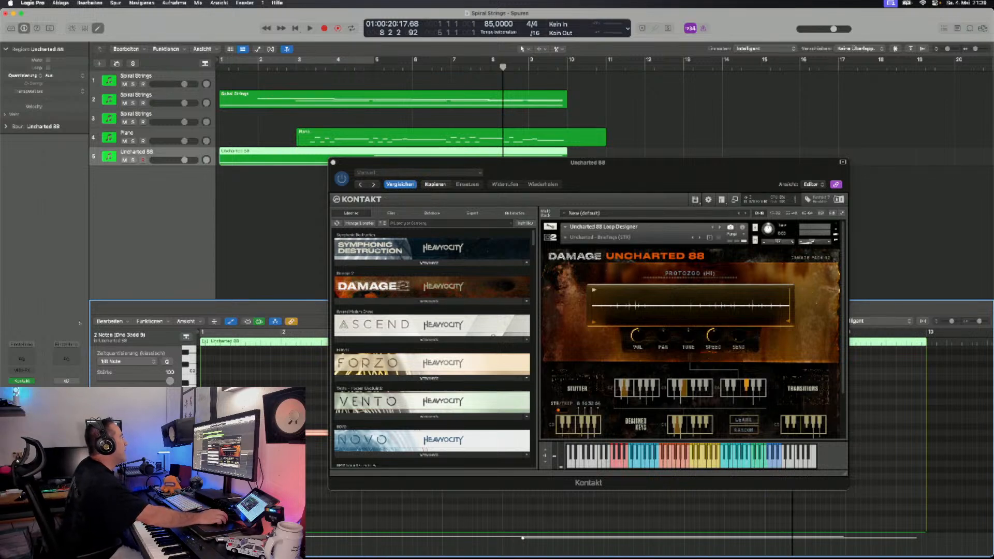
- Duplicate the second Spiral Strings track with its Kontakt settings and save the project
key("Tab")
left_click(137, 95)
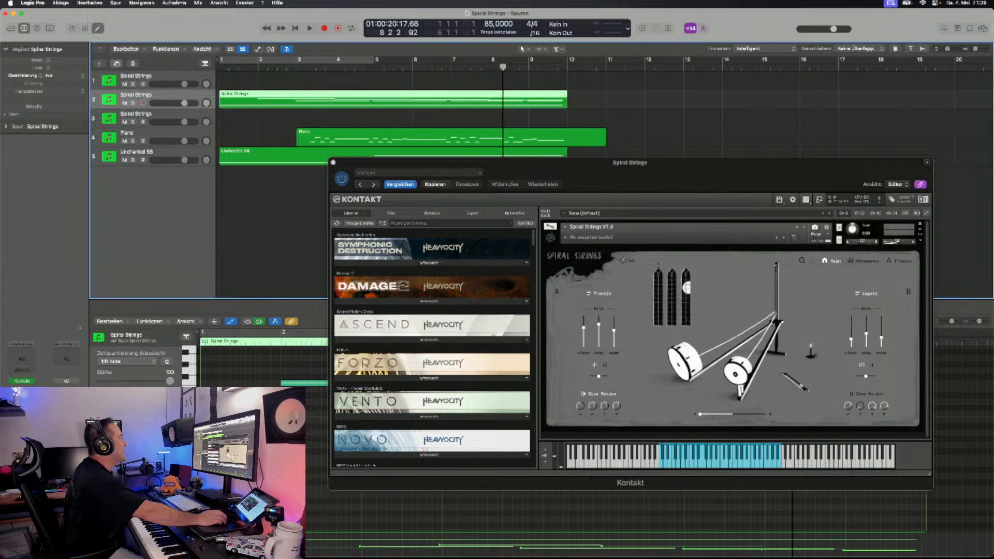
key("super+d")
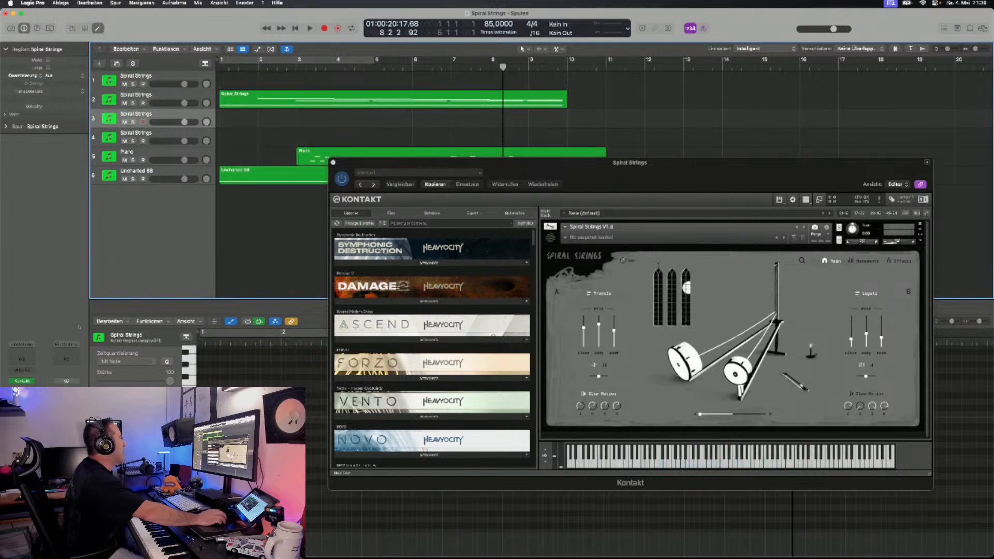
left_click(61, 3)
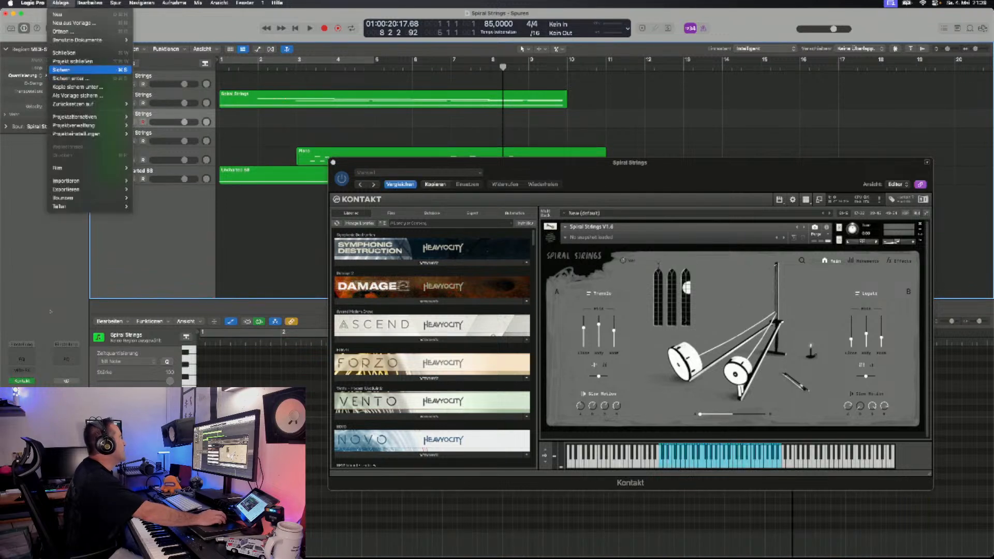
left_click(65, 69)
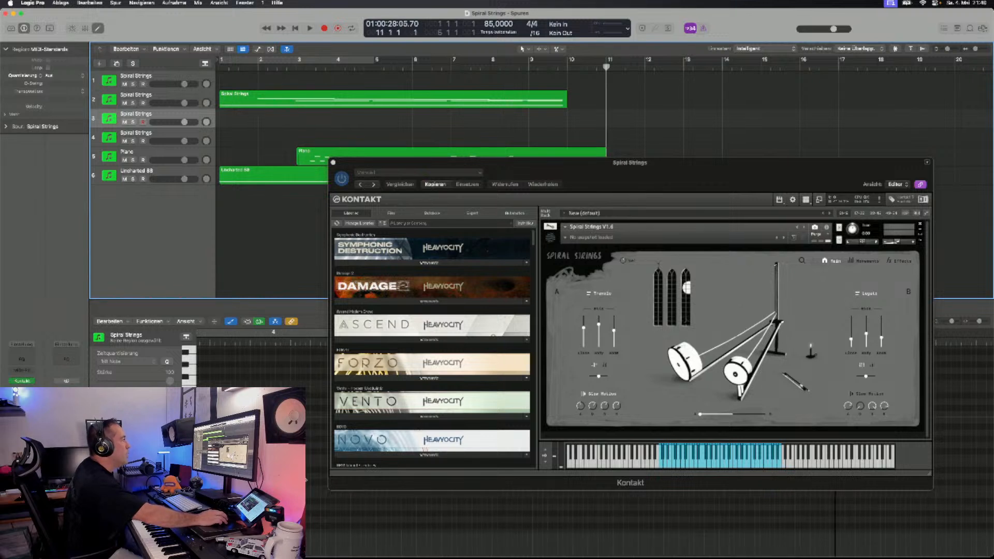
- Audition the articulation listed between Harmonic and Legato on the new track's layer A, lowering and restoring its middle and third mic sliders
left_click(505, 163)
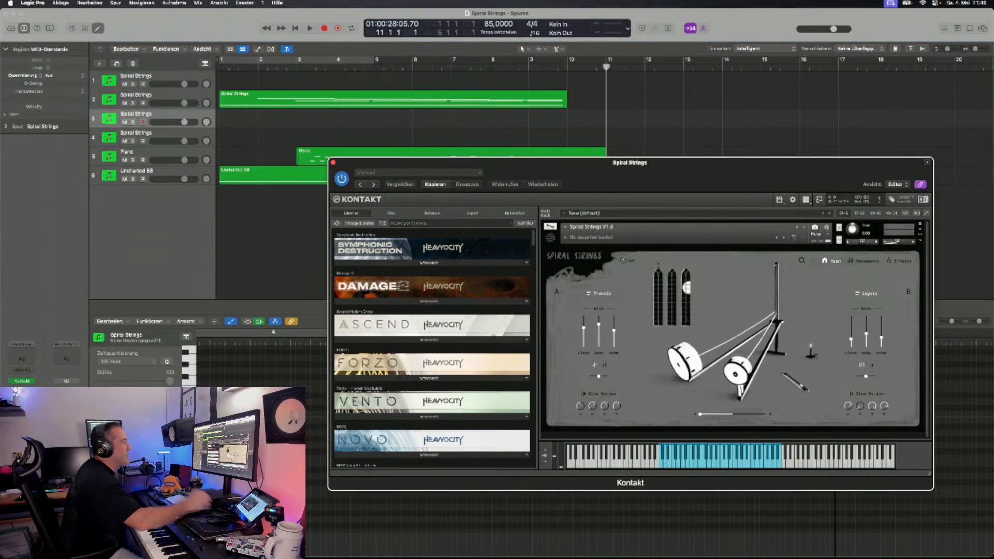
left_click(600, 294)
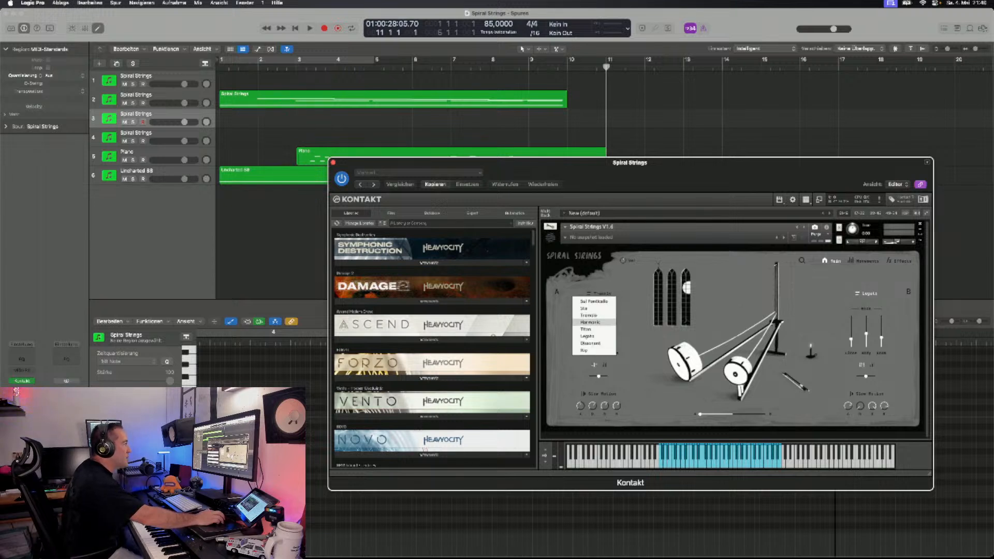
left_click(586, 329)
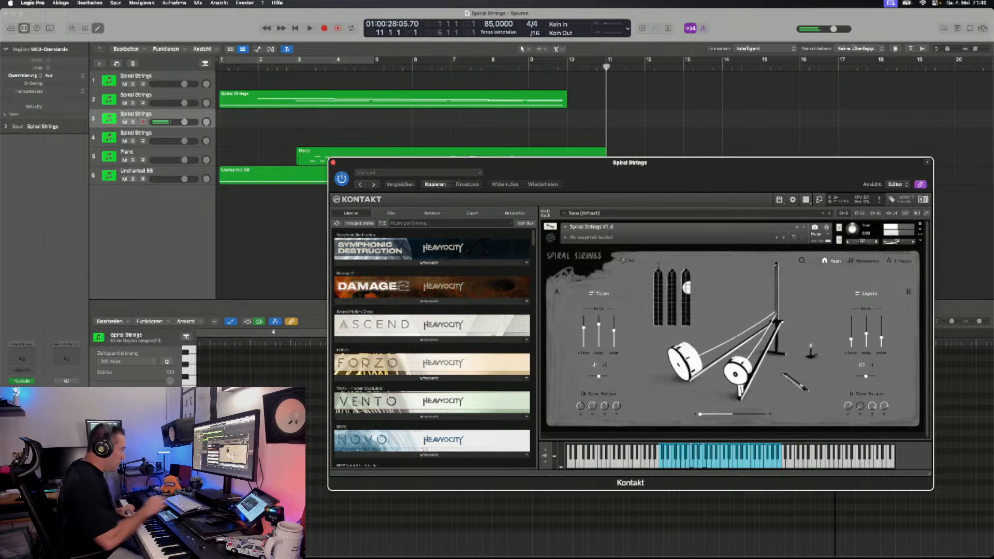
left_click_drag(598, 325, 614, 347)
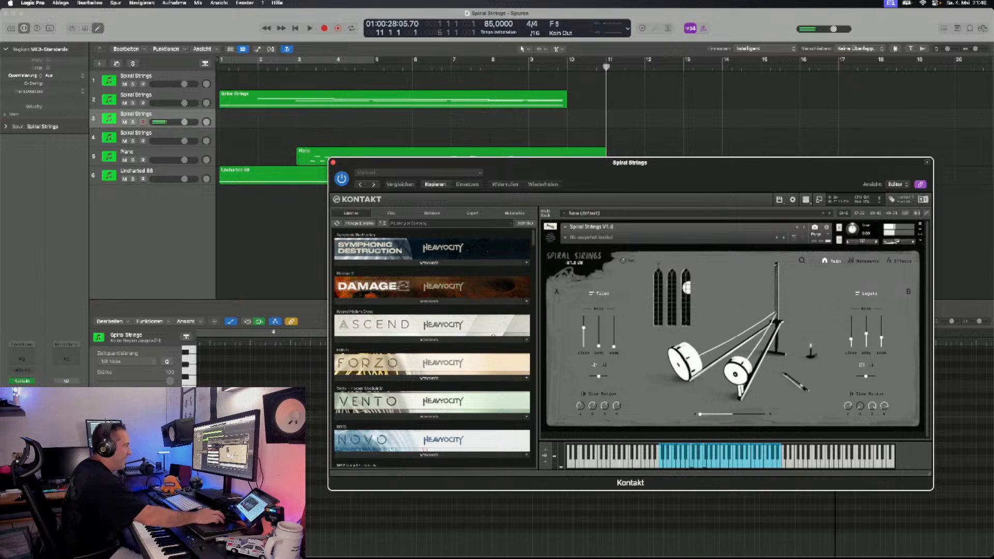
left_click_drag(599, 346, 614, 327)
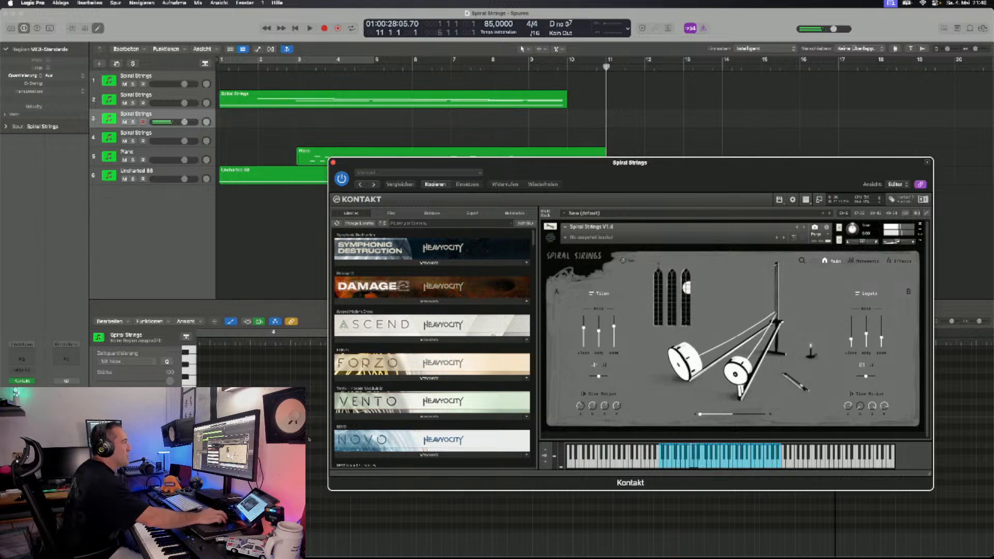
mouse_move(583, 328)
left_mouse_down()
mouse_move(583, 347)
mouse_move(599, 347)
mouse_move(599, 329)
mouse_move(583, 345)
mouse_move(584, 330)
left_mouse_up()
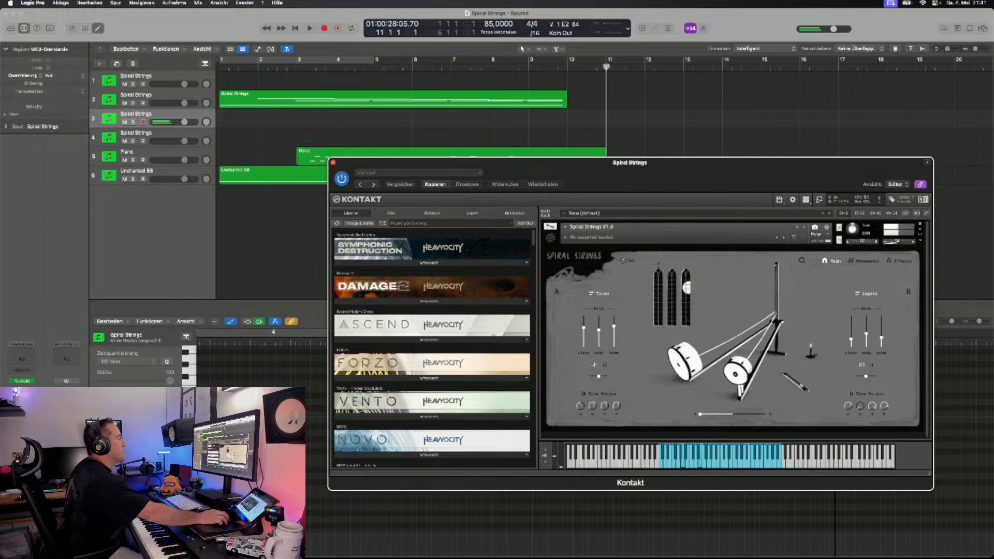
- Switch layer A to Legato and audition it while adjusting the mic sliders to roughly equal levels
left_click(599, 293)
left_click(589, 337)
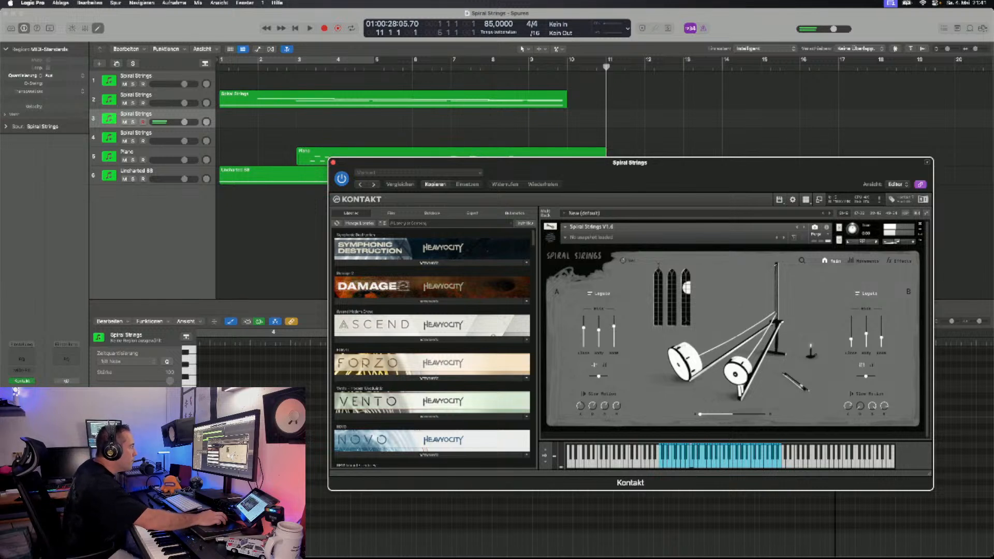
left_click_drag(584, 328, 599, 327)
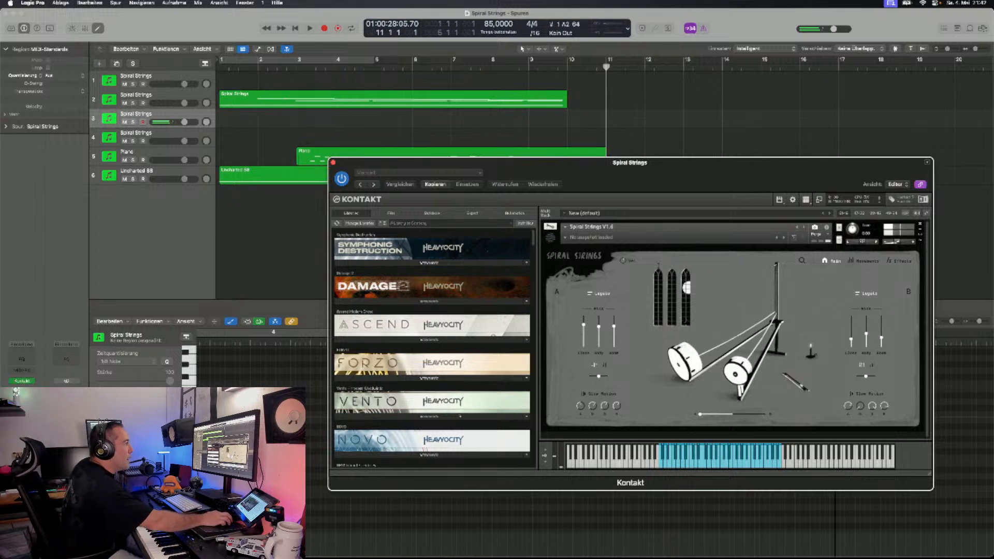
- Set the True Stereo Space effect to Mountain and return to the instrument's main page
left_click(899, 261)
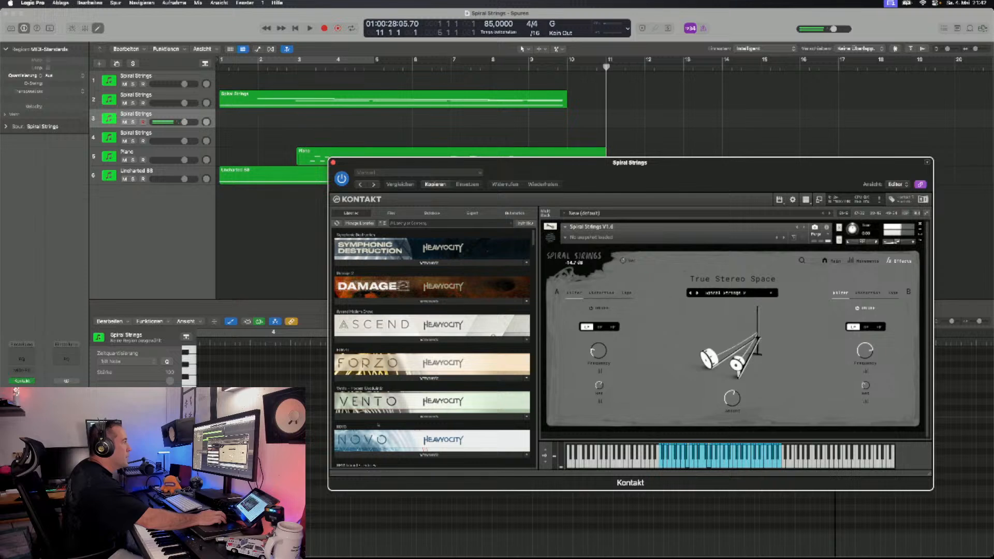
left_click(732, 293)
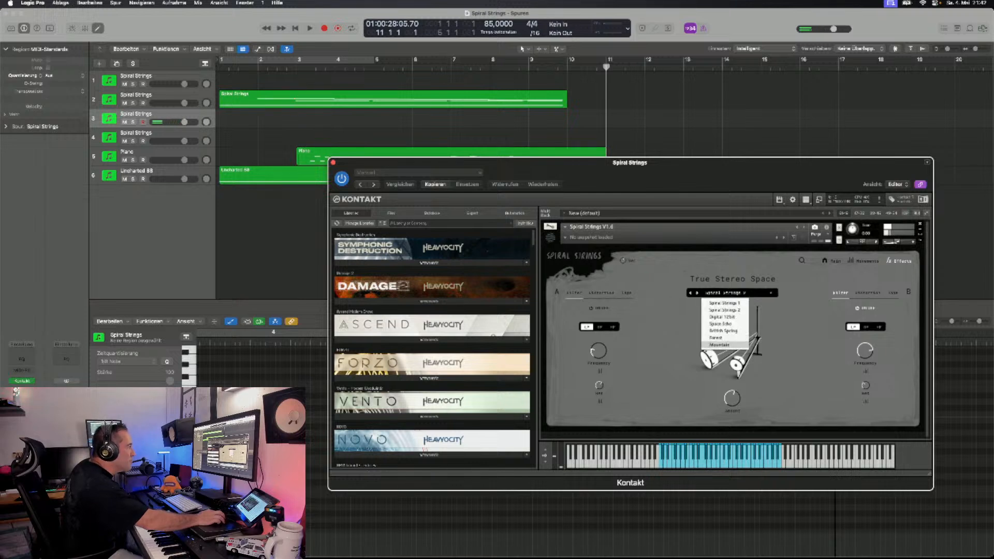
left_click(719, 344)
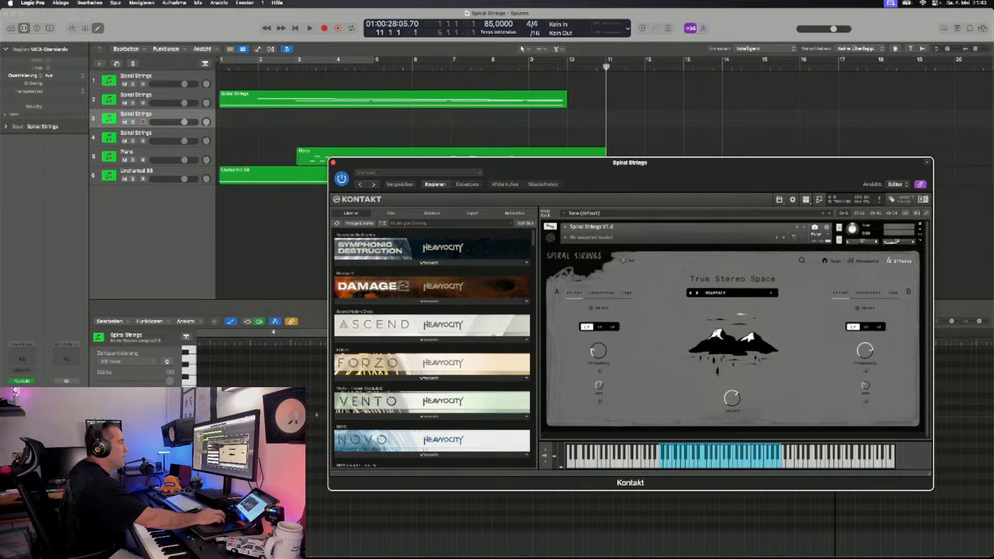
left_click(831, 261)
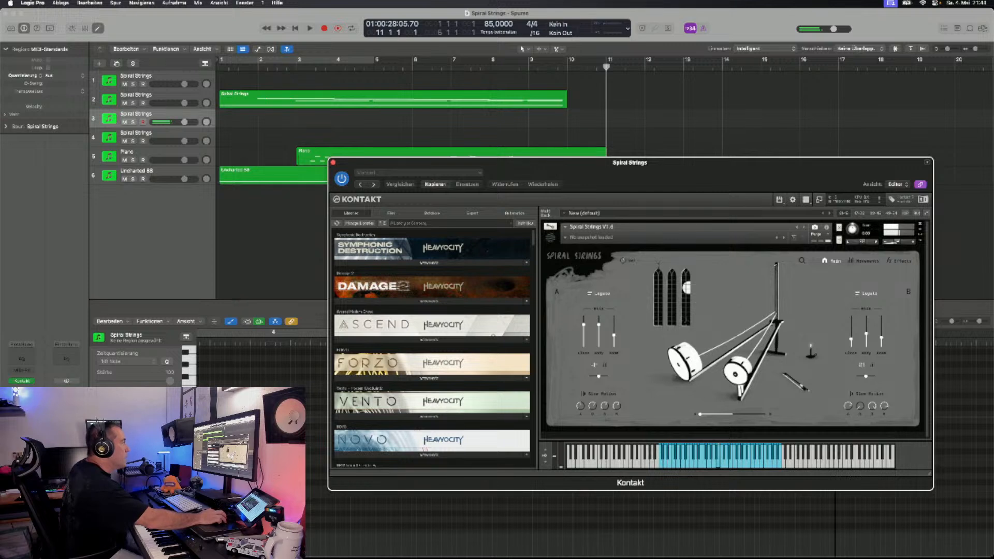
- Audition Legato on layer A once more, switch the layer to Dissonant and raise its middle and third mic sliders
left_click(599, 293)
left_click(588, 336)
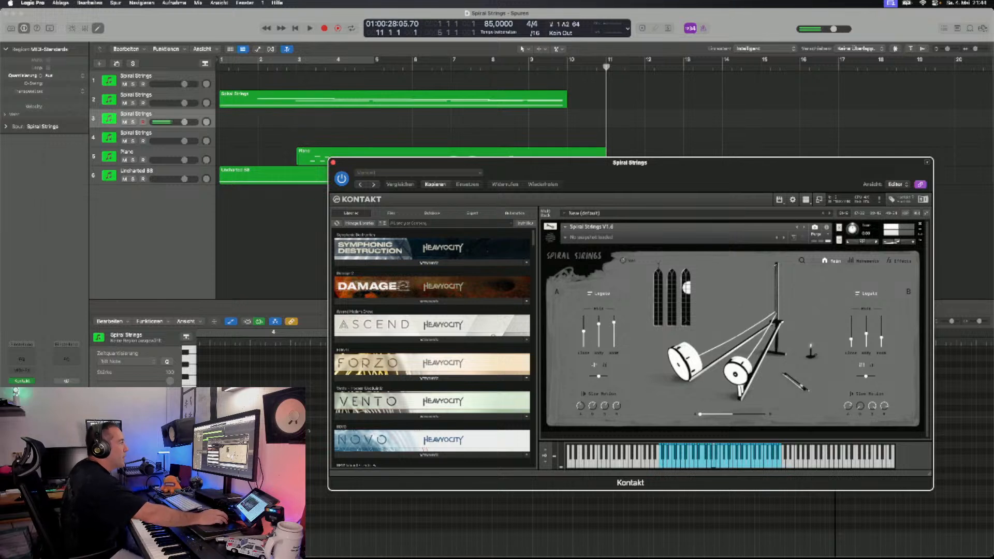
left_click(599, 293)
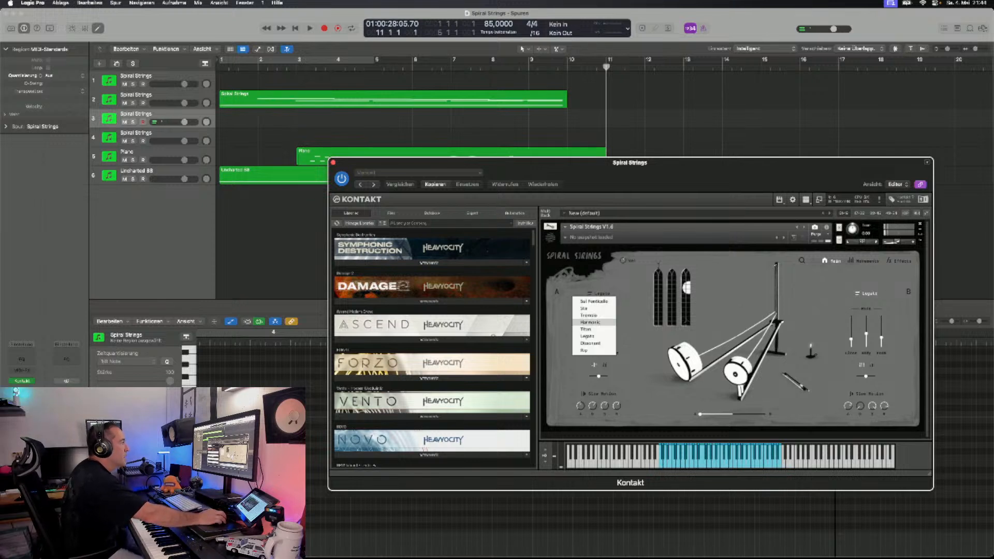
left_click(594, 344)
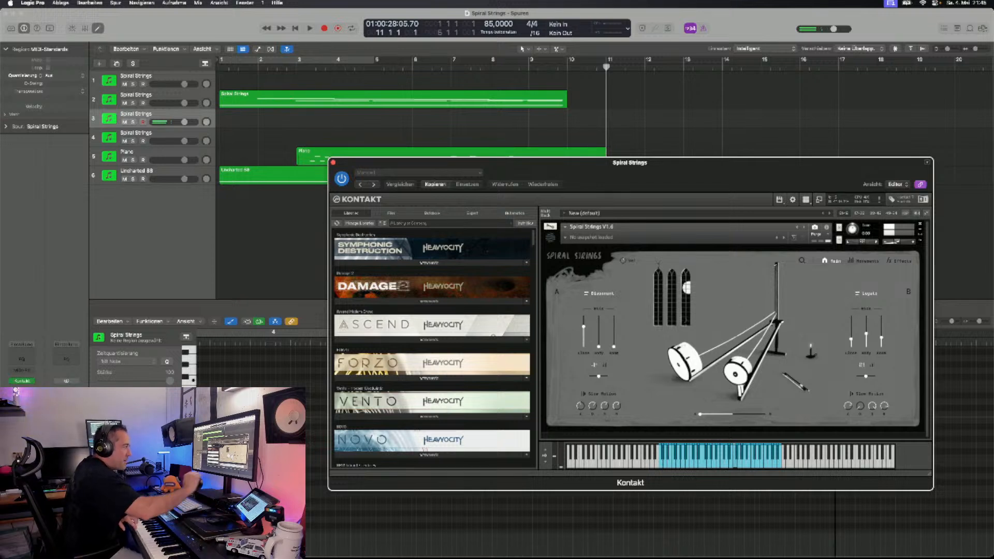
left_click_drag(599, 346, 613, 333)
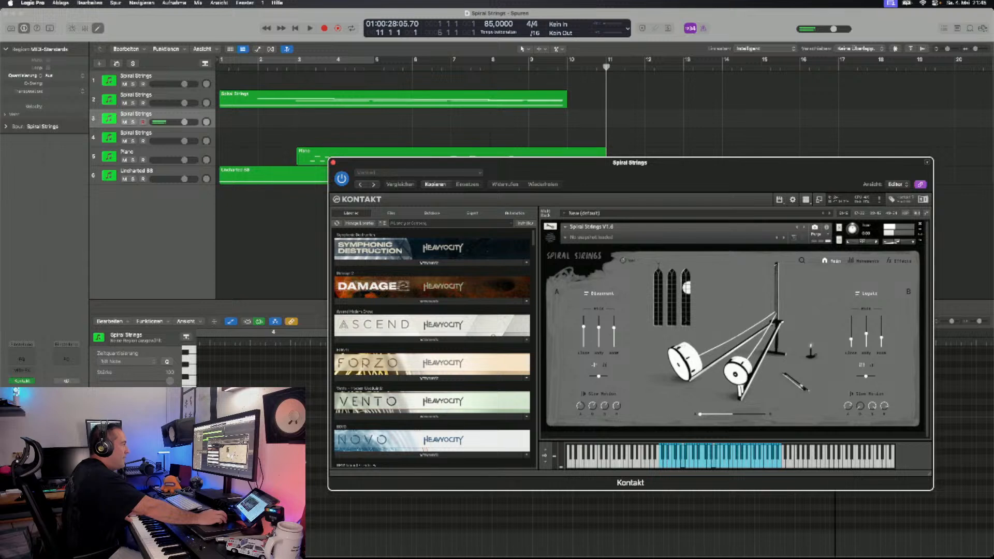
- Switch layer A to the last articulation in the list, right after Dissonant, and audition it
left_click(599, 293)
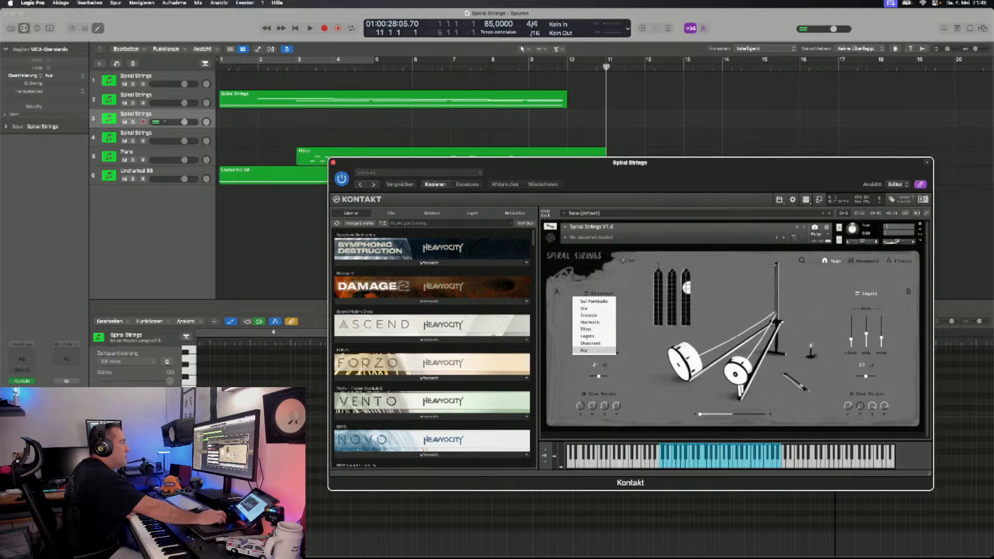
left_click(594, 350)
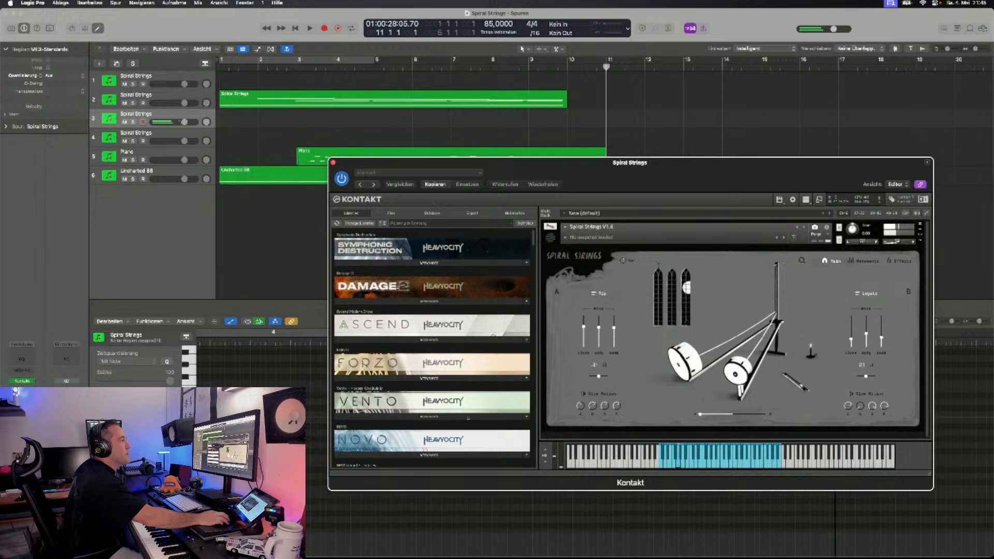
- Check the True Stereo Space effect settings, return to the main page and audition layer A while raising its middle and third mic sliders
left_click(899, 261)
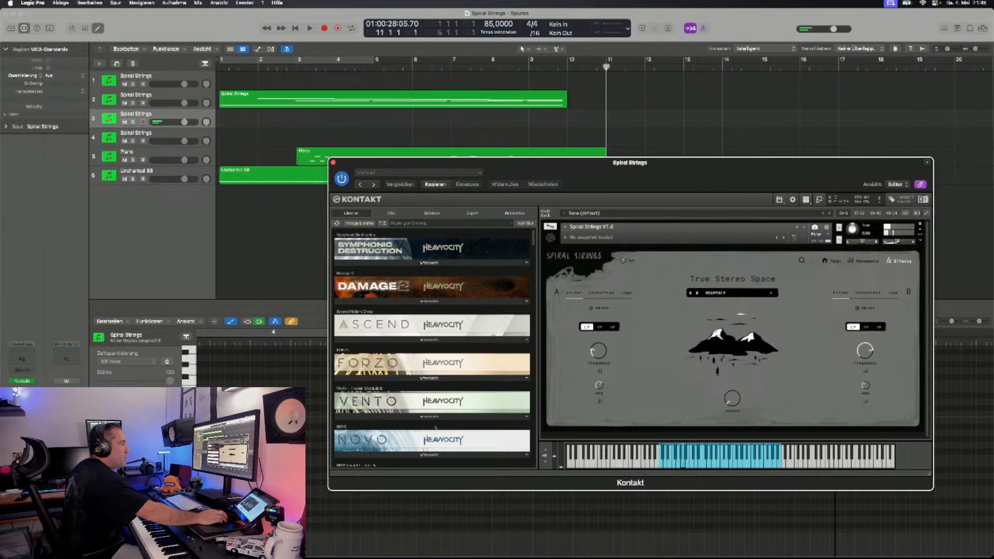
left_click(832, 261)
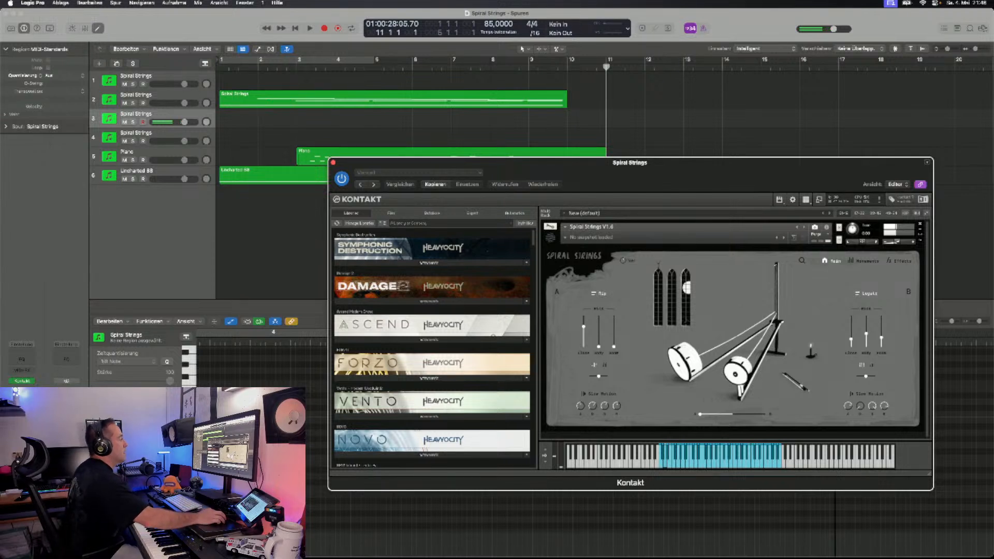
left_click_drag(598, 347, 598, 317)
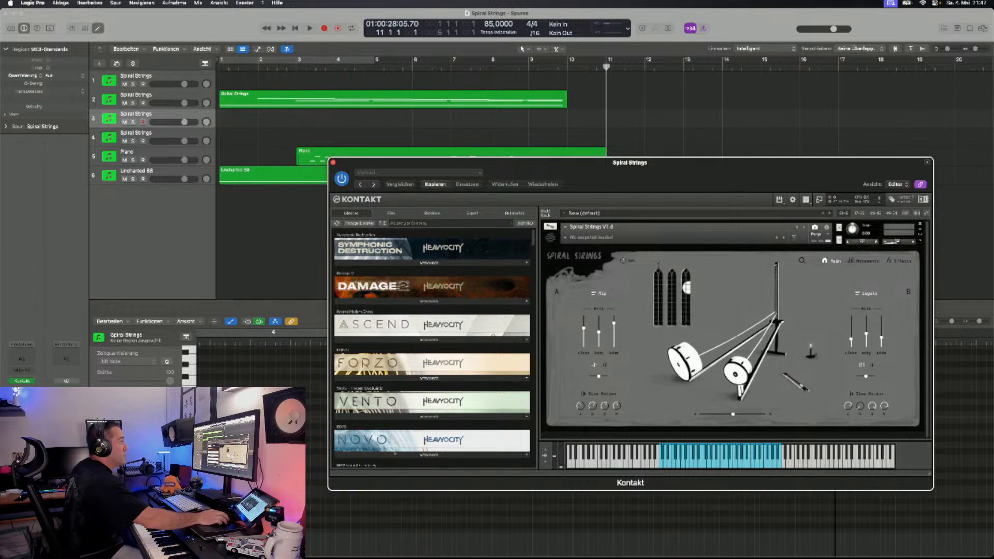
- Set layer A to the Legato articulation and layer B to Dissonant
left_click(600, 294)
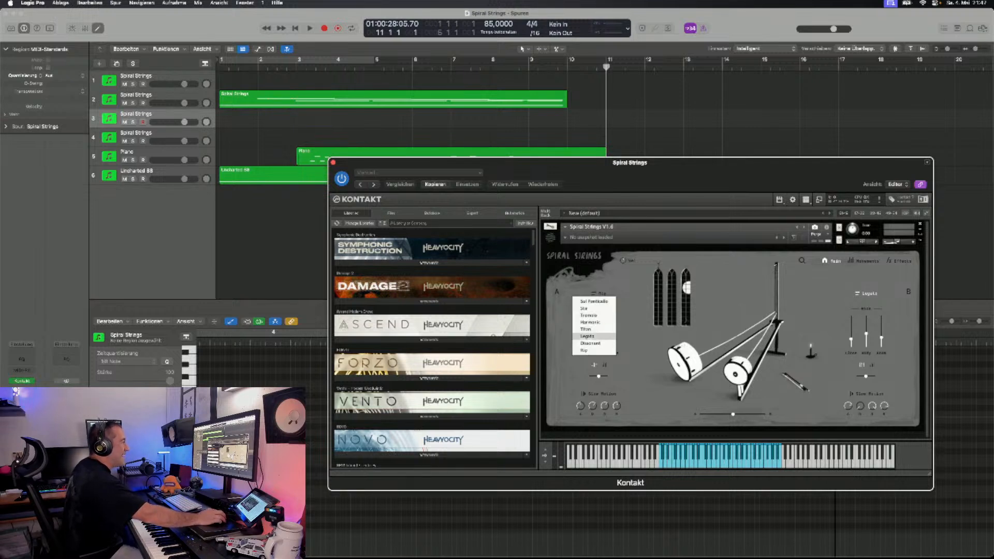
left_click(590, 336)
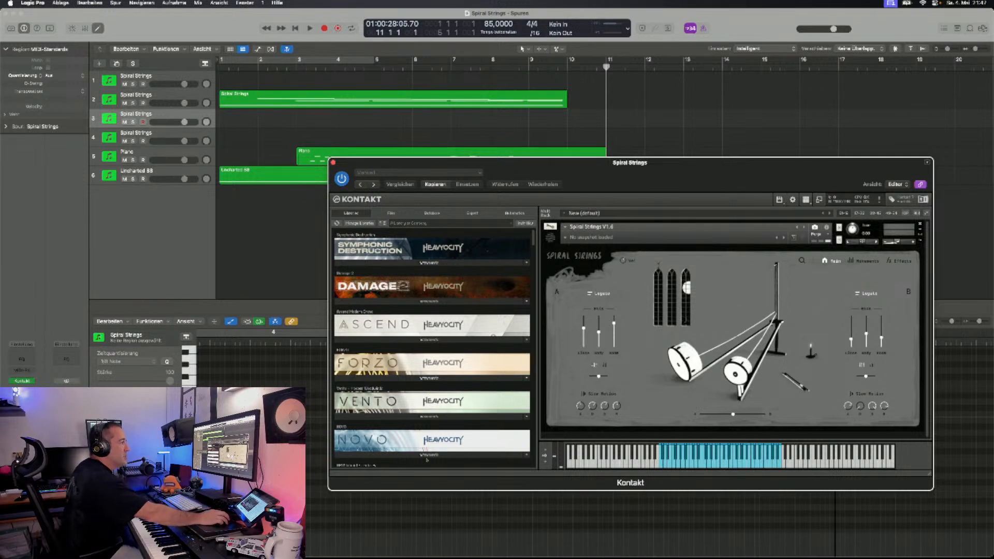
left_click(864, 293)
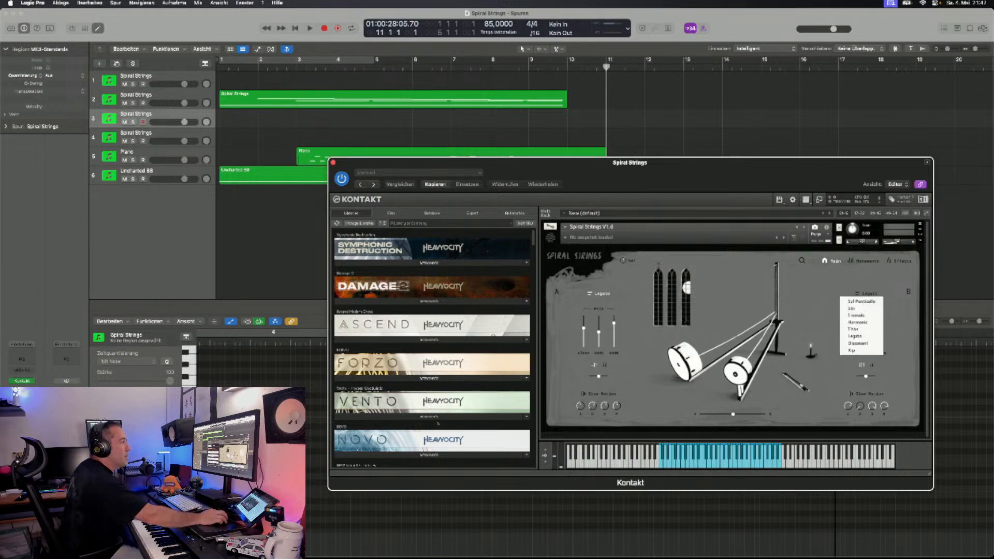
left_click(861, 343)
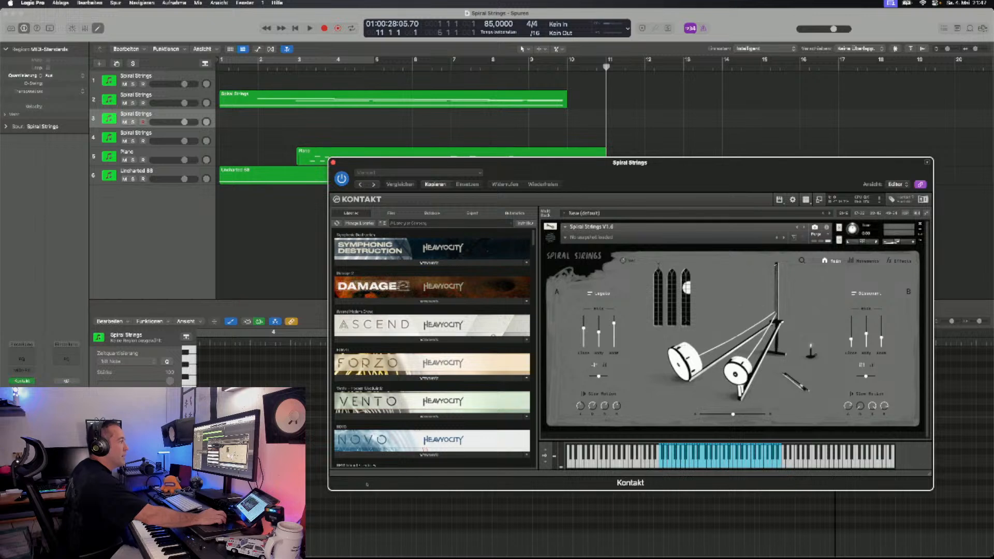
- Audition the blend between layers A and B with the crossfade slider, check layer B's articulation list and recentre the slider
left_click_drag(733, 415, 766, 414)
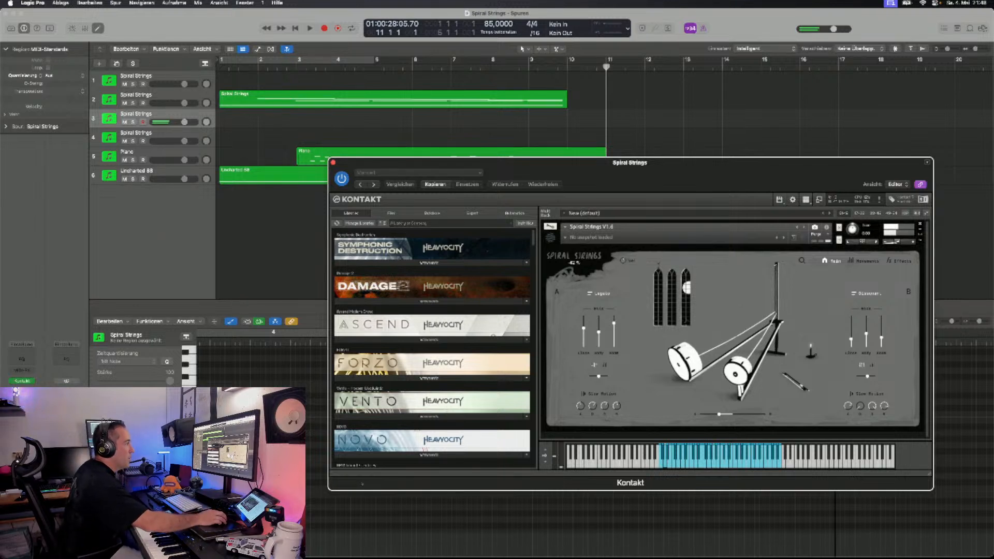
left_click(869, 293)
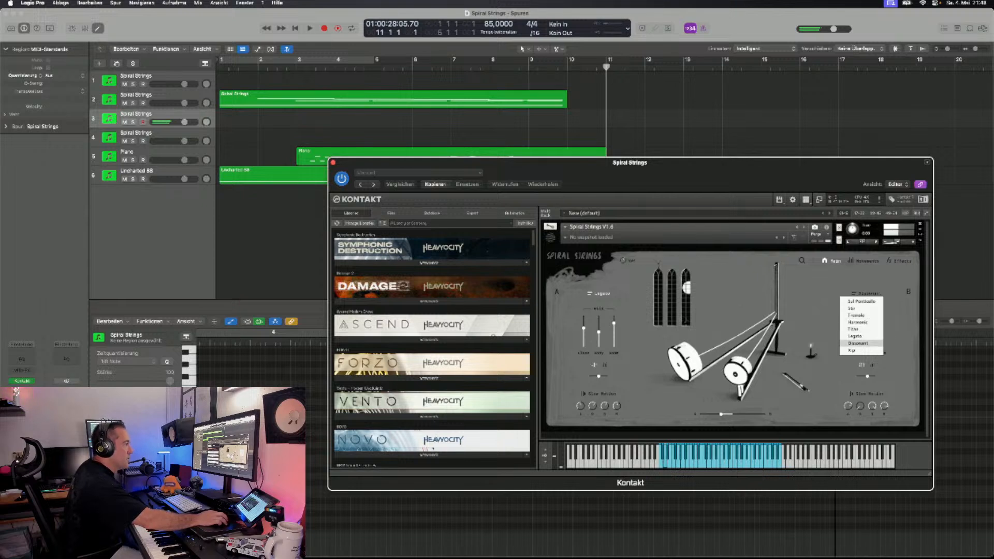
left_click(822, 284)
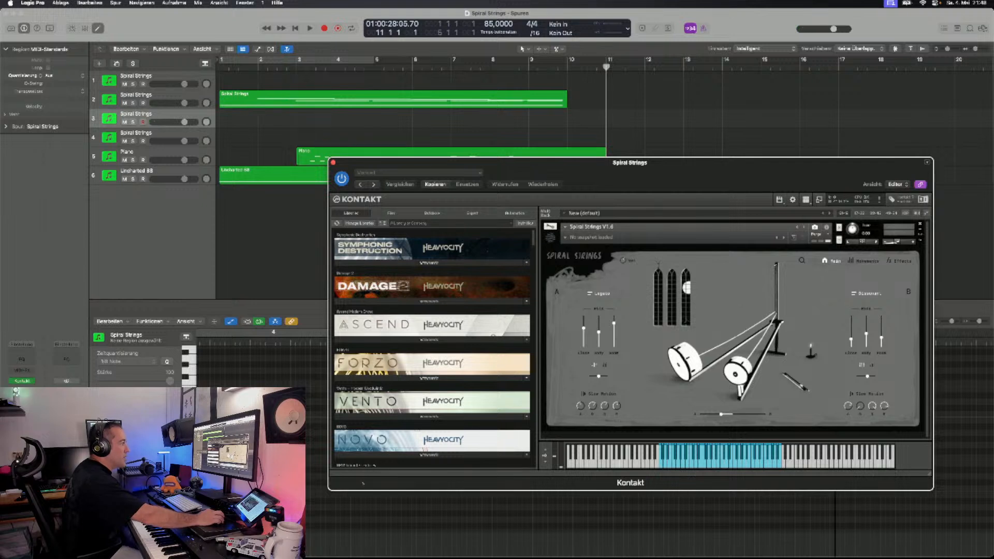
left_click_drag(727, 415, 733, 414)
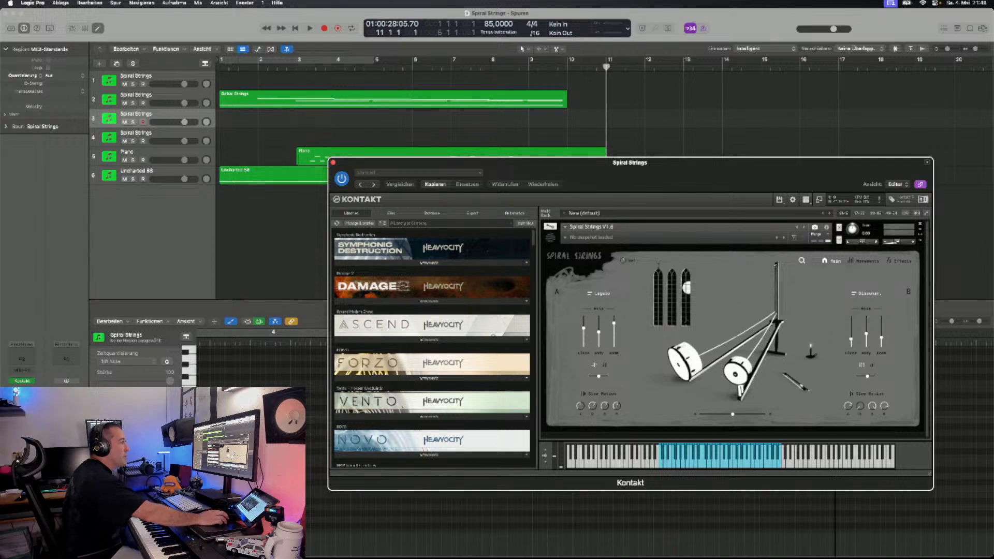
- Load the 01_Castle Of Clouds preset from the Overtone category and record it on the third track from bar 11 to about bar 19
left_click(802, 261)
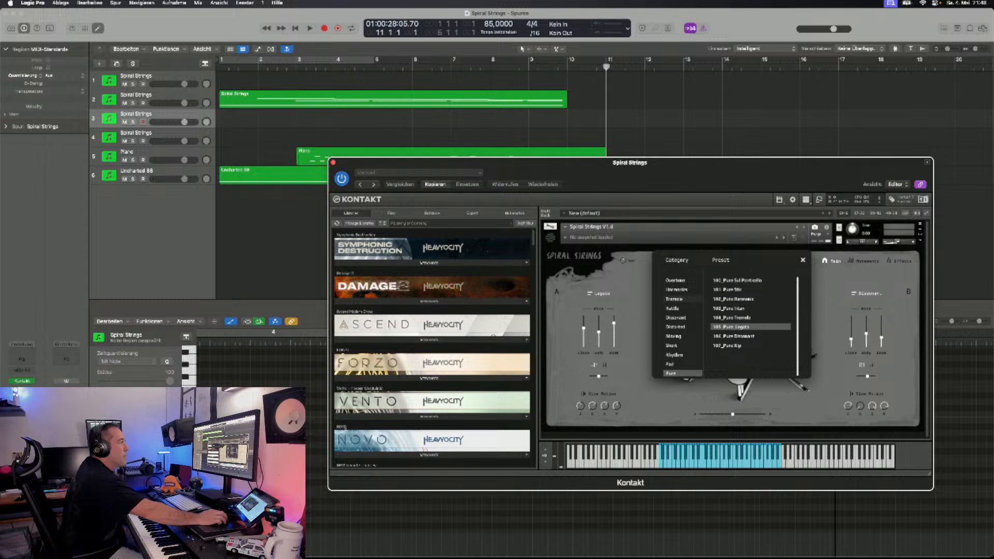
left_click(675, 280)
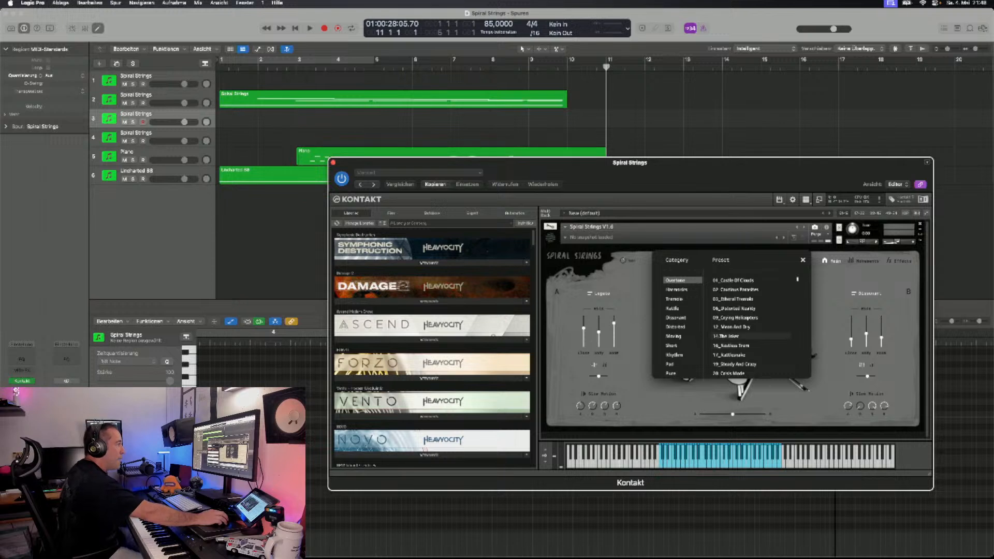
left_click(751, 280)
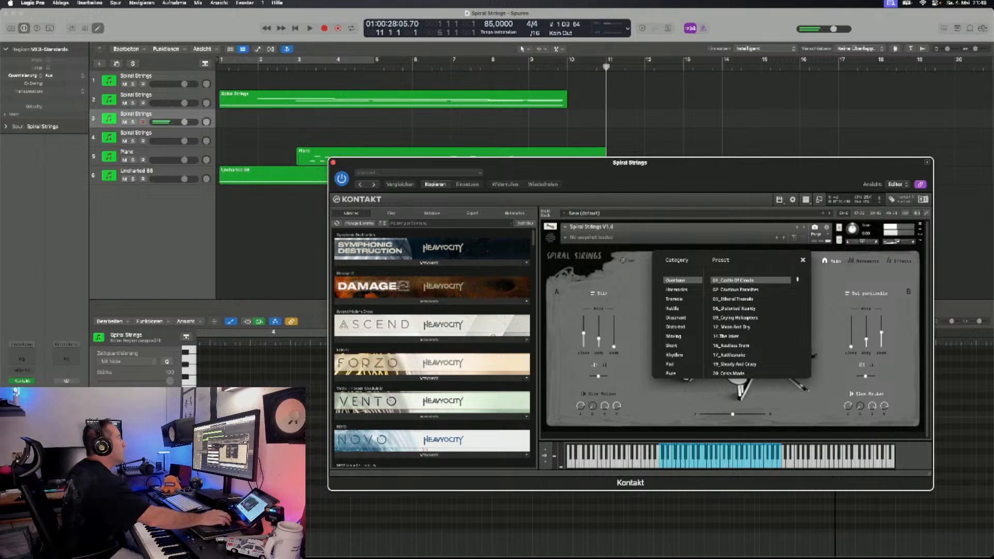
key("r")
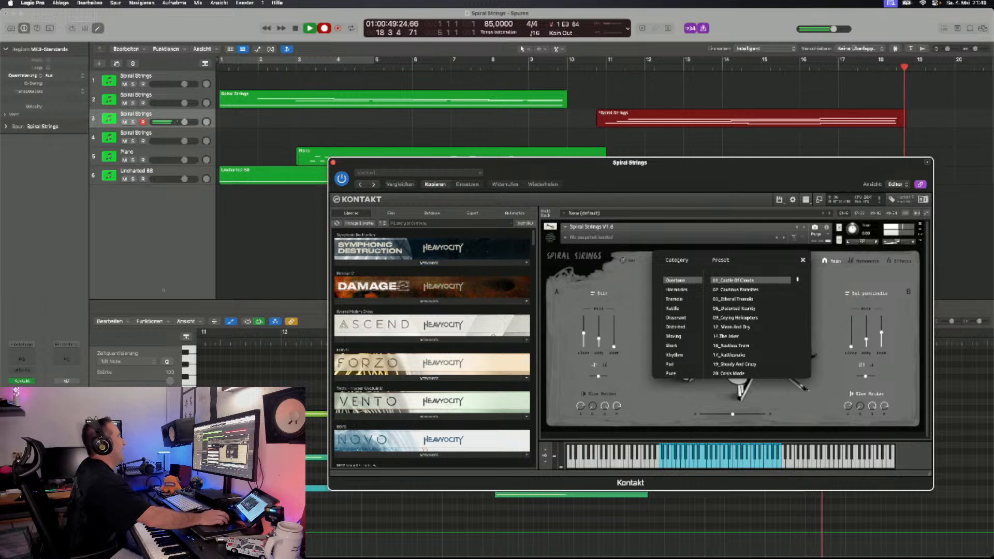
key("space")
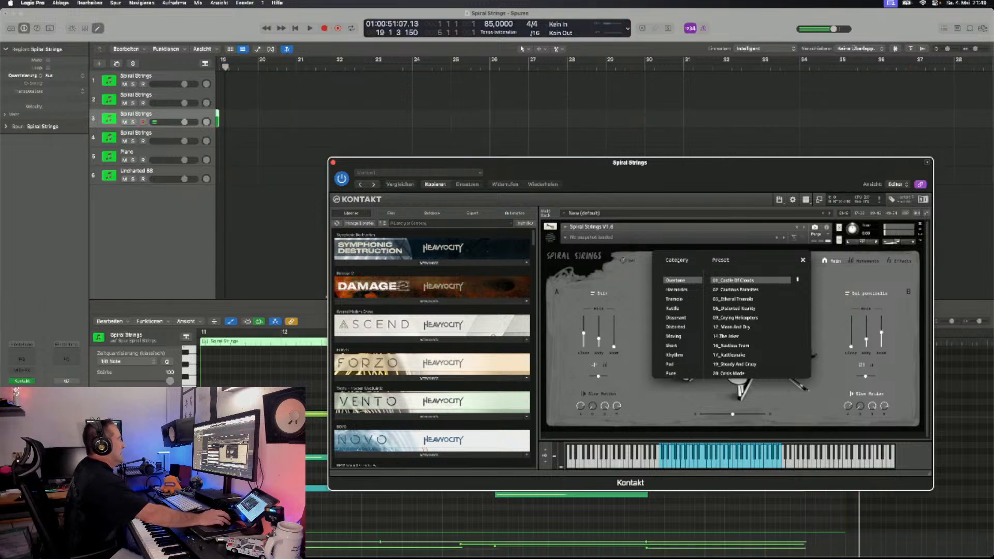
- Record a part on the Piano track over the new strings region, starting at bar 11 and stopping at about bar 19
scroll(569, 114, "left", 10)
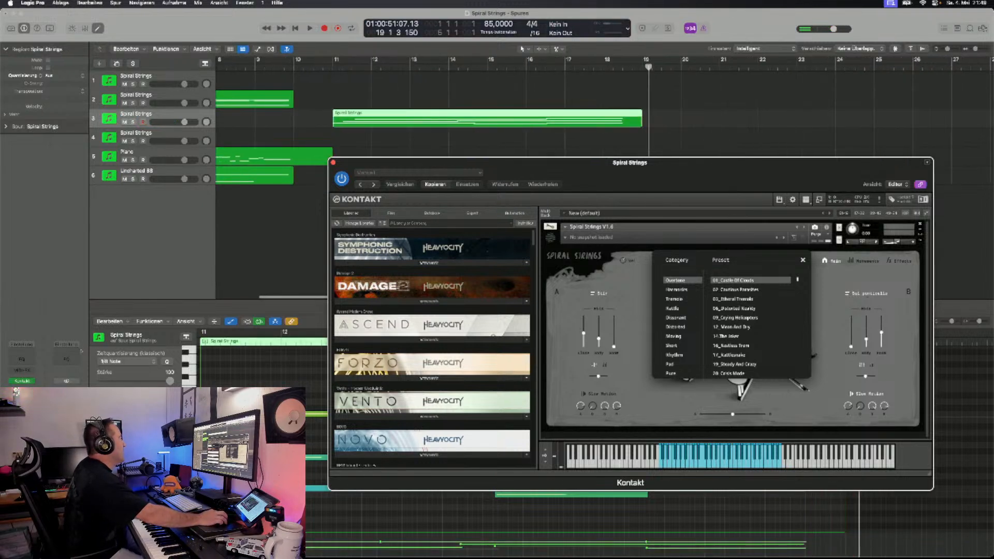
left_click(136, 153)
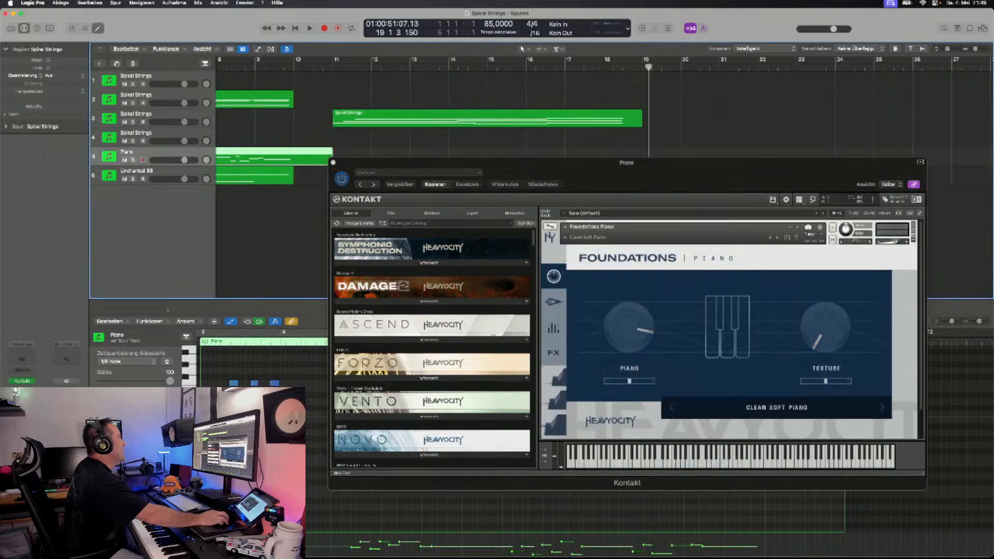
left_click(333, 67)
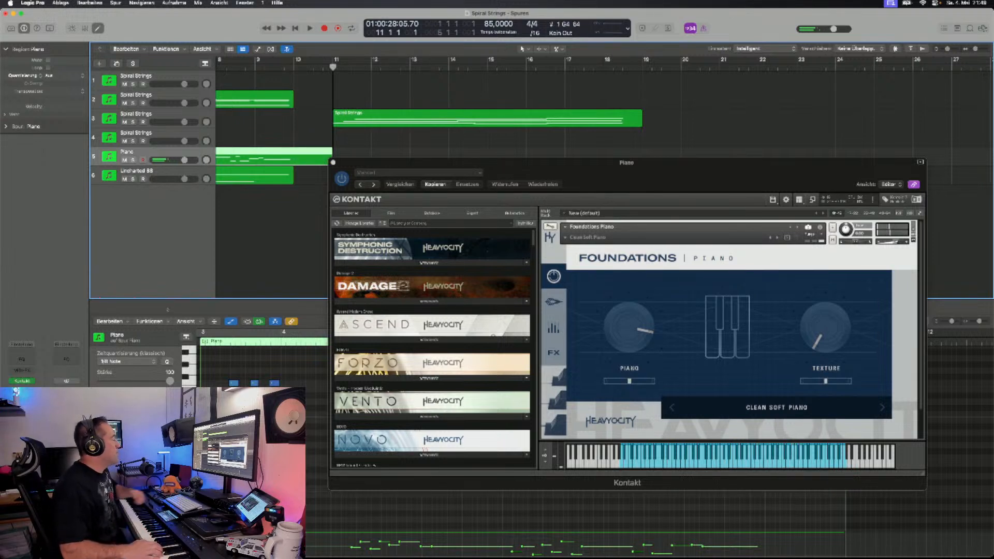
key("r")
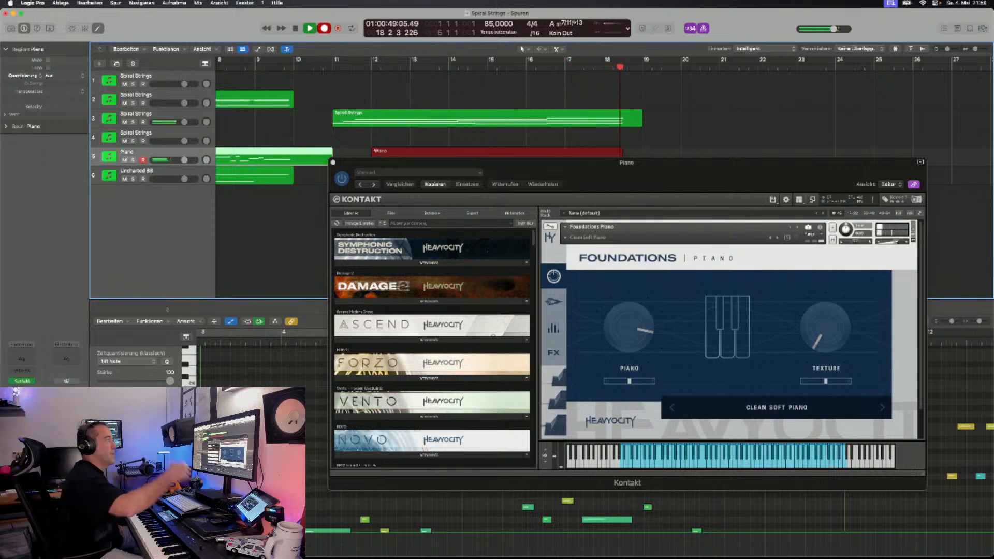
key("space")
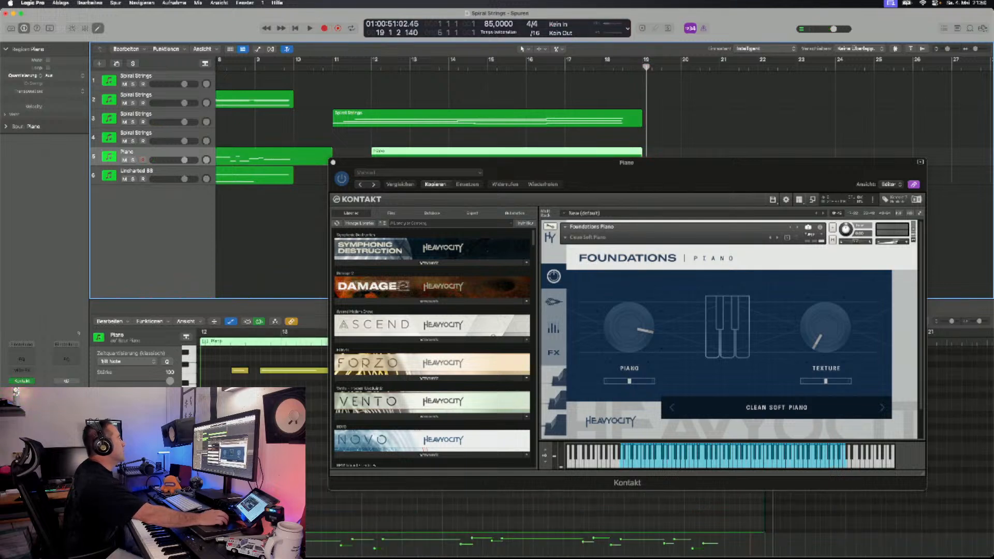
- Duplicate the third Spiral Strings track, place the playhead at bar 19 and save the project
left_click(135, 115)
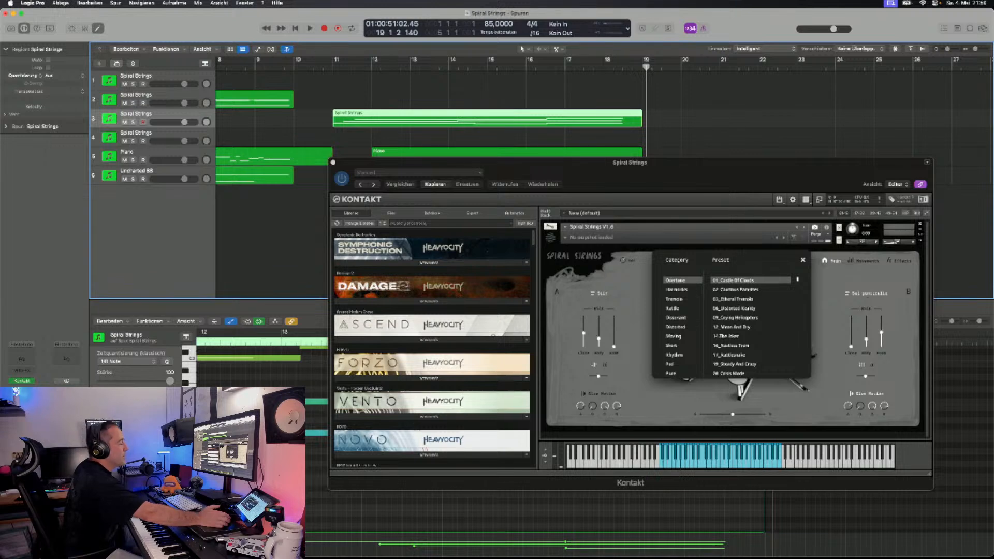
key("super+d")
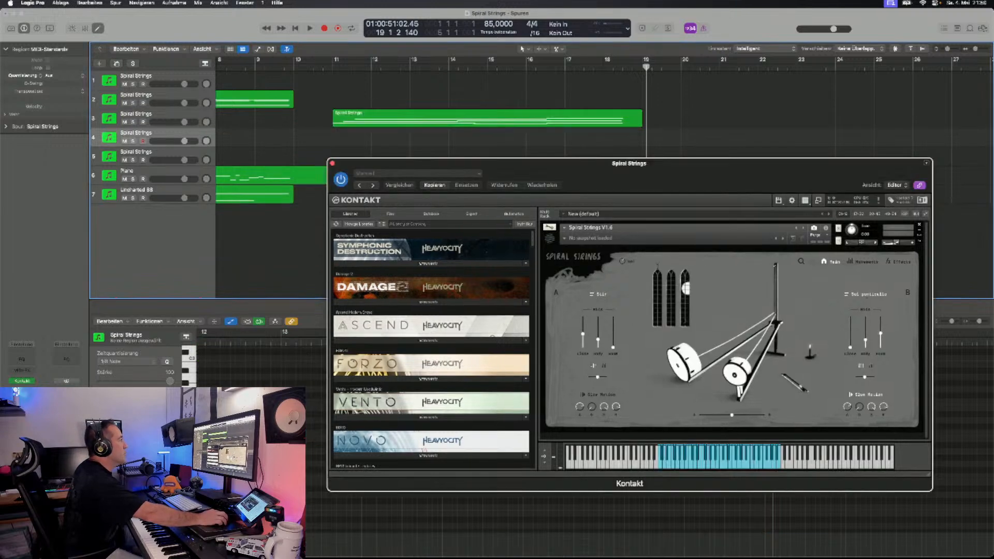
left_click(643, 68)
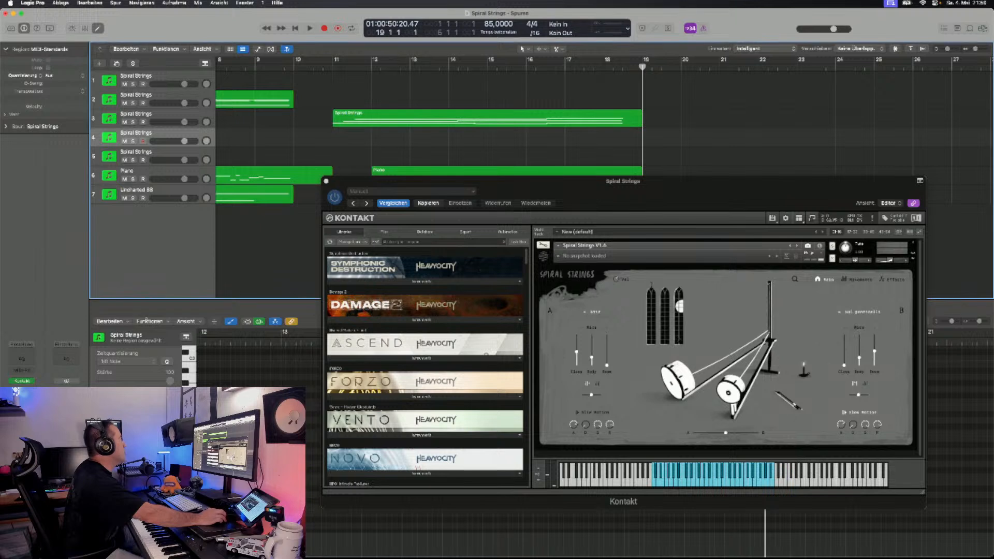
left_click(61, 2)
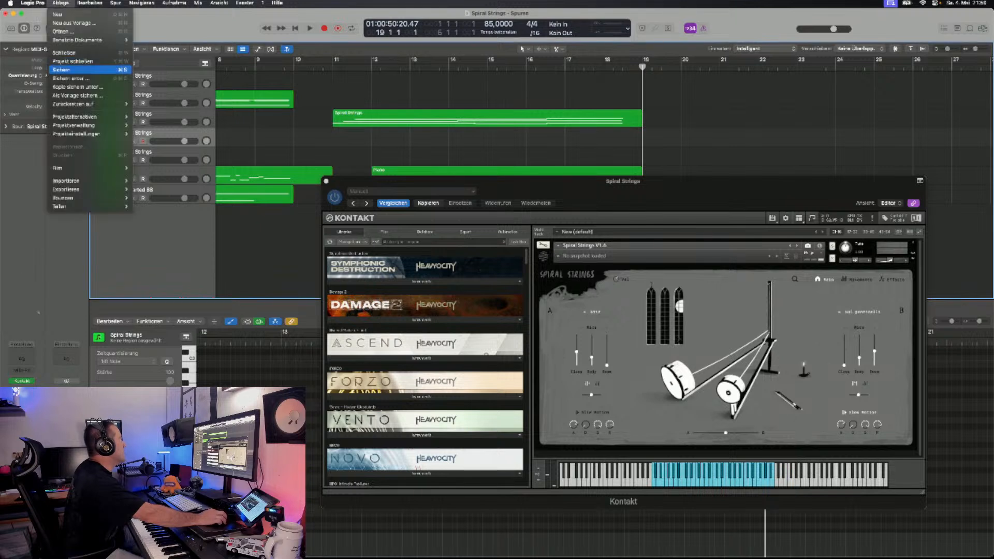
left_click(62, 69)
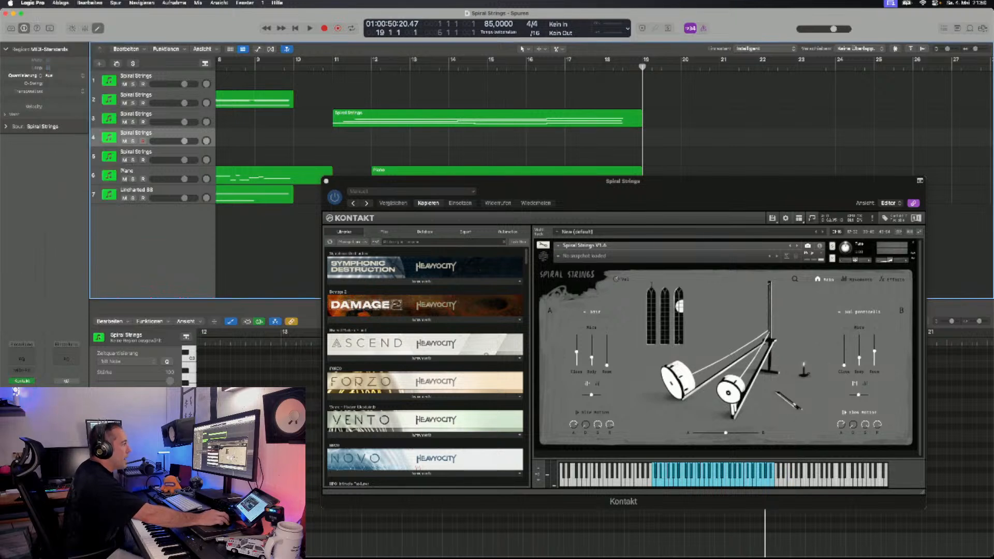
- Filter the duplicated track's presets by the Moving category, trying the Overtone and Distorted filters as well
left_click(795, 279)
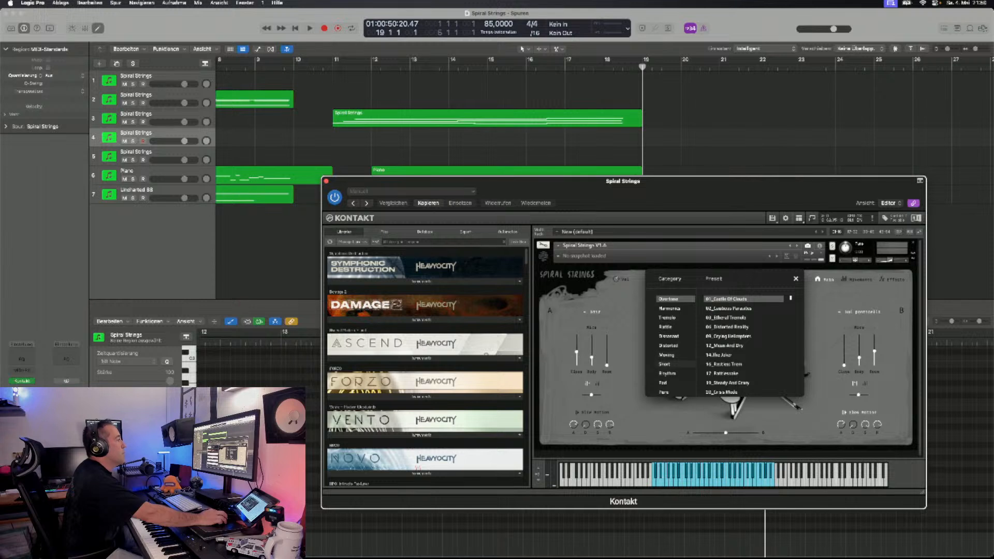
left_click(667, 355)
left_click(668, 300)
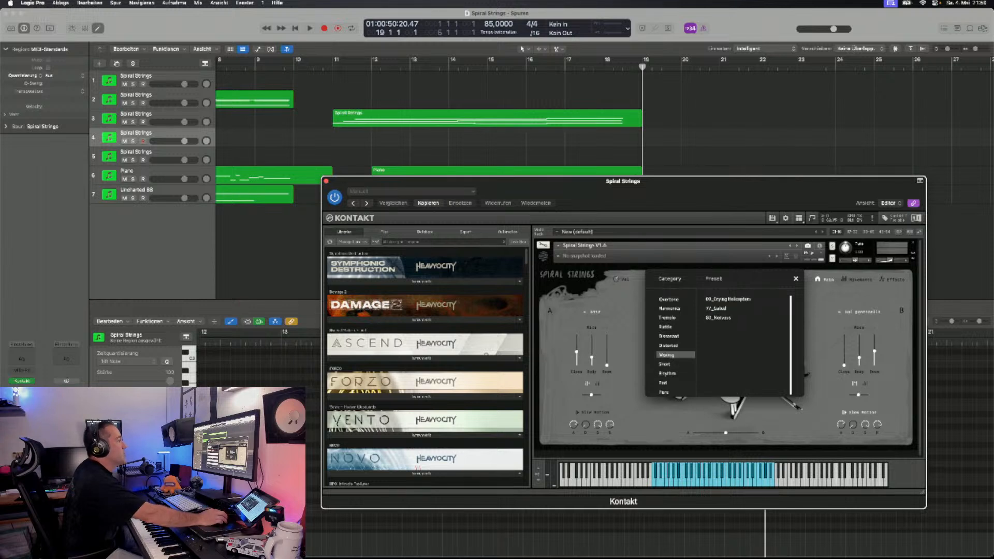
left_click(669, 346)
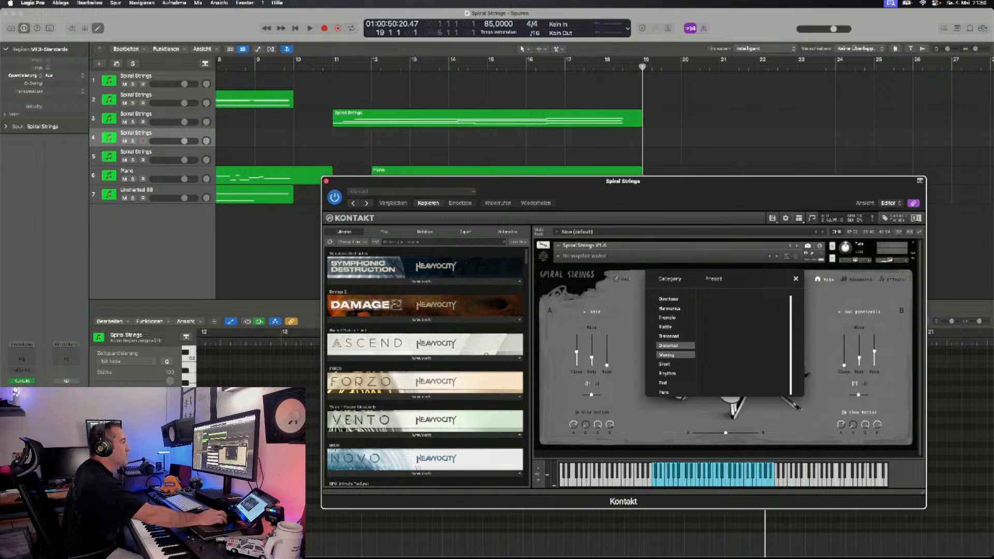
left_click(668, 346)
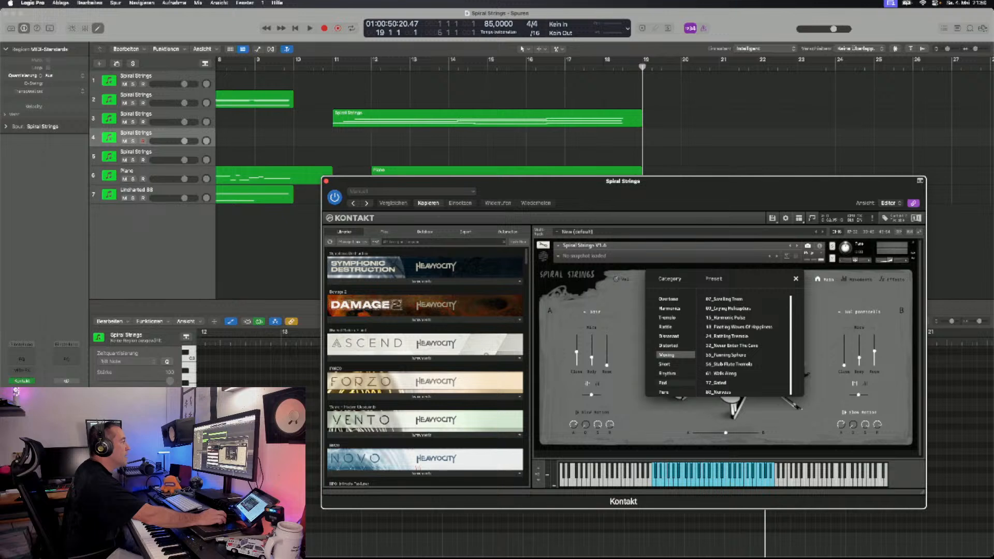
- Add the Pad category to the preset filter, audition preset 07 and 09_Crying Helicopters, and keep preset 07 loaded
left_click(676, 384)
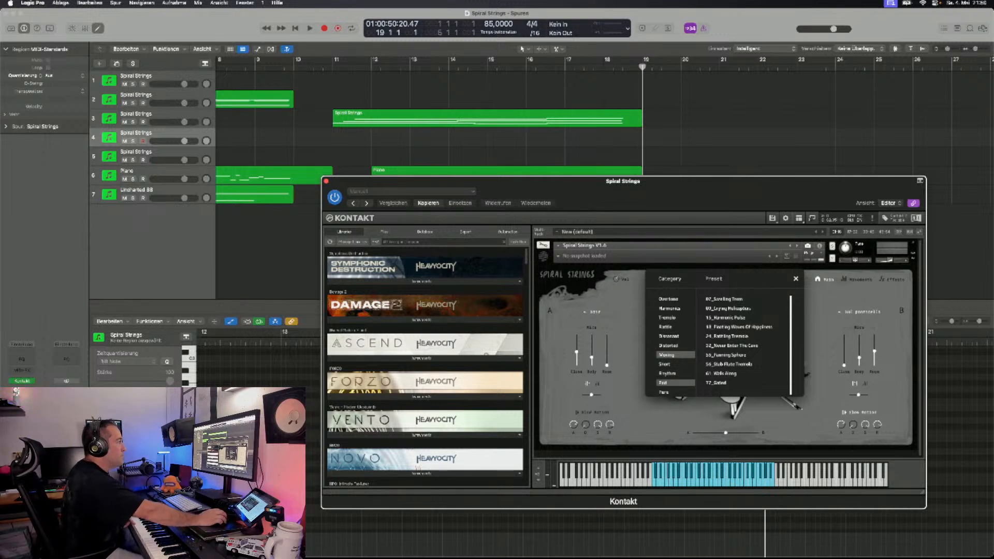
left_click(743, 299)
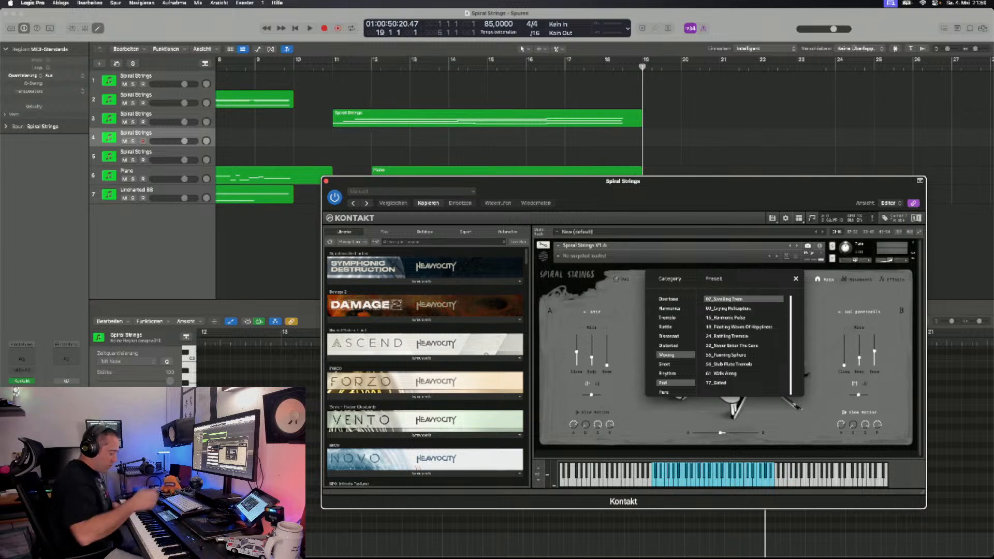
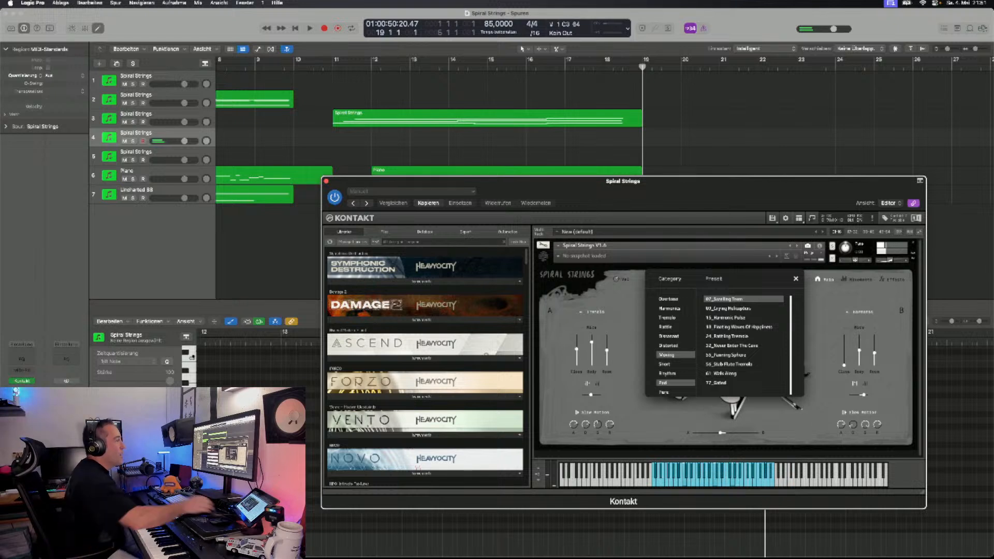
key("Down")
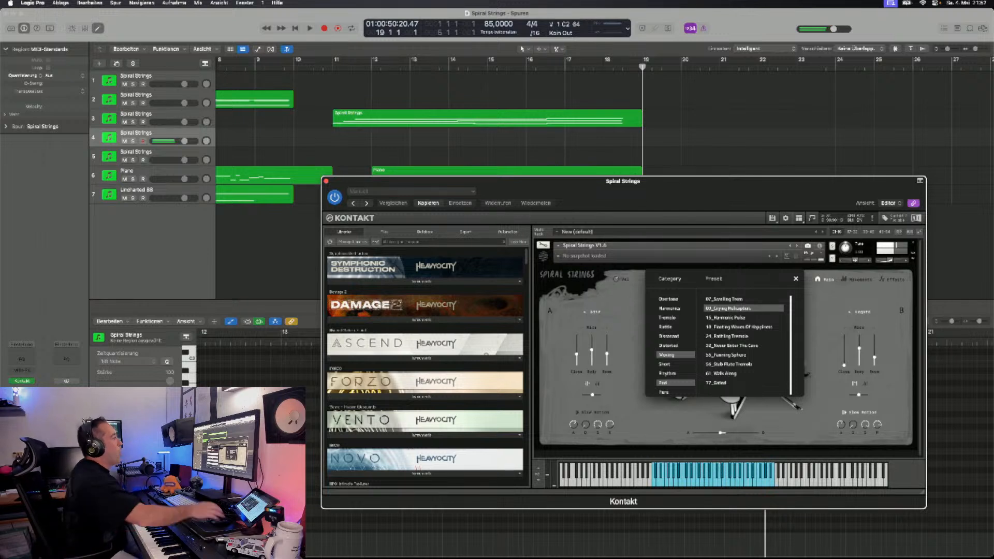
left_click(743, 299)
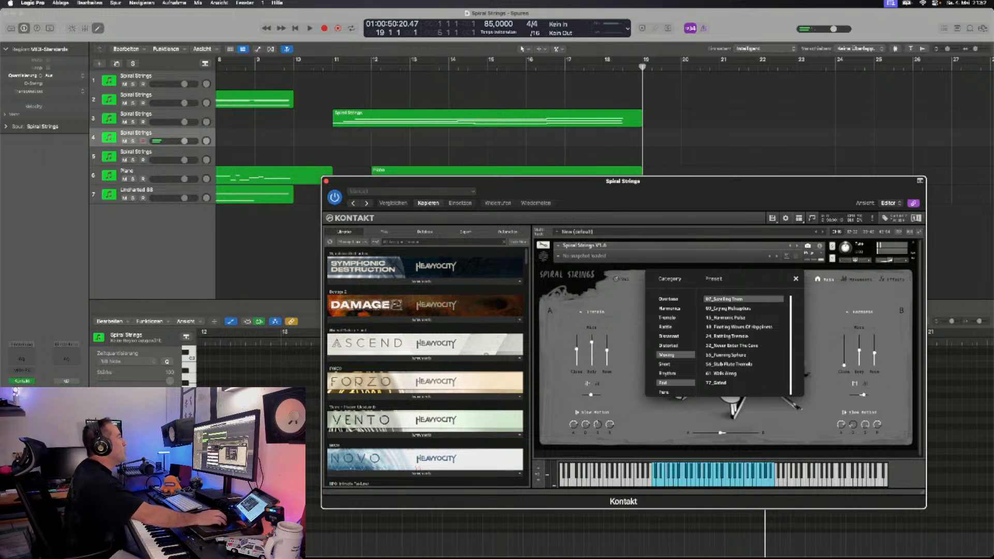
- Record a part on the fourth Spiral Strings track from bar 19 to about bar 28
key("r")
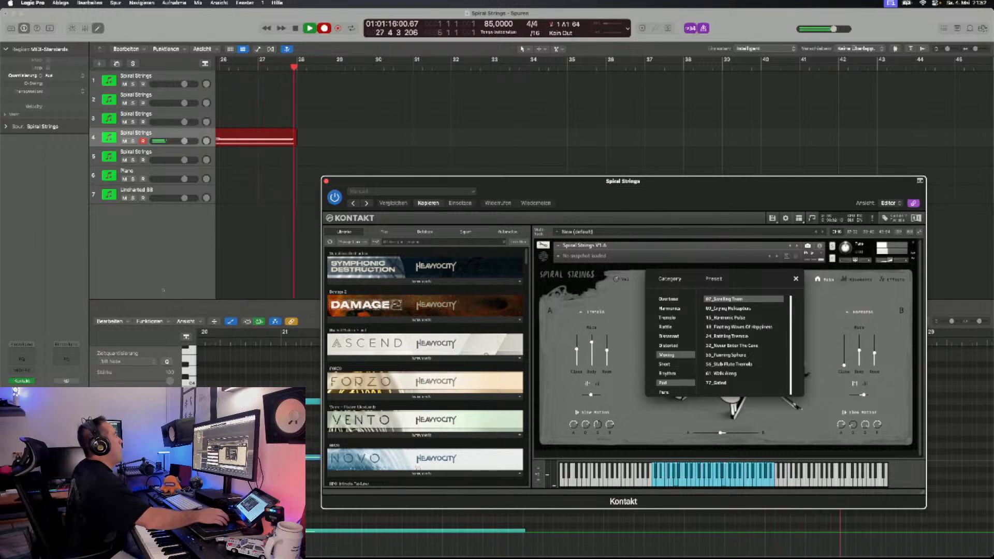
key("space")
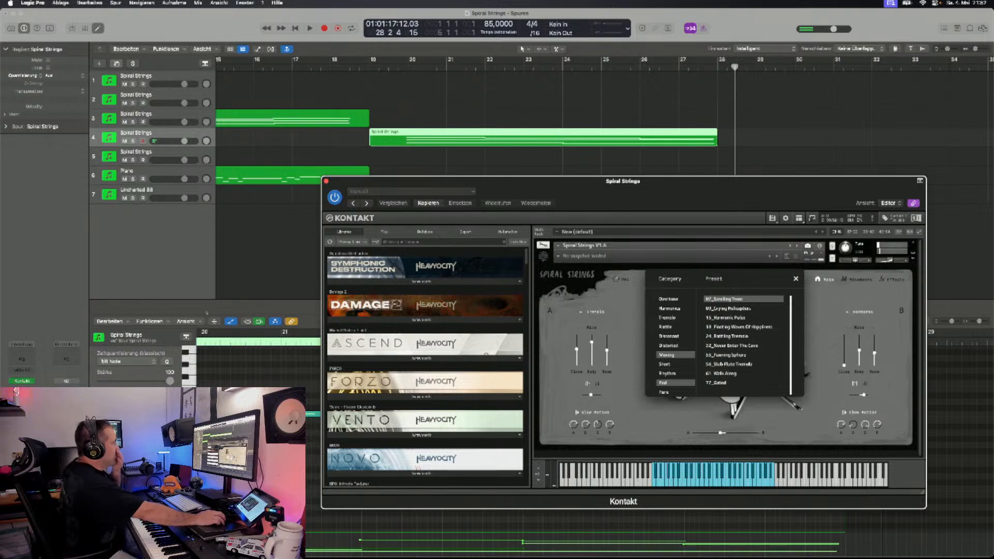
- On a duplicate of the fourth Spiral Strings track, load preset 09_Crying Helicopters and record a part from about bar 21 to bar 28
key("super+d")
left_click(201, 340)
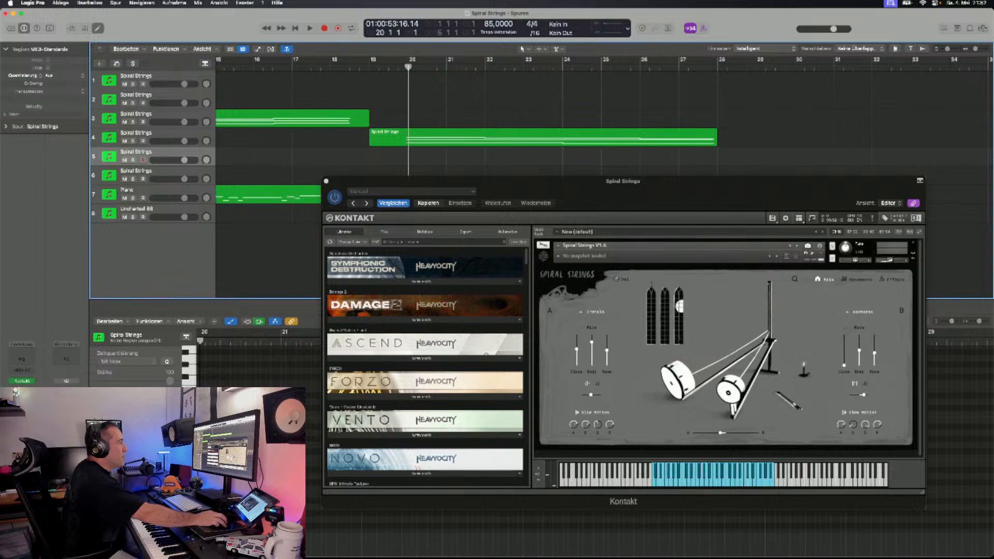
left_click(794, 279)
left_click(729, 309)
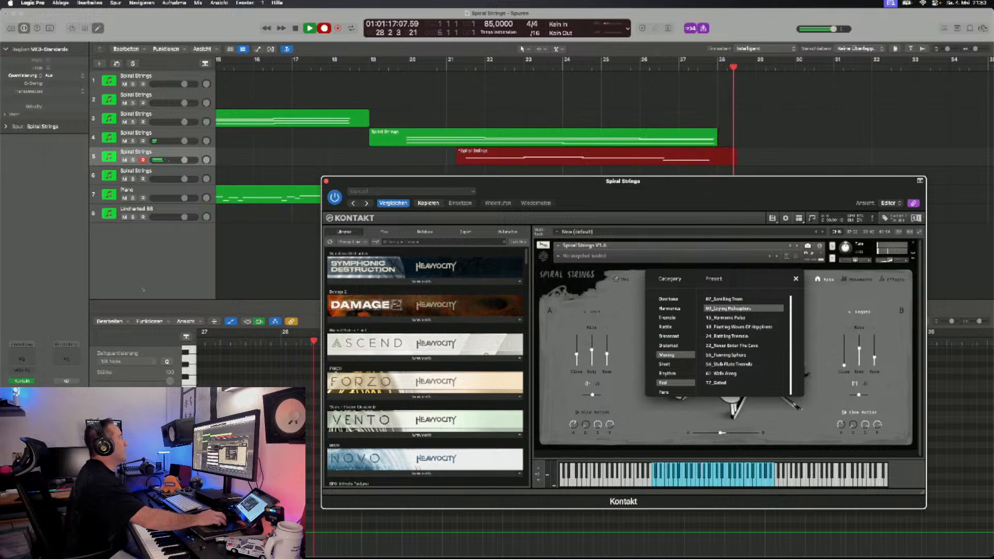
key("space")
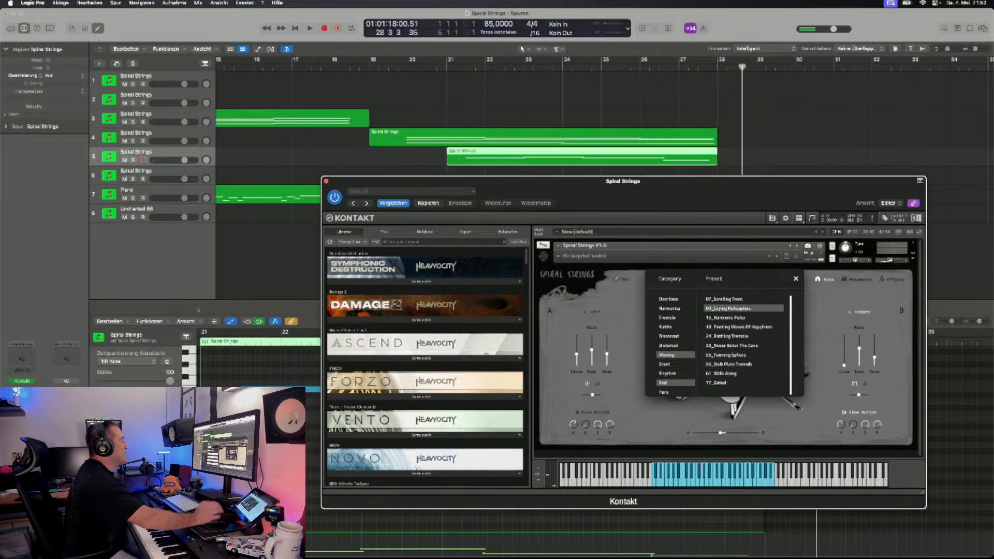
- Play back the two newly layered Spiral Strings regions from bar 19 to about bar 28
left_click(393, 67)
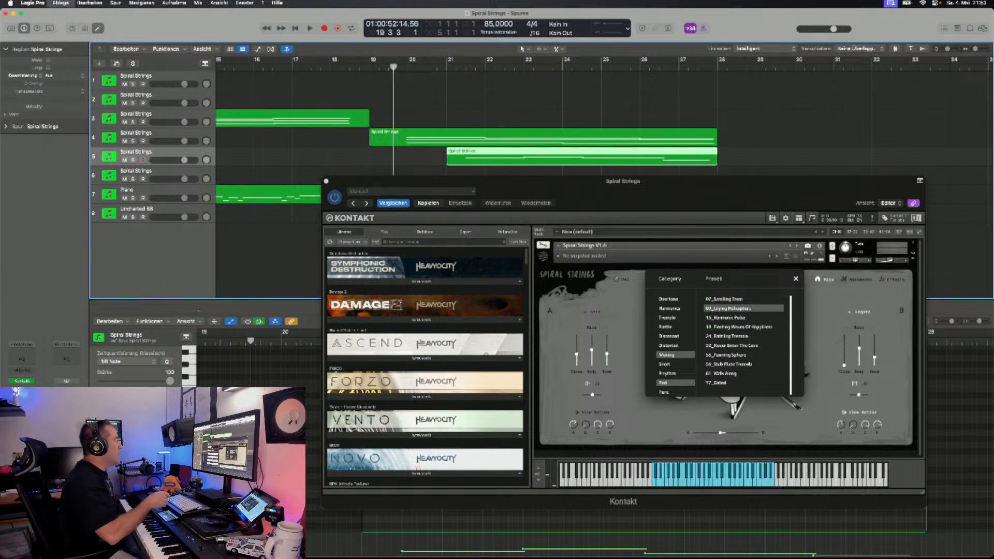
key("space")
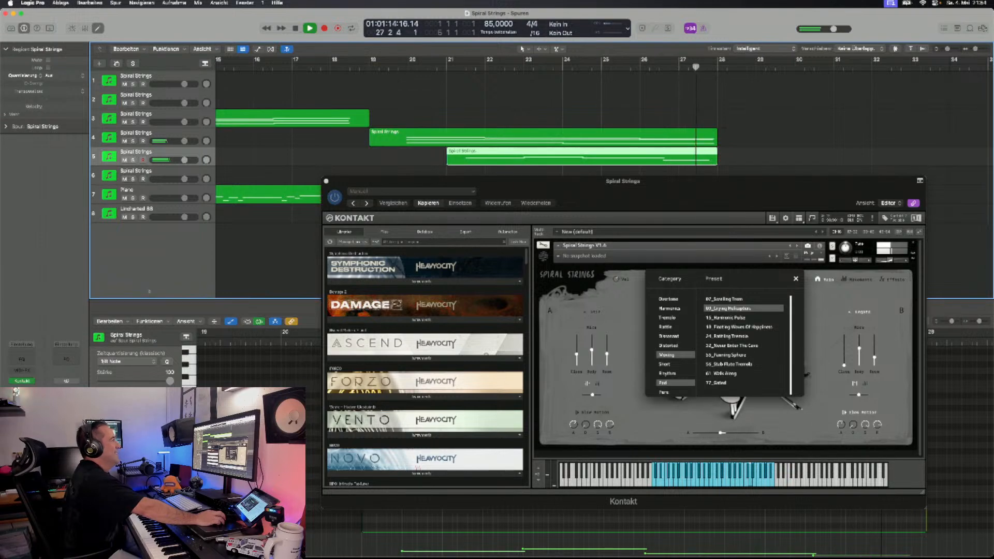
left_click(309, 28)
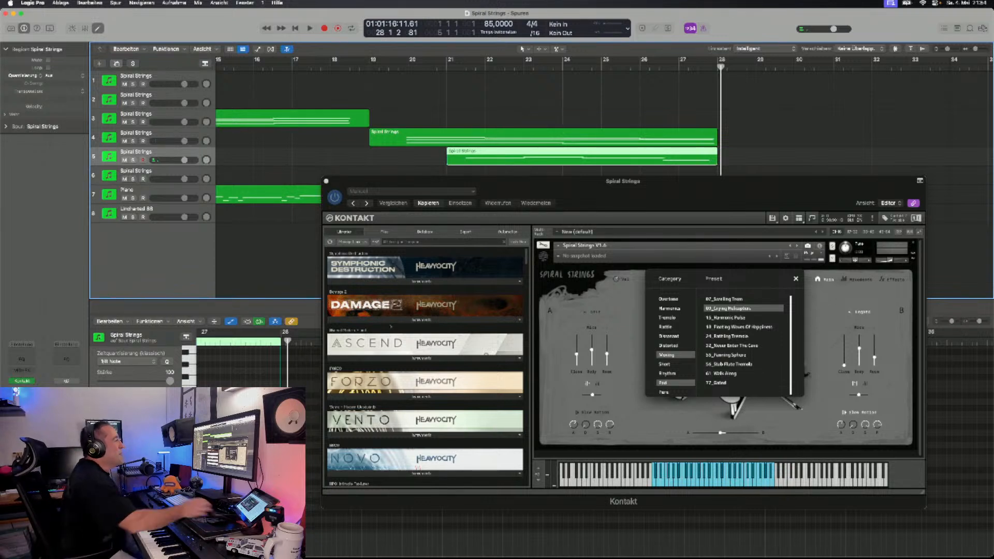
- Duplicate the fifth Spiral Strings track and place the playhead at bar 28
key("super+d")
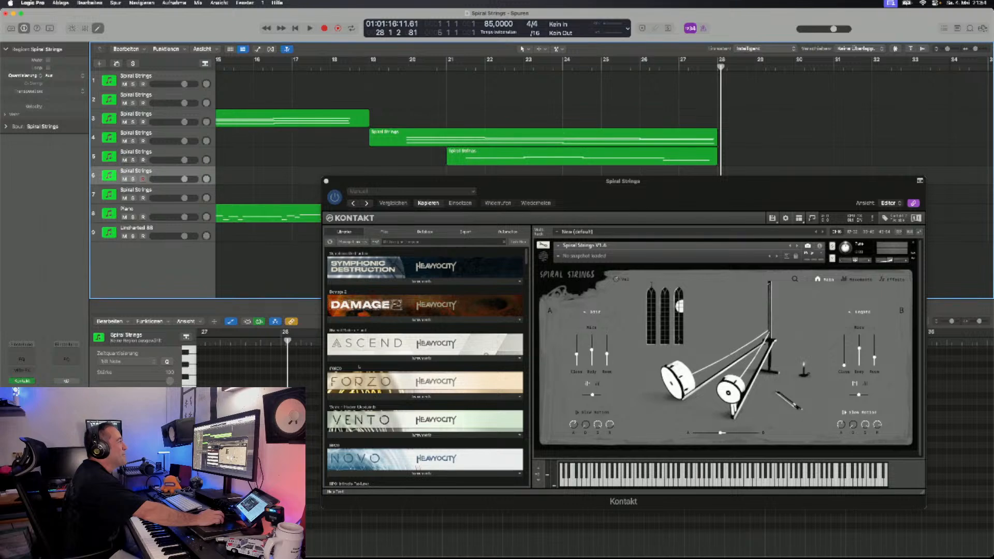
left_click_drag(374, 181, 369, 225)
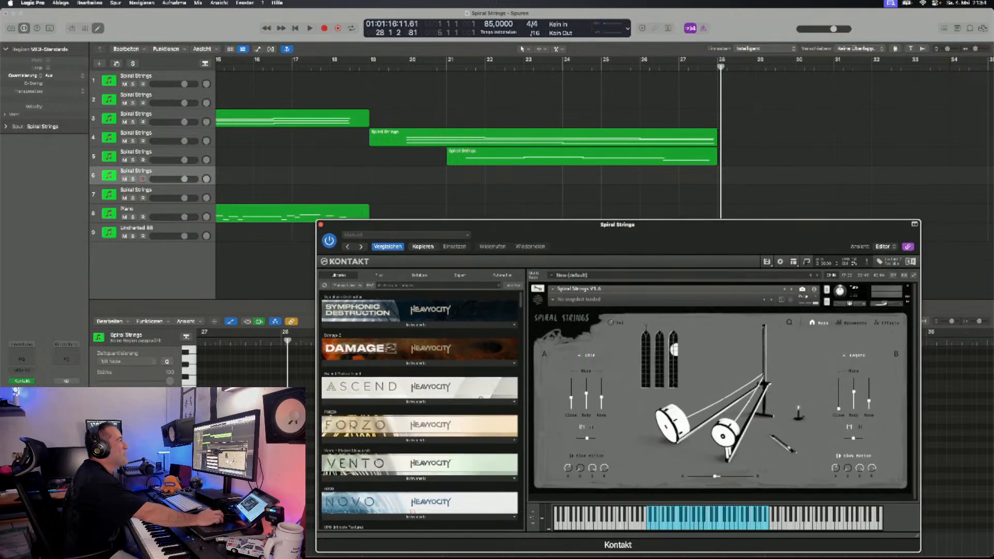
left_click(718, 67)
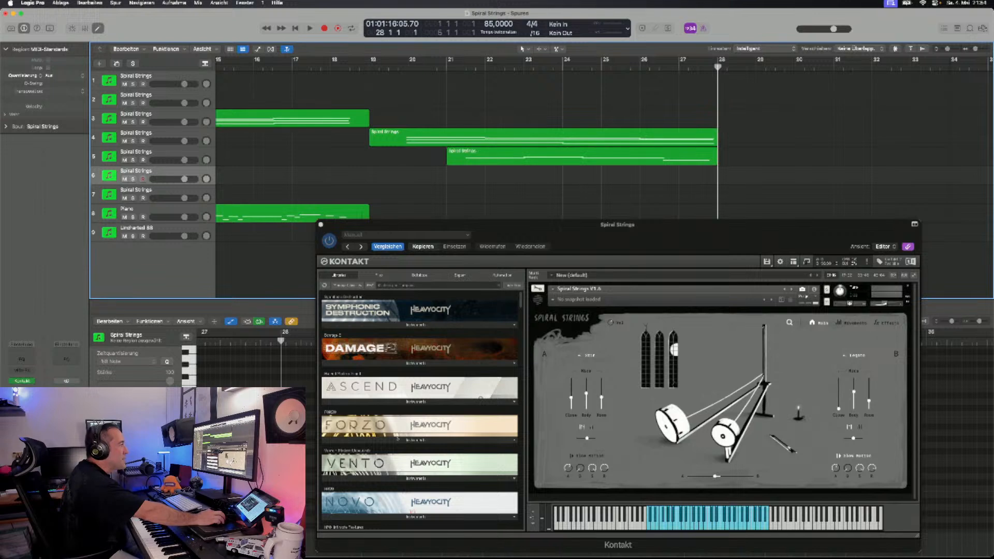
- Filter the new track's presets by Moving only, audition Floating Waves Of Happiness and Rattling Tremolo, and load Never Enter The Cave
left_click(789, 322)
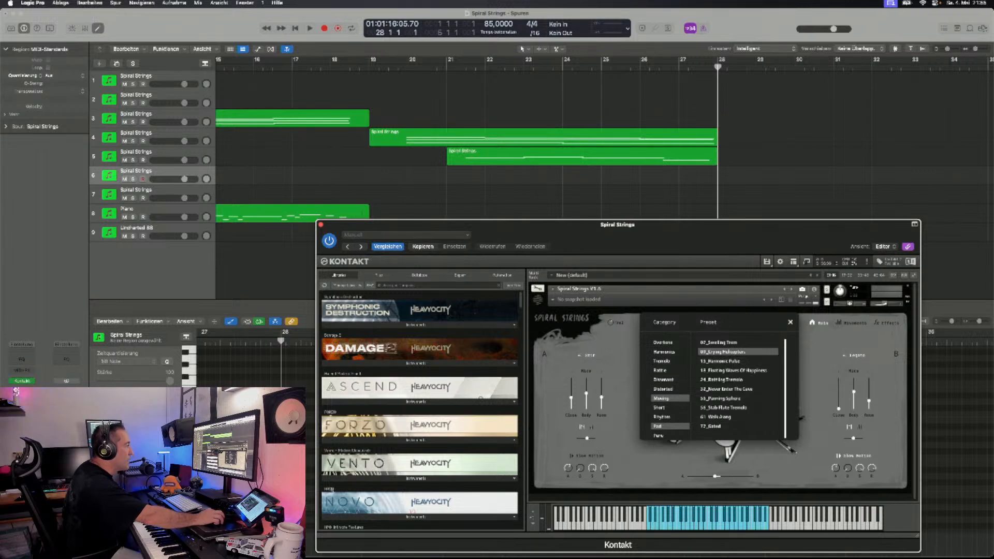
left_click(668, 427)
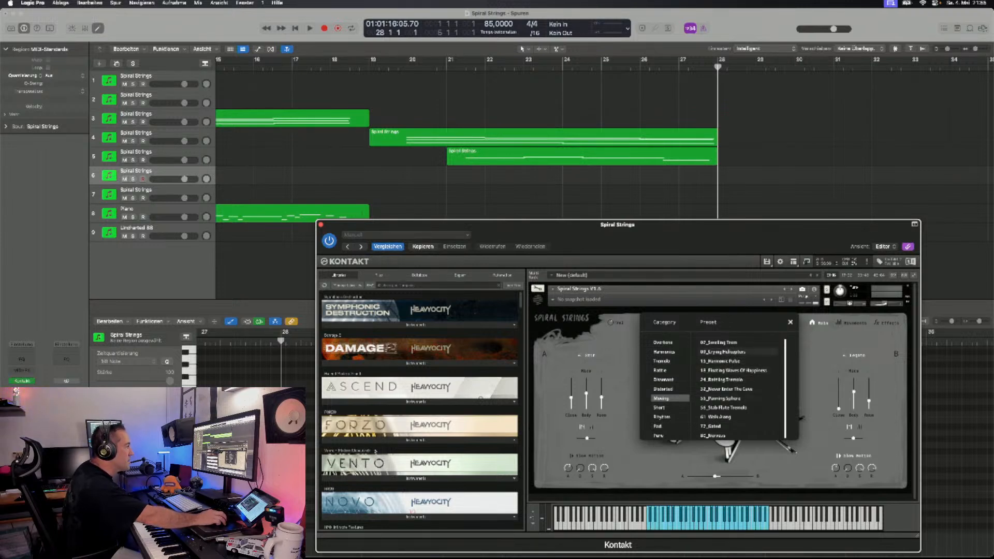
left_click(741, 370)
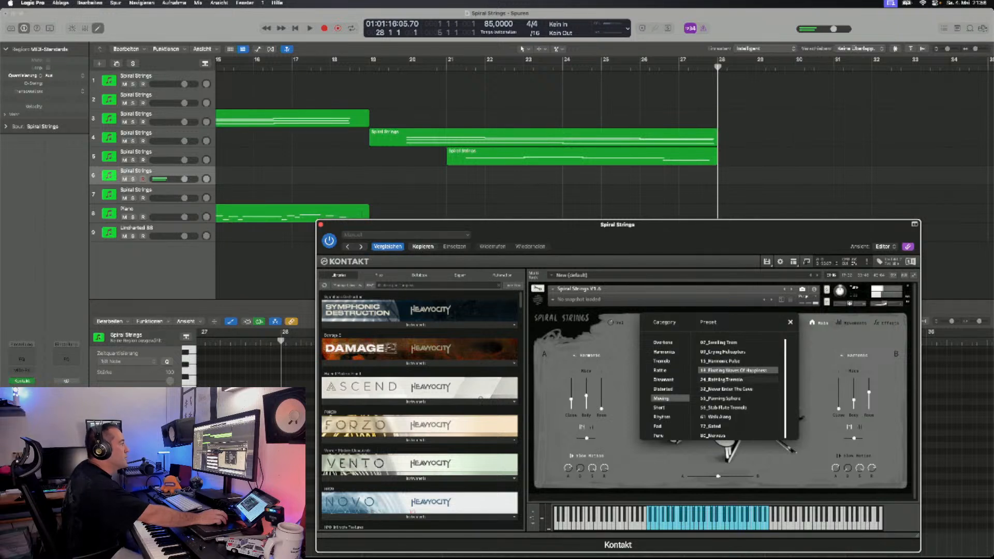
left_click(738, 380)
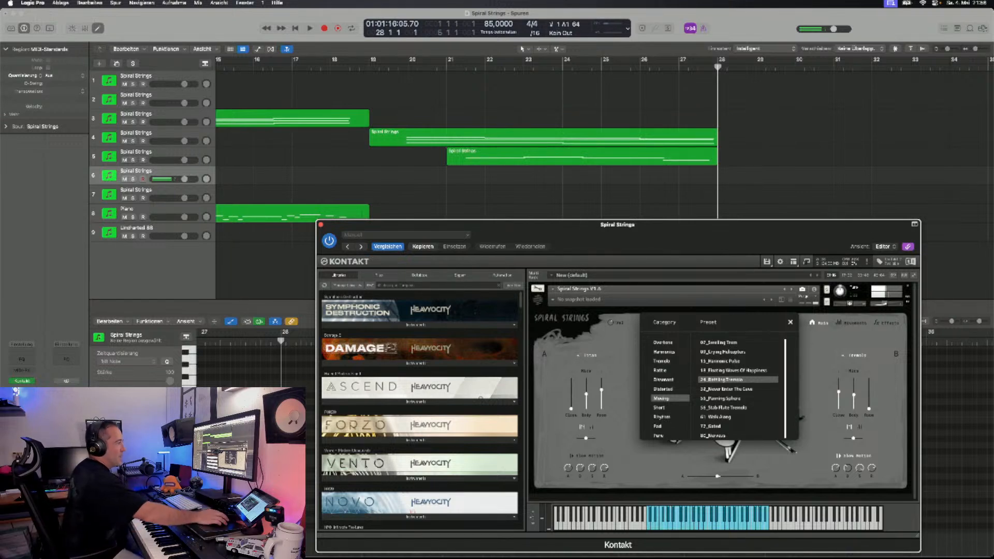
left_click(737, 389)
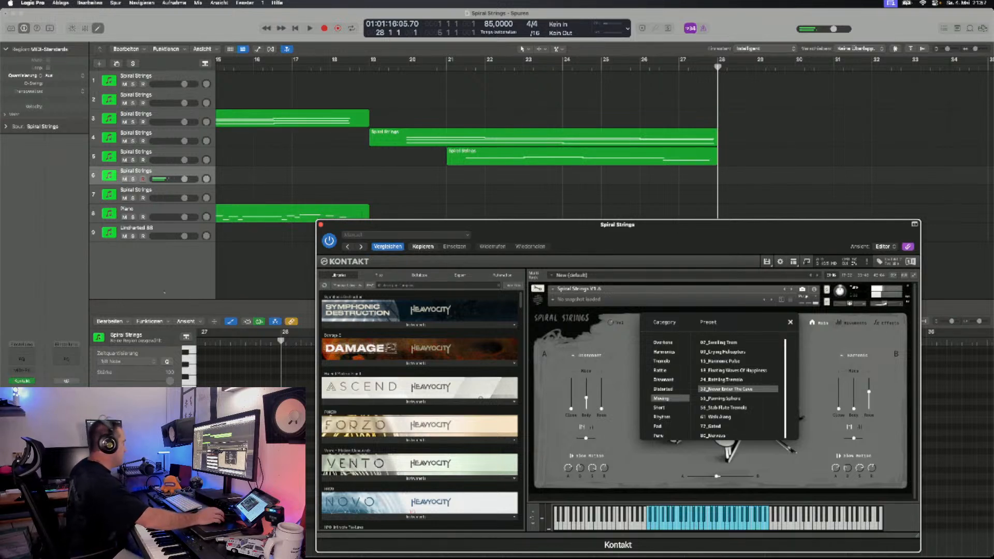
- Record a part on the sixth Spiral Strings track from bar 28 to about bar 43 and save the project
key("r")
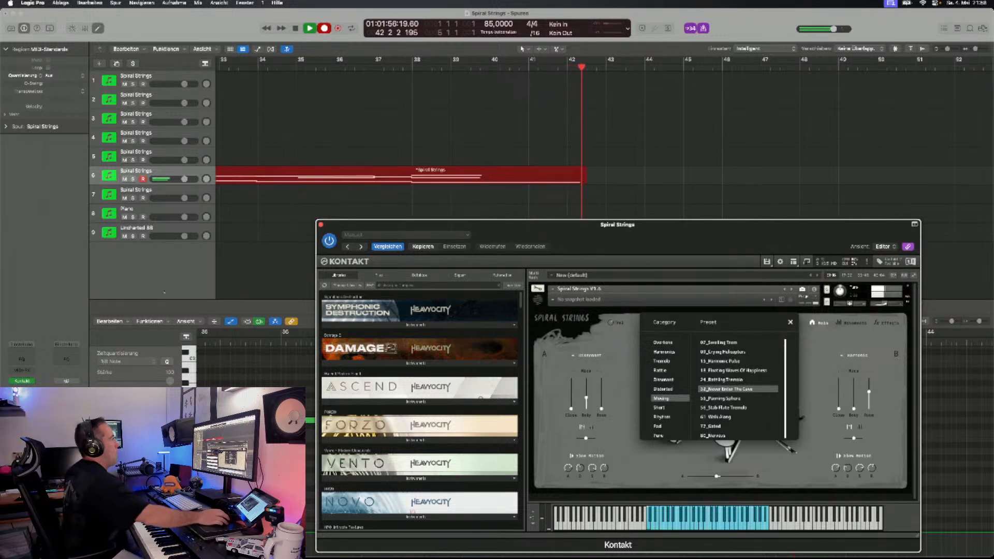
key("space")
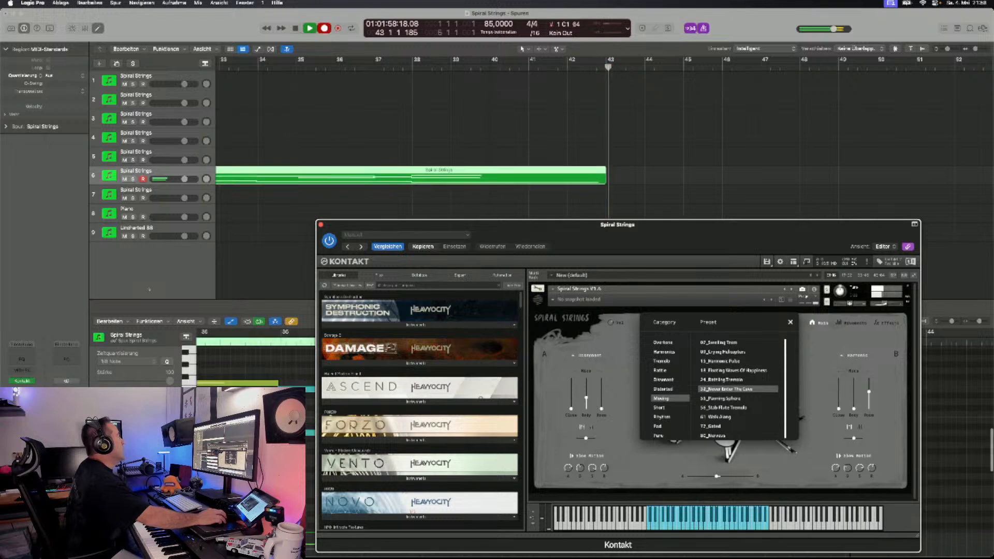
left_click(60, 3)
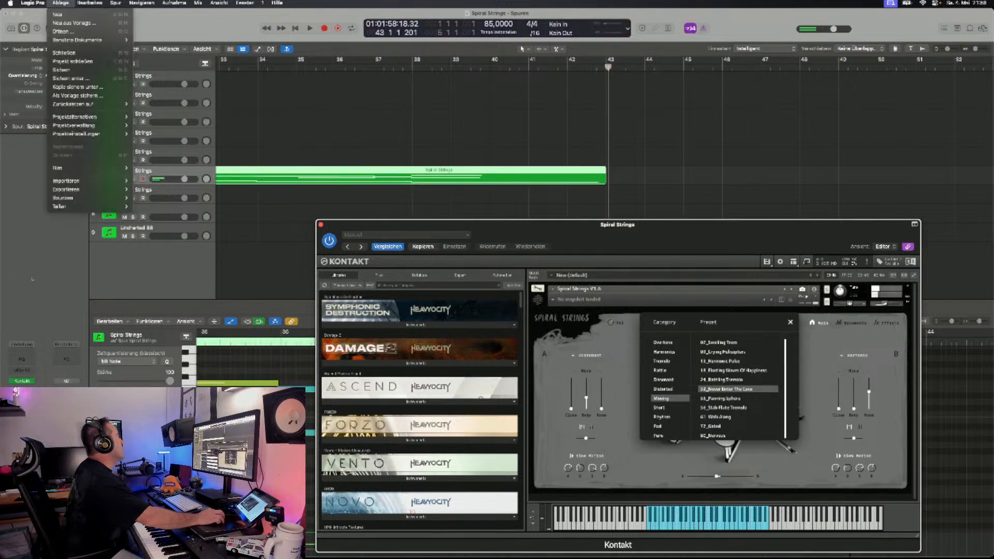
left_click(62, 70)
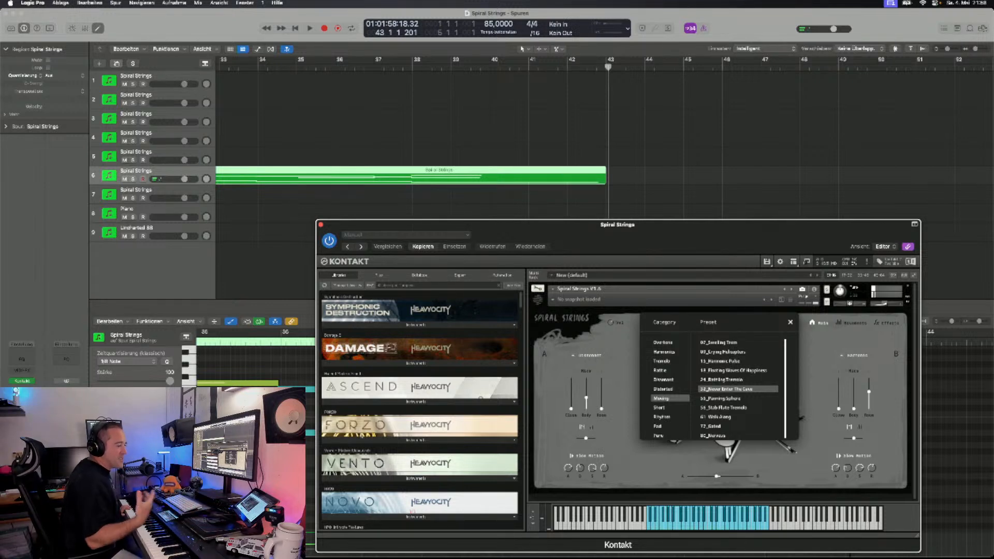
- On a duplicate of the sixth Spiral Strings track, filter the presets by Pad only and audition presets 01 and 05
key("super+d")
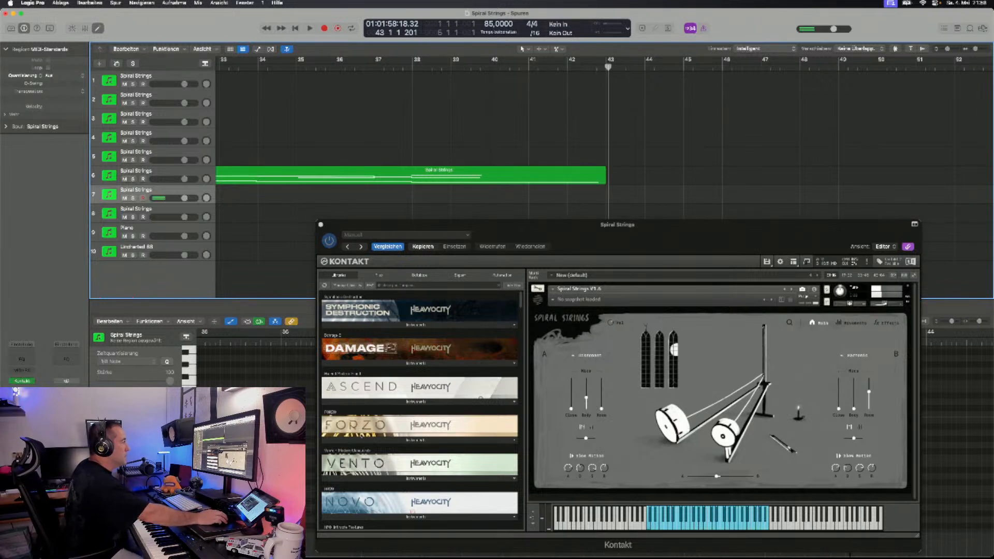
left_click_drag(518, 225, 513, 230)
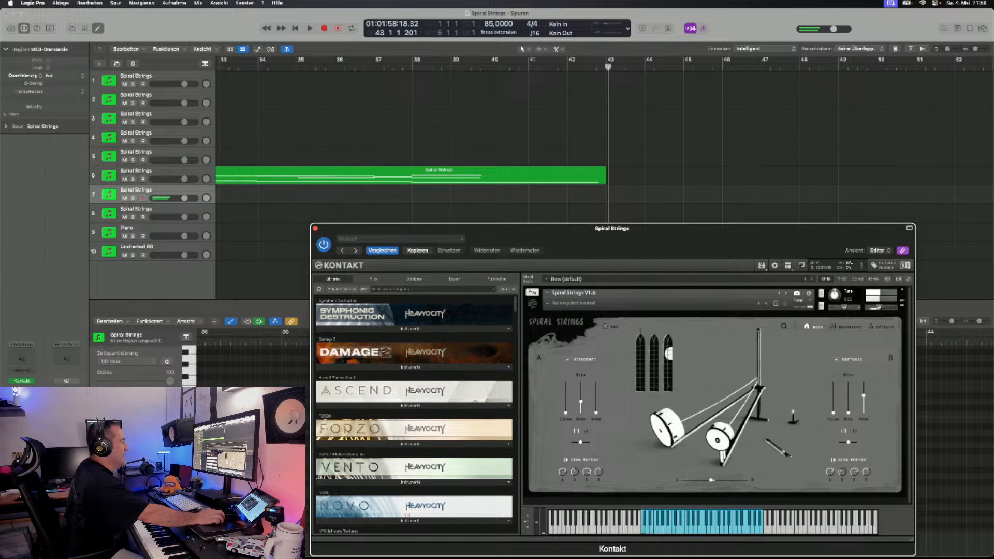
left_click(784, 326)
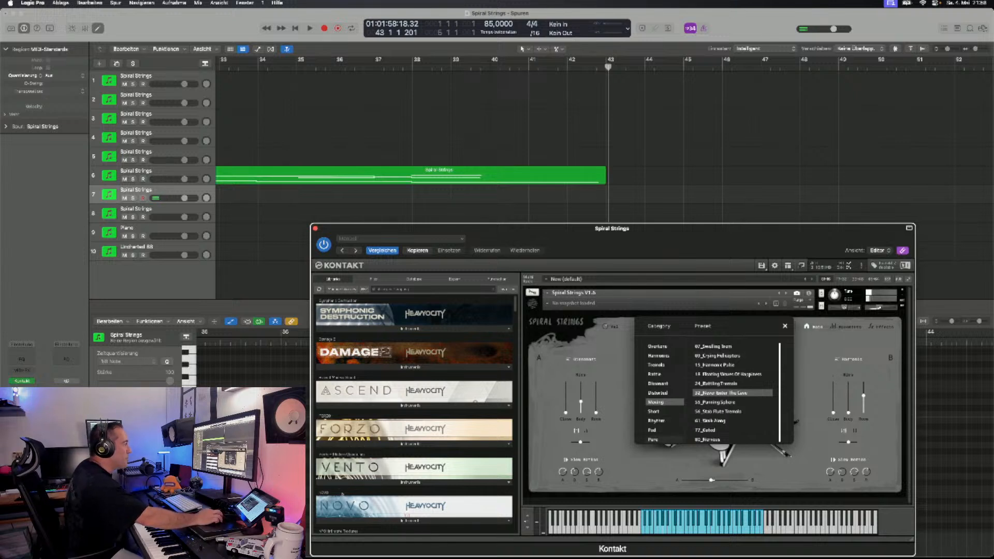
left_click(664, 430)
left_click(665, 403)
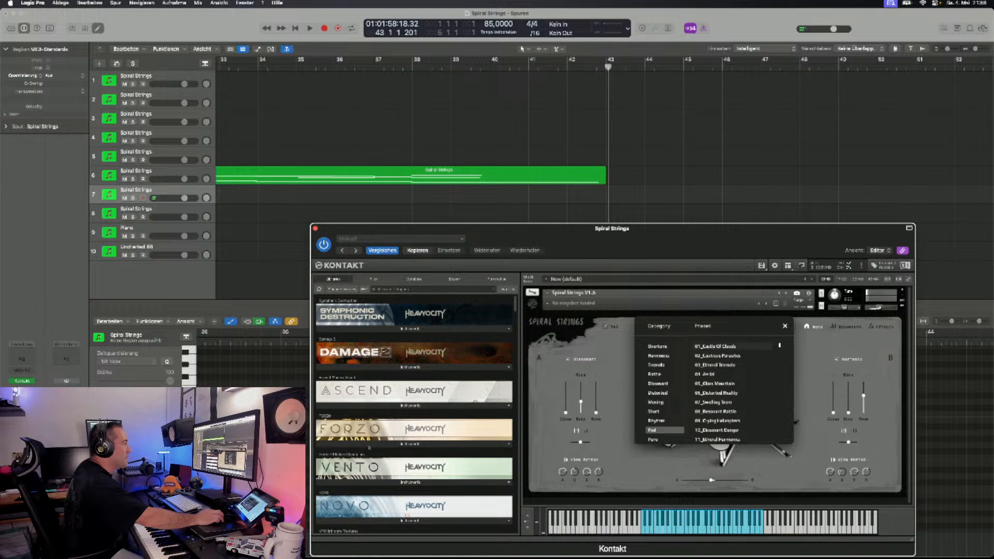
left_click(732, 346)
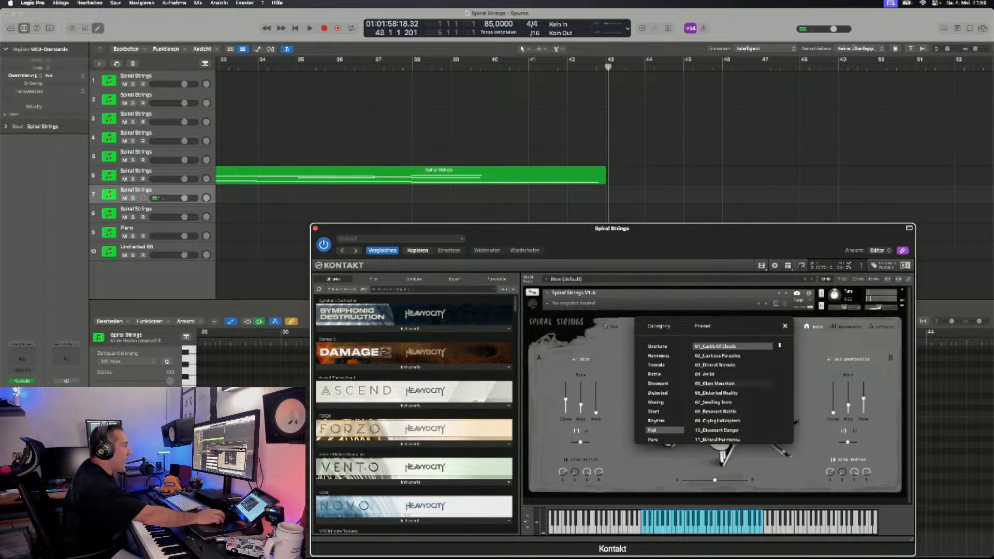
left_click(725, 383)
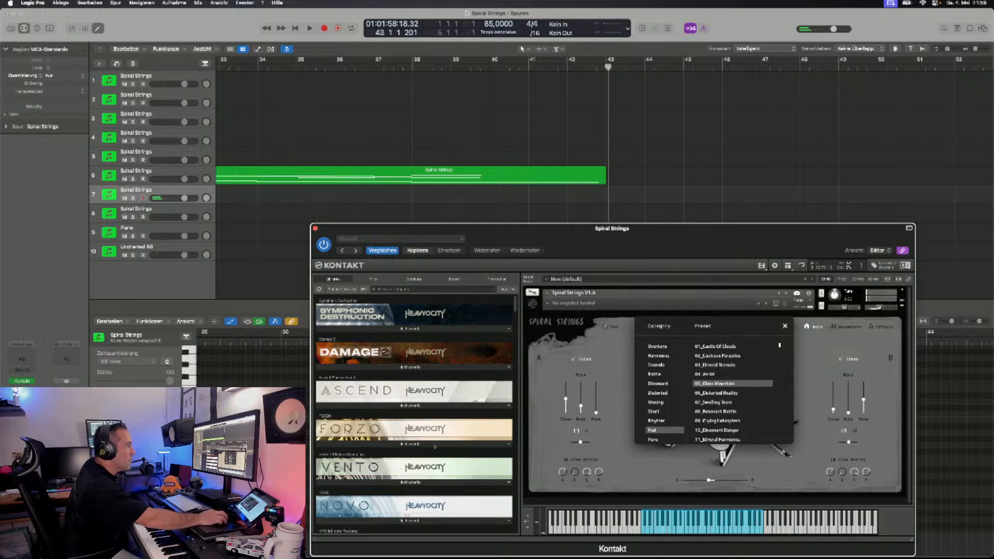
- Change the True Stereo Space effect of the loaded preset to Spiral Strings 2 and try its sound
left_click(881, 326)
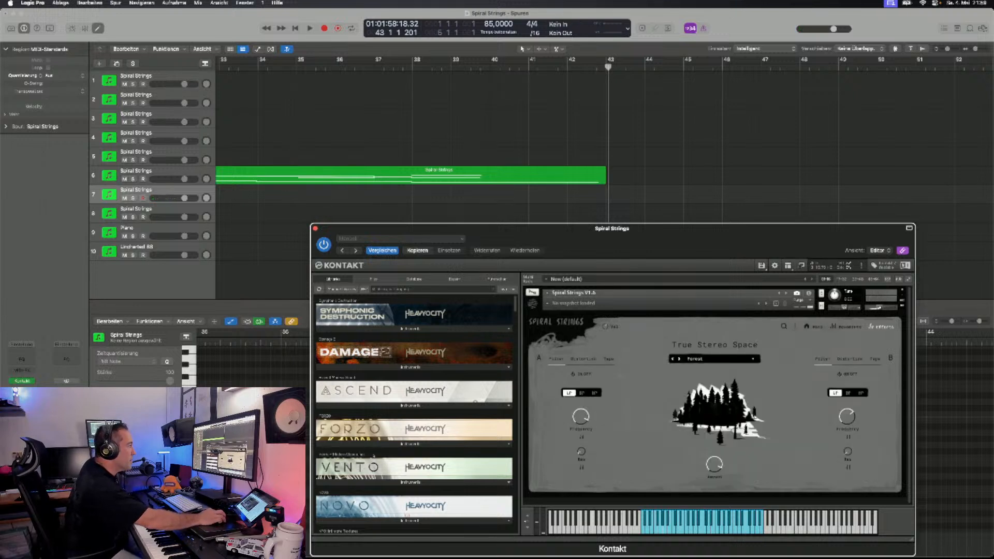
left_click(720, 359)
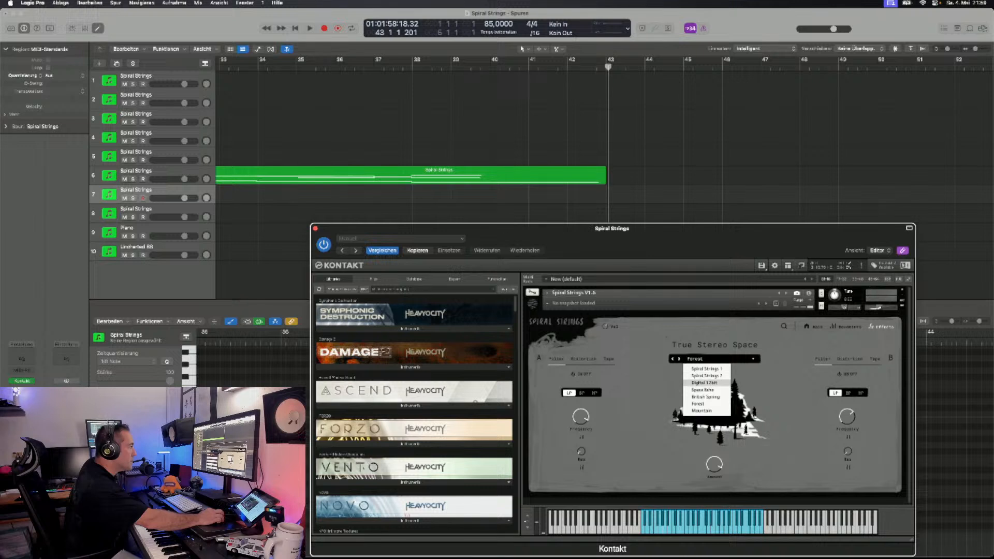
left_click(705, 375)
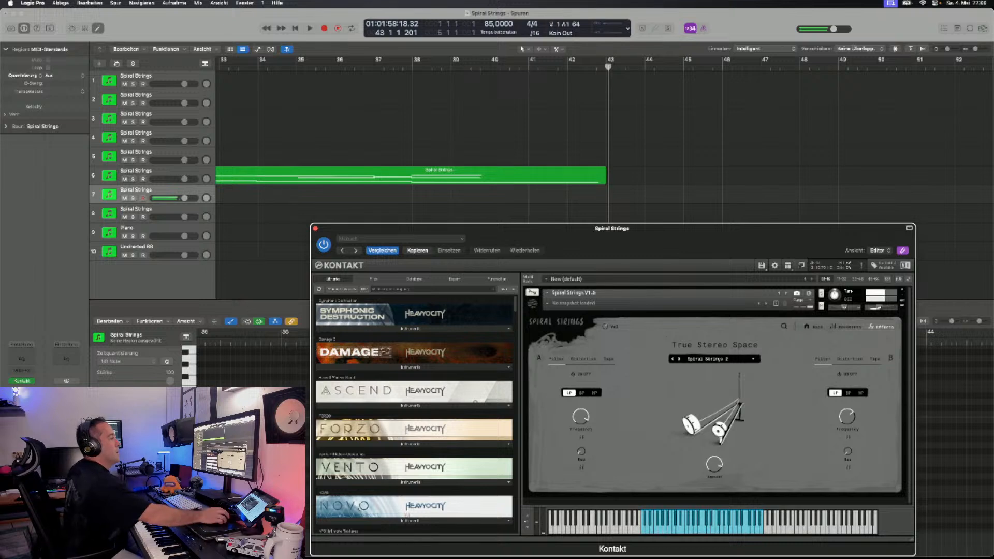
- Filter the presets by the Dissonant category instead of Pad, and audition preset 44 and Ghost Where Are You
left_click(784, 326)
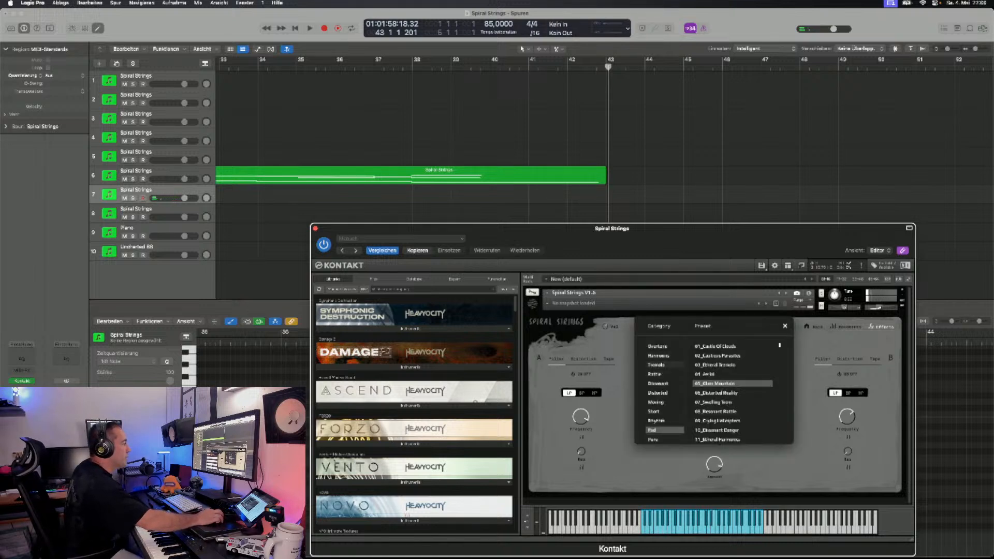
left_click(659, 383)
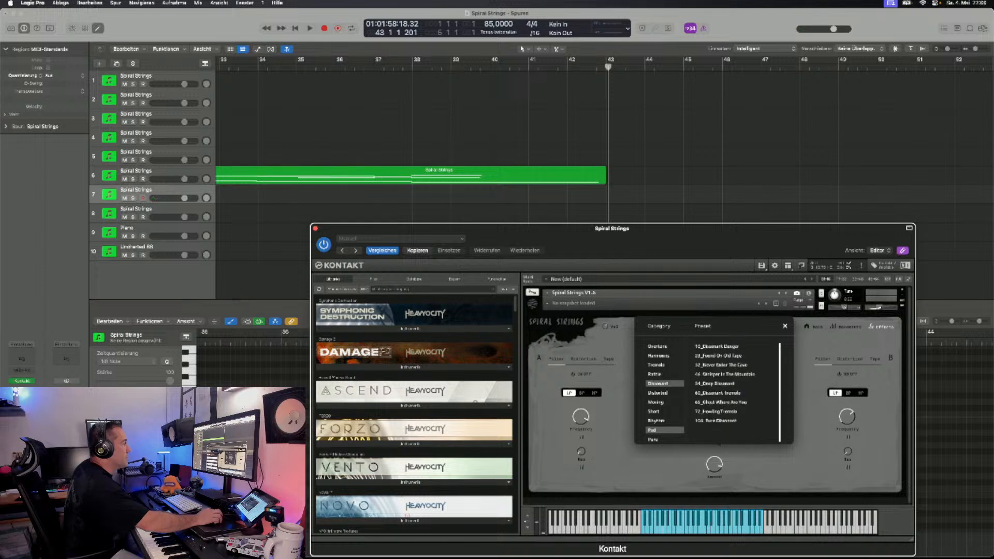
left_click(724, 374)
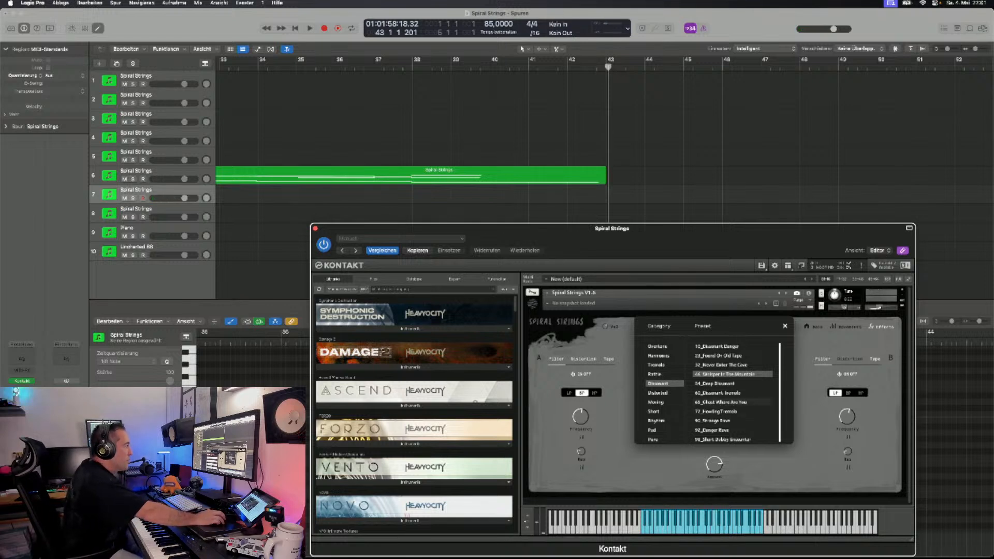
left_click(733, 402)
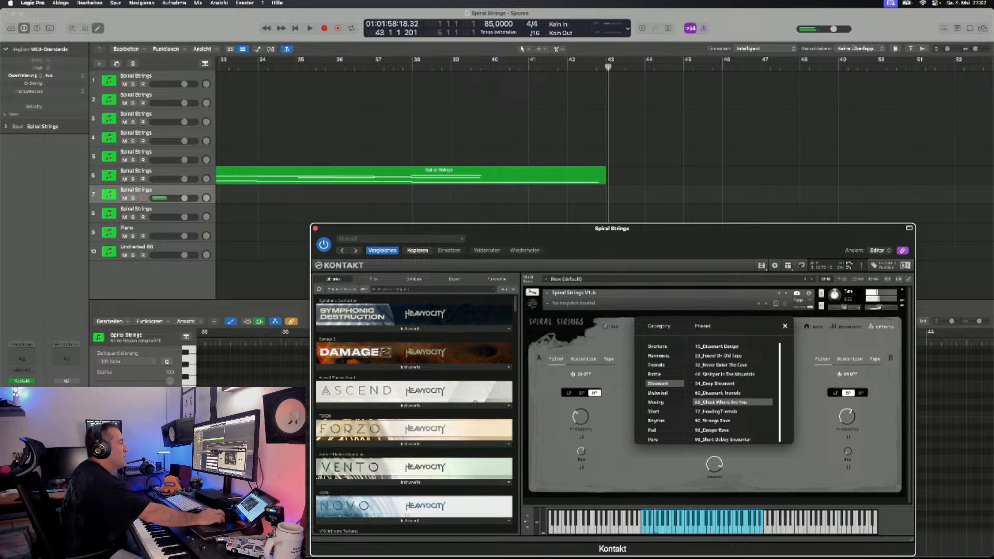
- Show the Distortion settings of layer A and add the Short category to the Dissonant preset filter
left_click(583, 359)
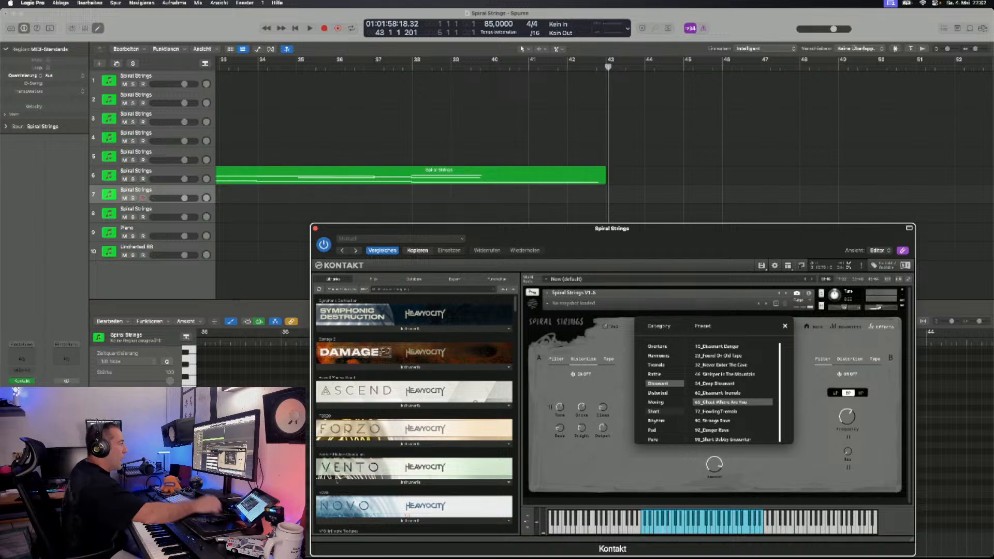
left_click(655, 412)
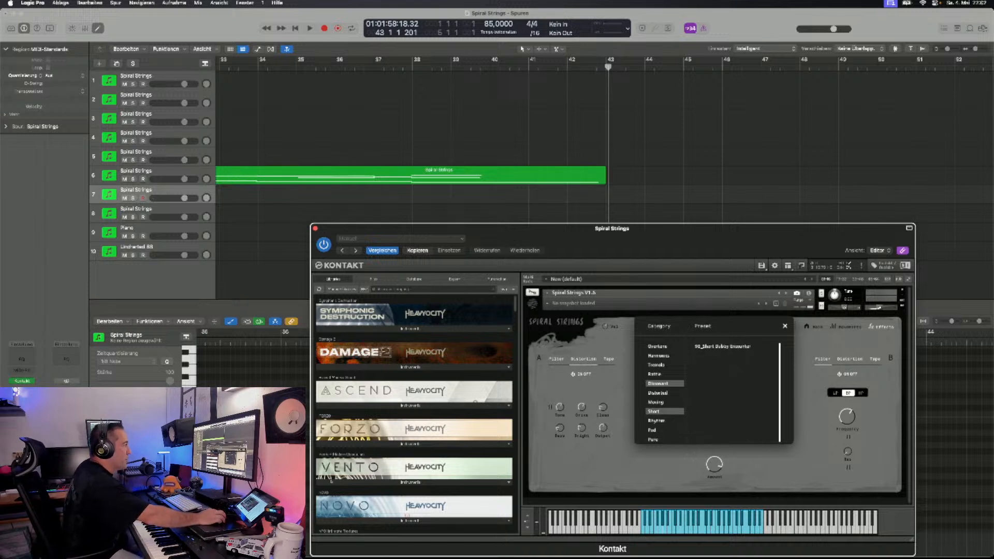
- Filter the presets by Short only and audition the Harmonics Rip preset, Stab Of Eternity and preset 99
left_click(659, 383)
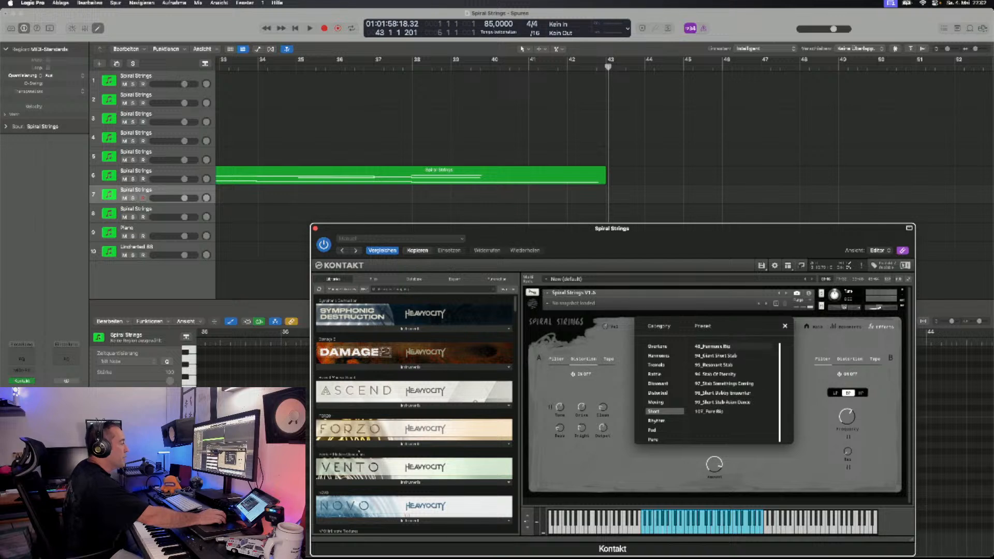
left_click(712, 346)
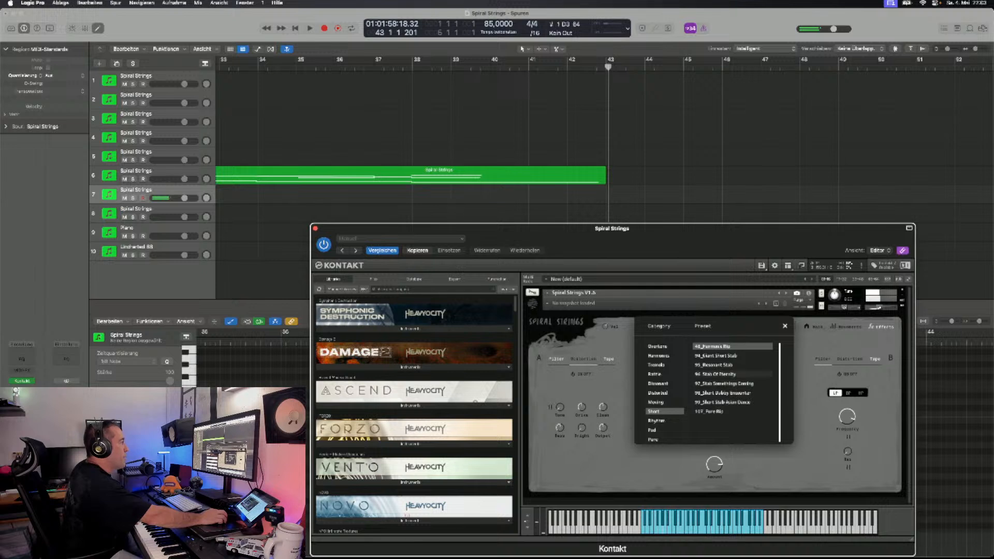
left_click(731, 374)
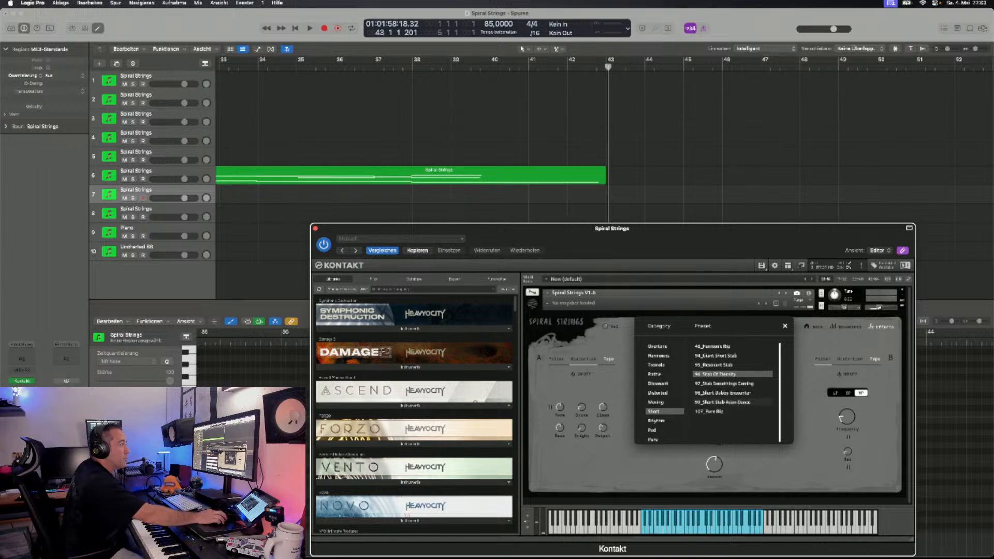
left_click(723, 402)
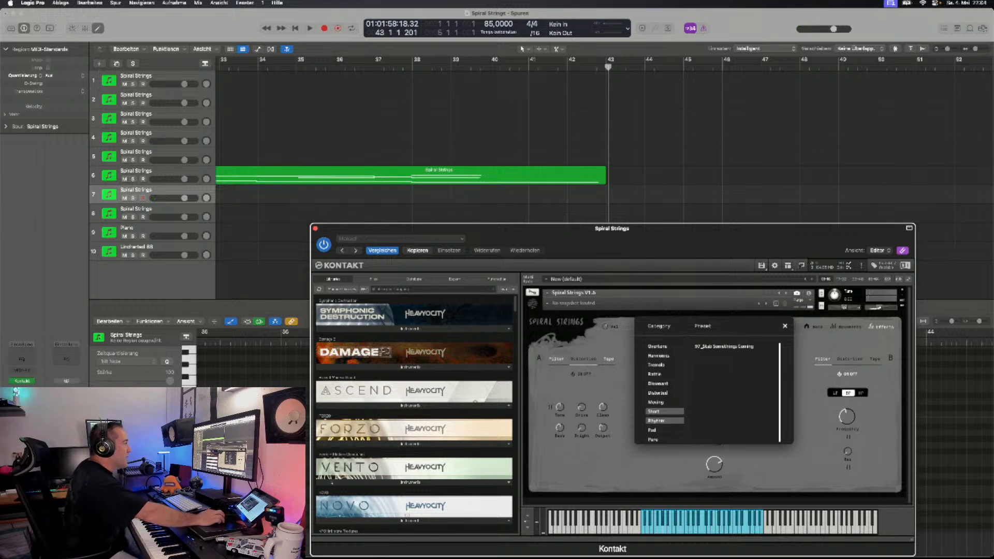
- Filter the presets by Rhythm instead of Short and audition preset 14, Attention and preset 57
left_click(656, 421)
left_click(732, 346)
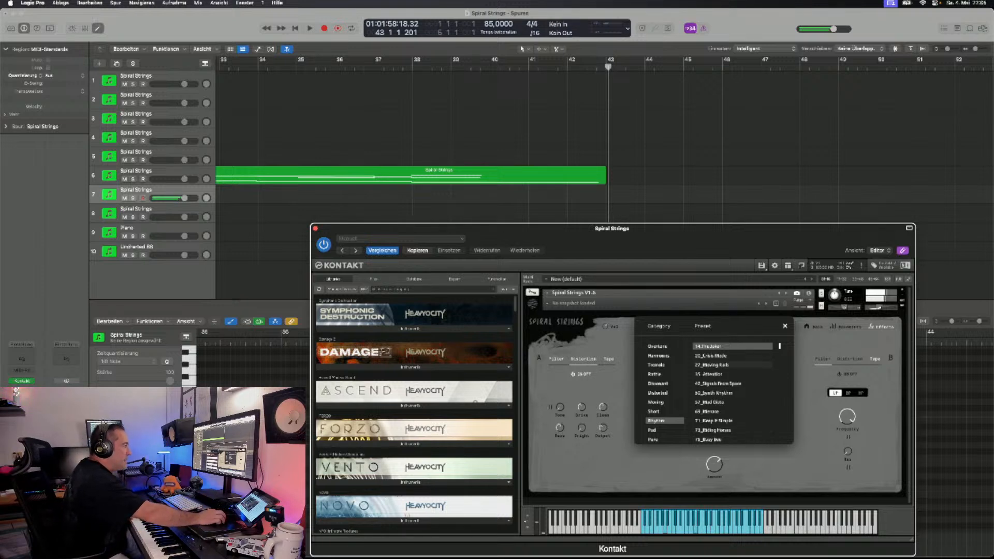
left_click(719, 375)
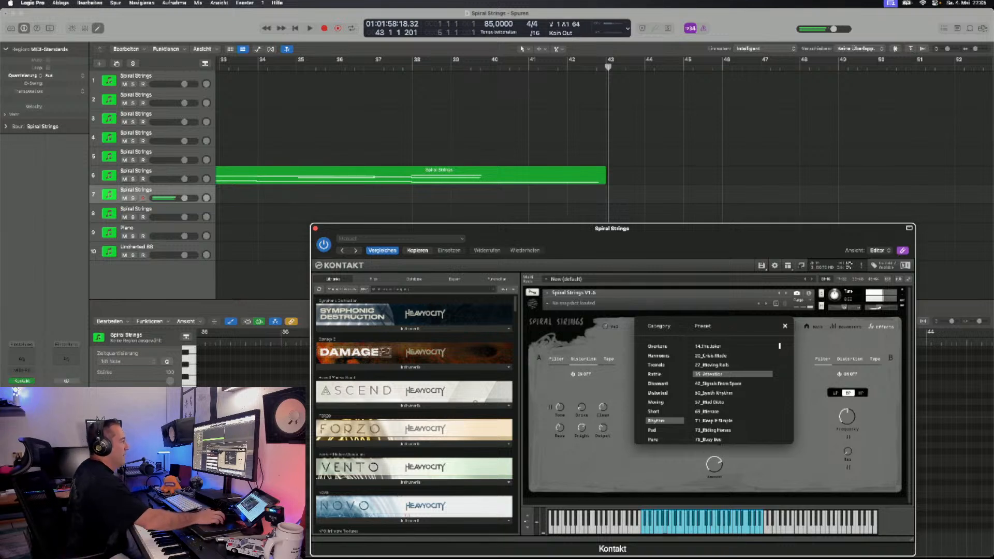
left_click(733, 402)
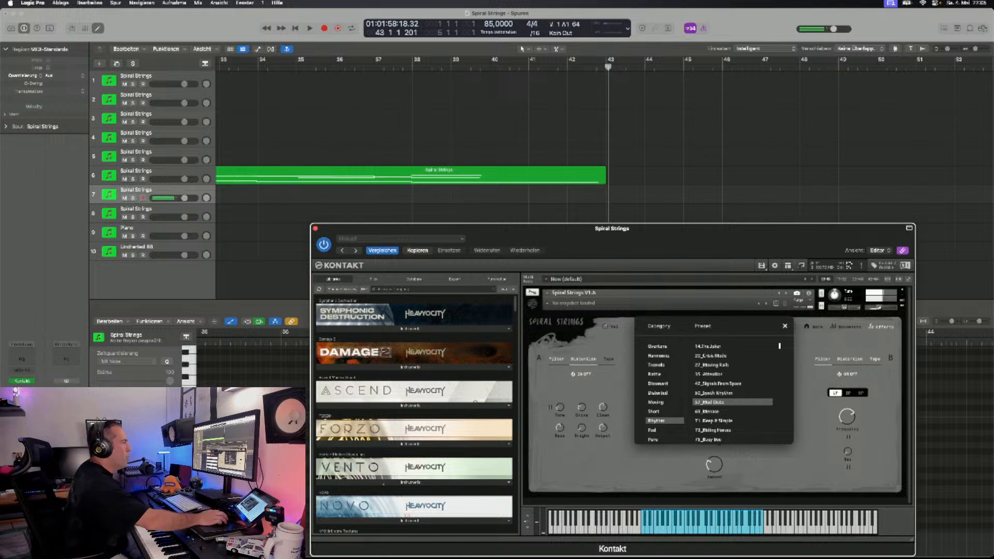
- Close the preset browser and examine the step sequencer patterns among the movements of preset 57
left_click(785, 327)
left_click(846, 327)
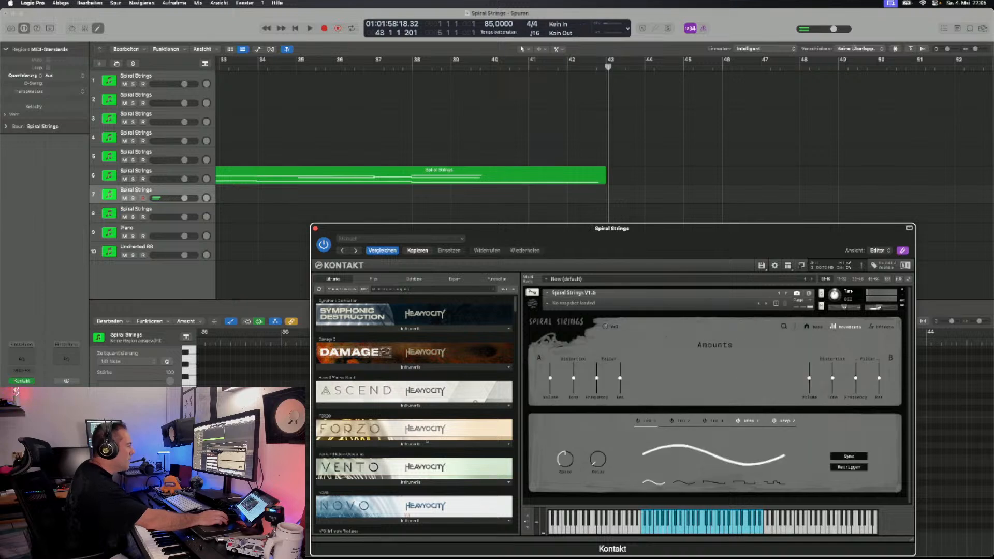
left_click(751, 421)
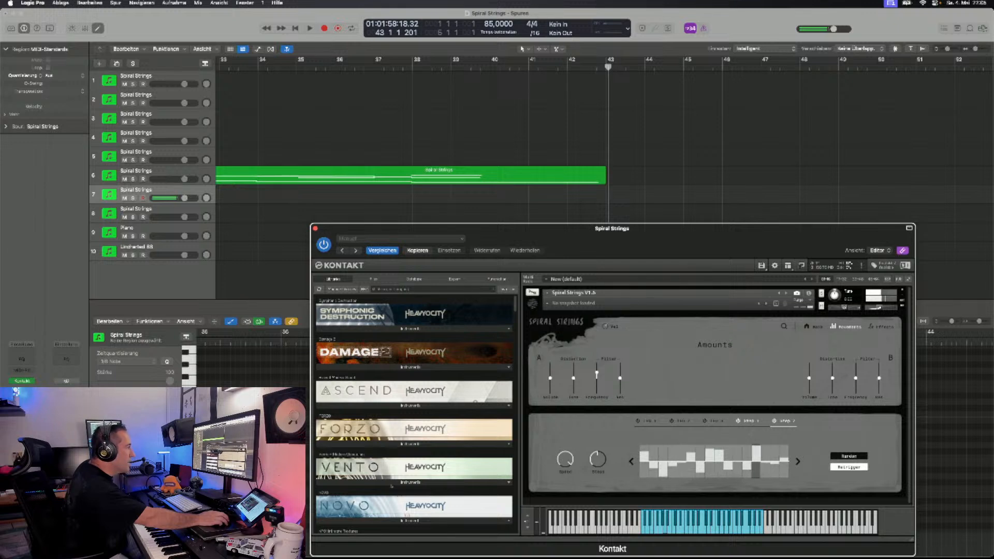
- Compare the Movements amounts of layers A and B on the main page and show the step movement used by layer A
left_click(814, 327)
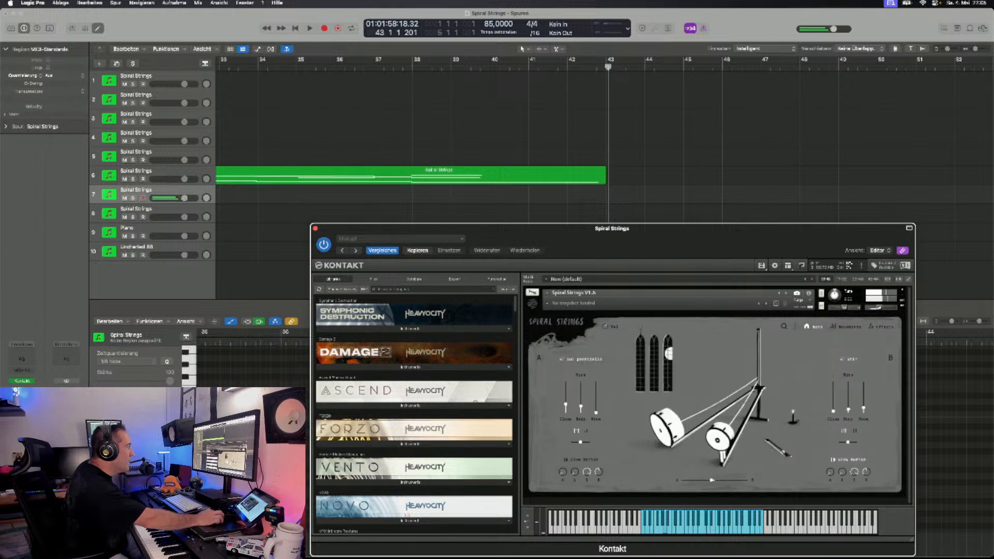
left_click(586, 431)
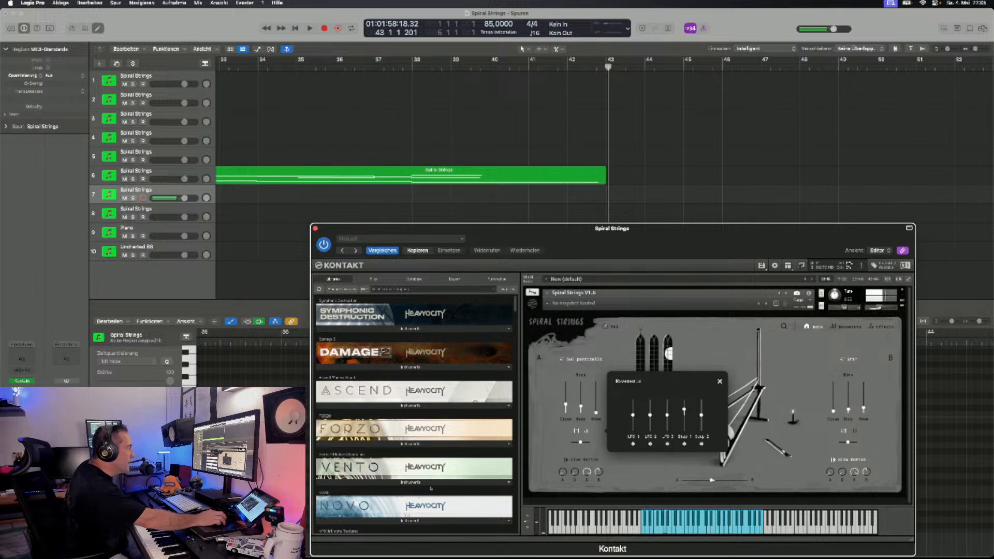
left_click(855, 431)
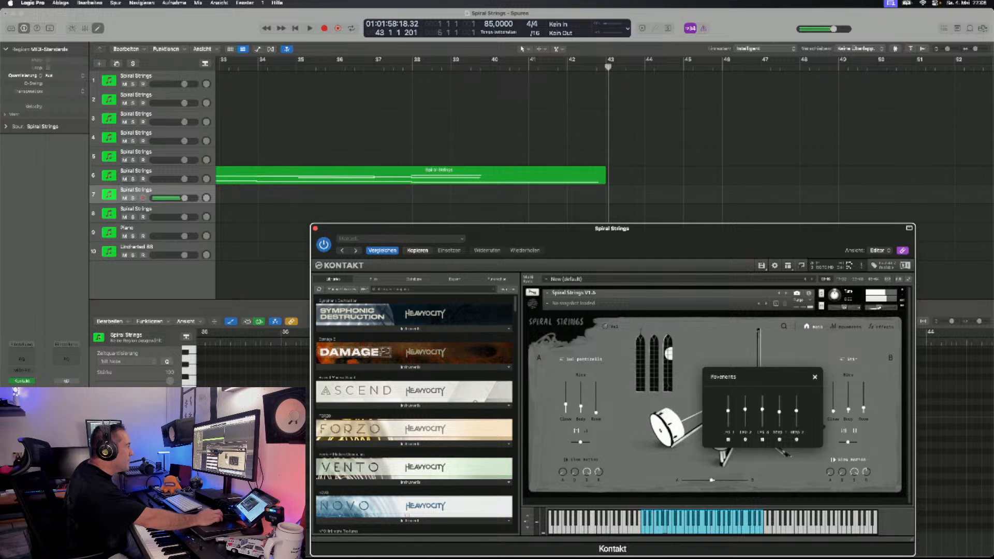
left_click(586, 431)
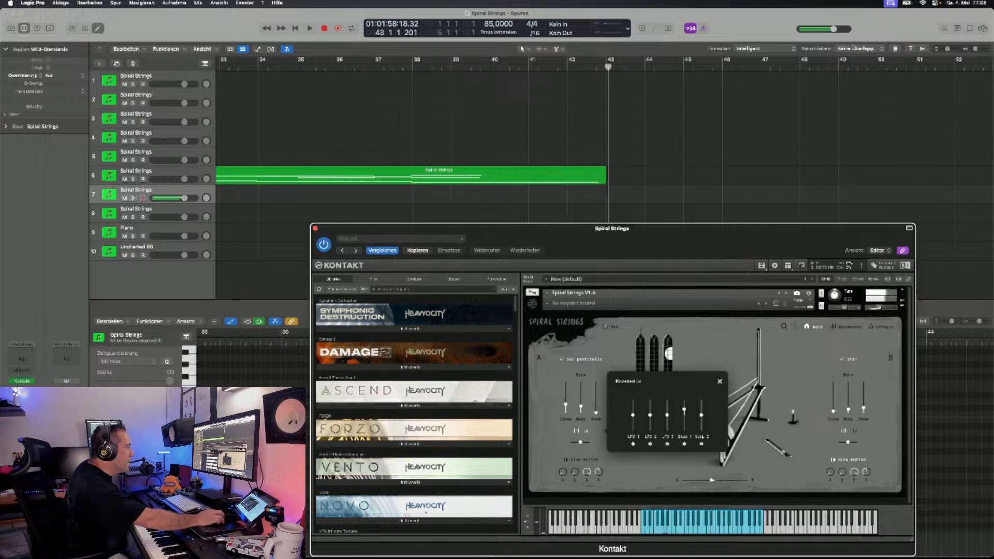
left_click(684, 444)
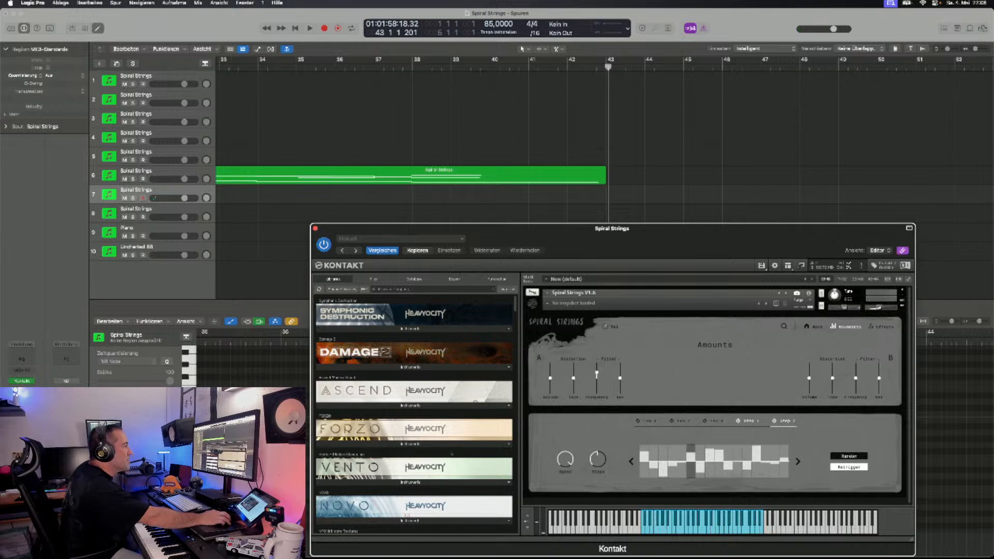
- Check layer B's Movements amounts again and examine the Step 1 pattern with its volume, distortion and filter amounts
left_click(814, 326)
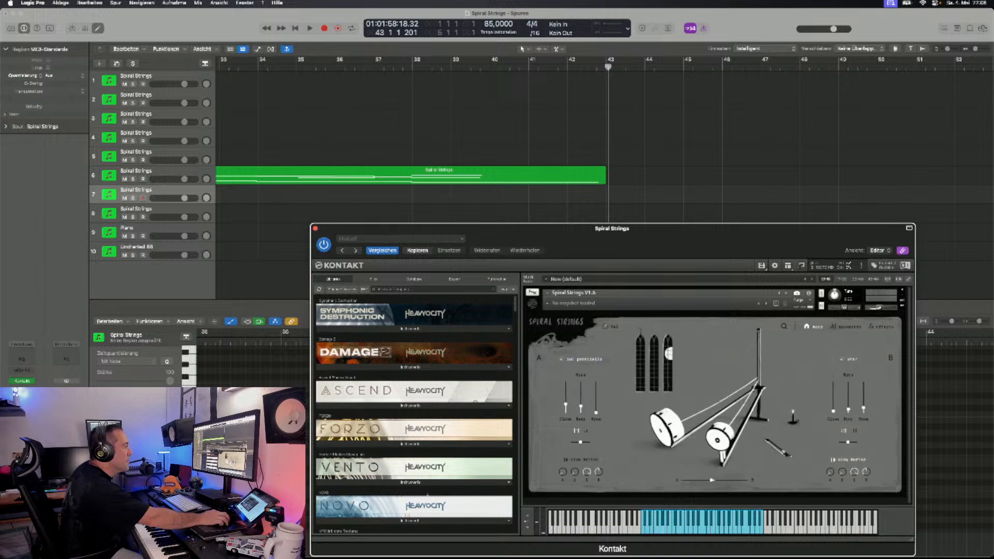
left_click(843, 431)
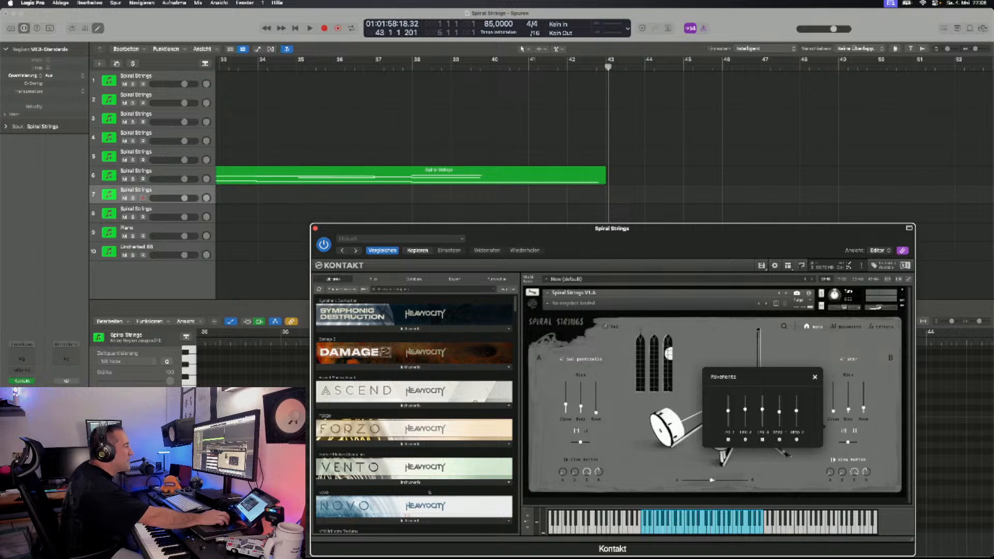
left_click(815, 377)
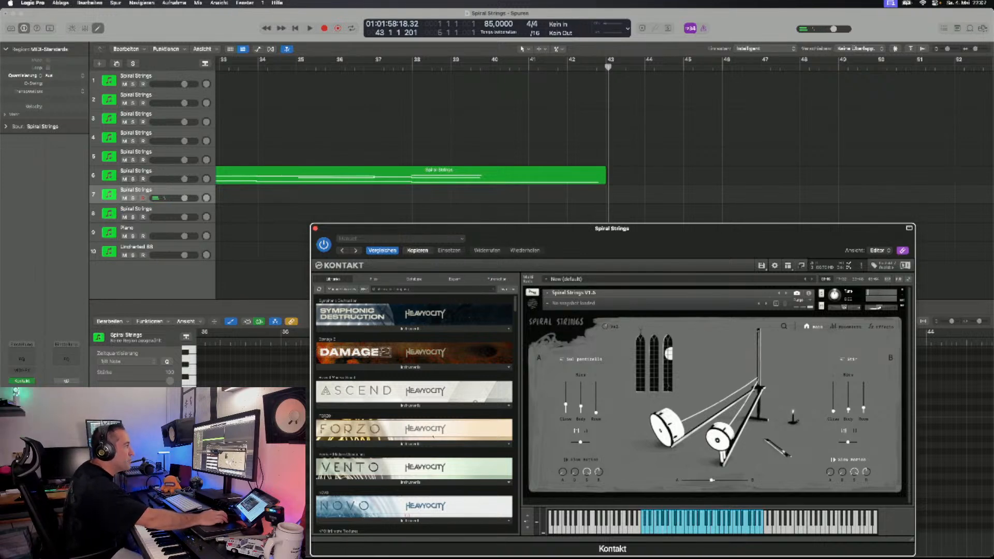
left_click(846, 327)
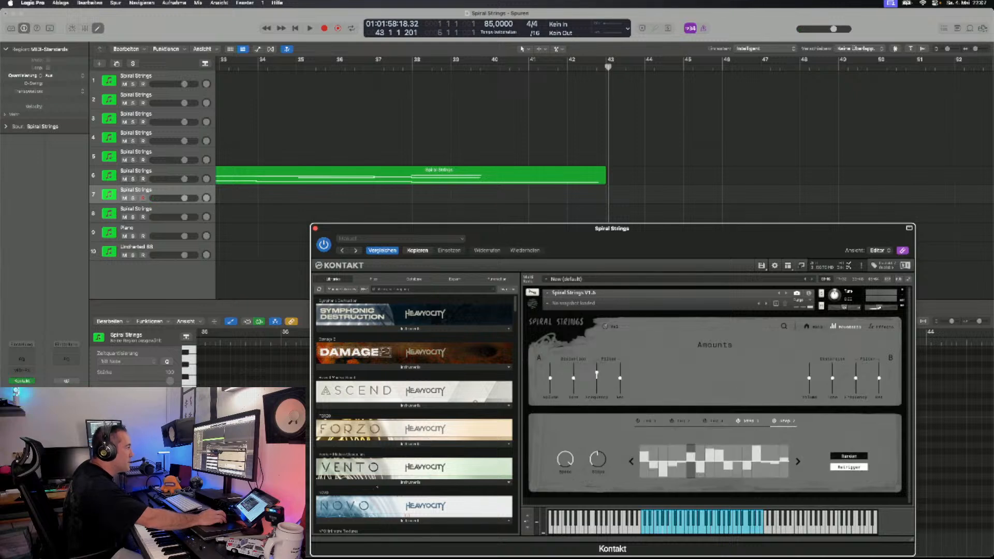
left_click(751, 421)
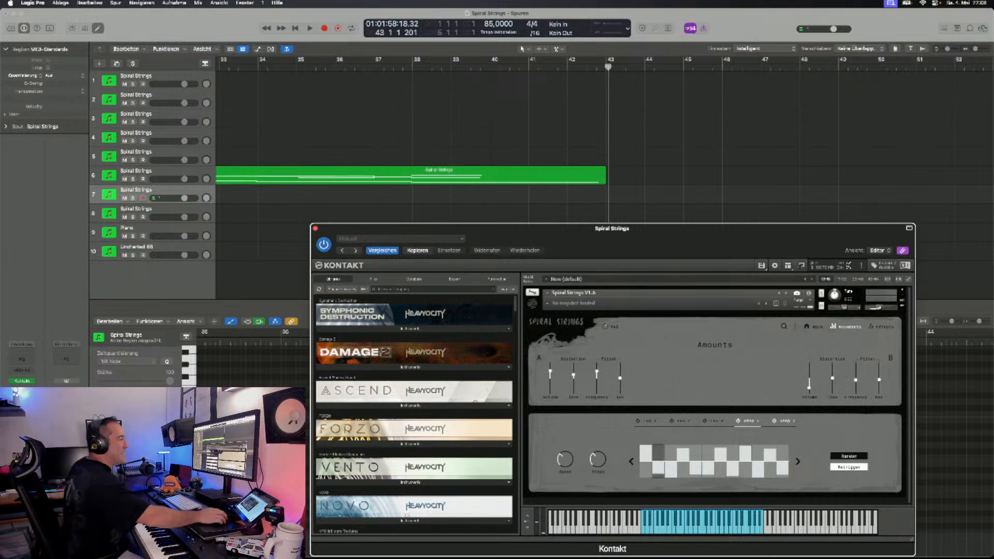
- Return to the main page, reopen the preset browser and audition Rhythm preset 69
left_click(813, 327)
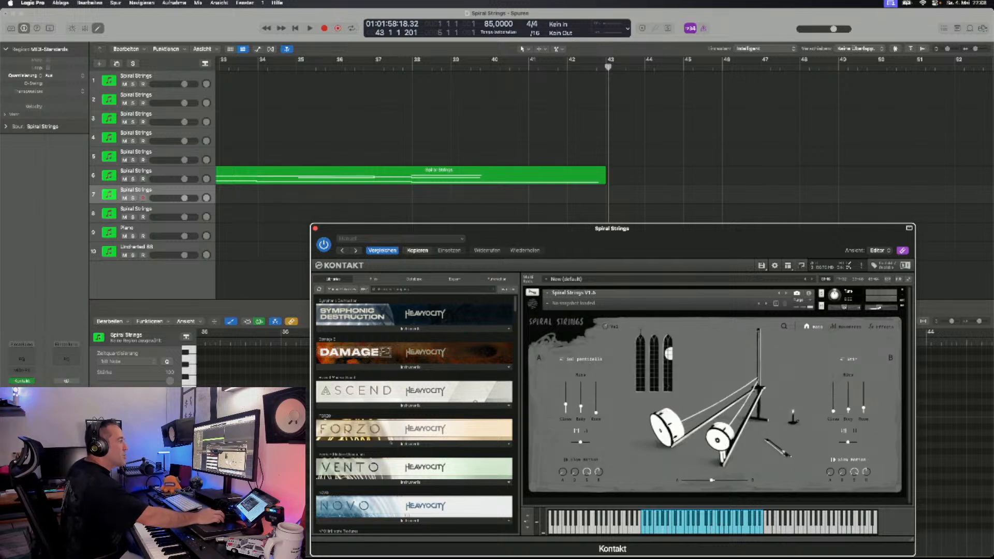
left_click(784, 326)
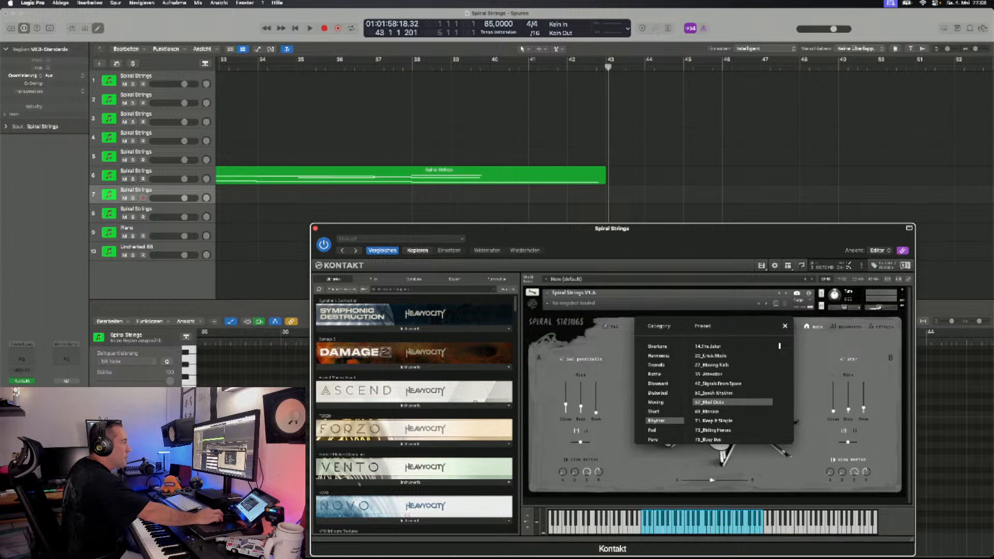
left_click(721, 412)
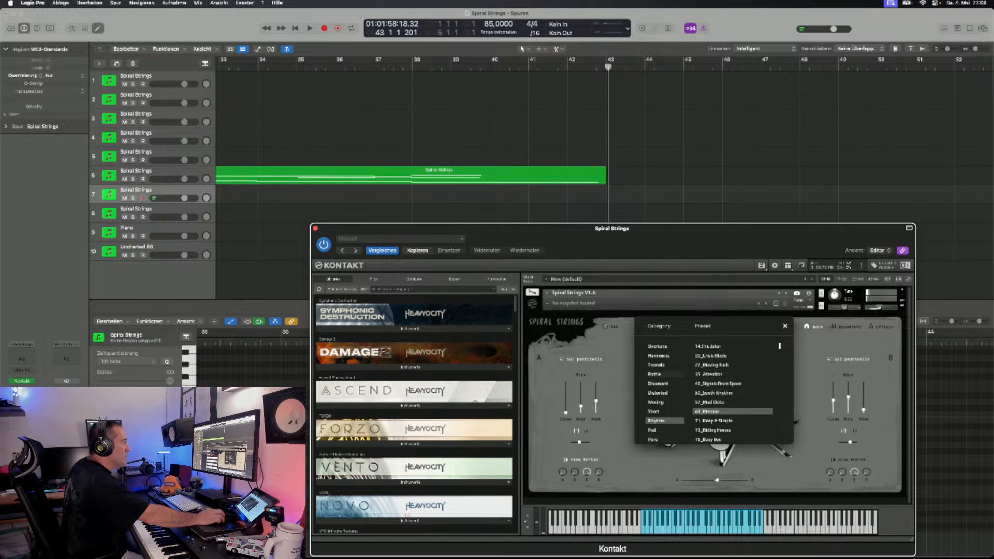
- Filter the presets by the Pure category instead of Rhythm and audition Pure Sul Ponticello and Pure Legato
left_click(665, 439)
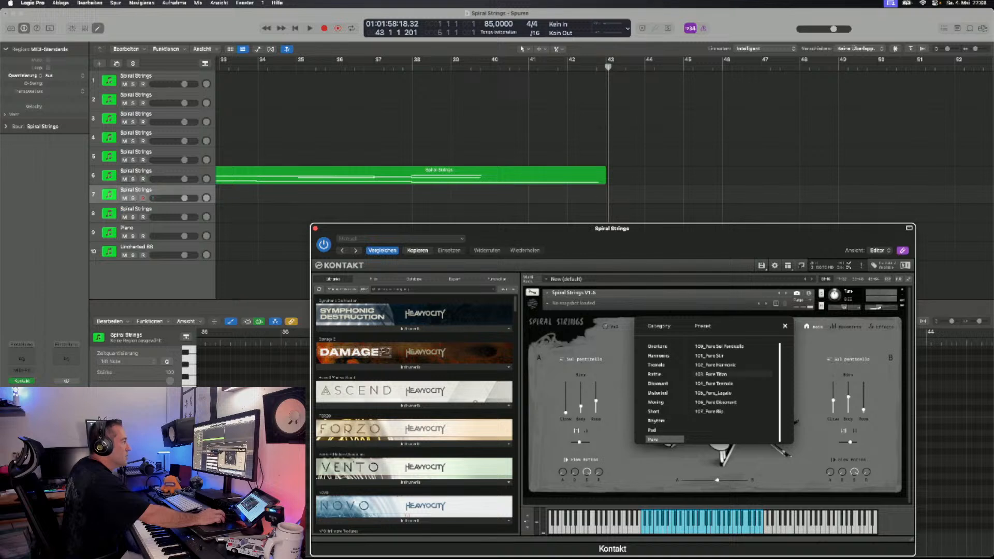
left_click(732, 346)
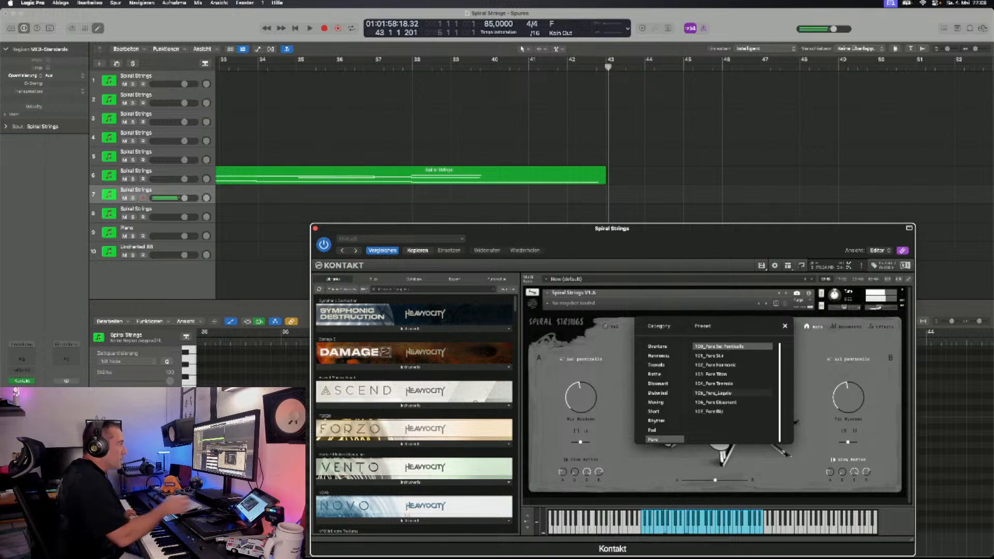
left_click(725, 393)
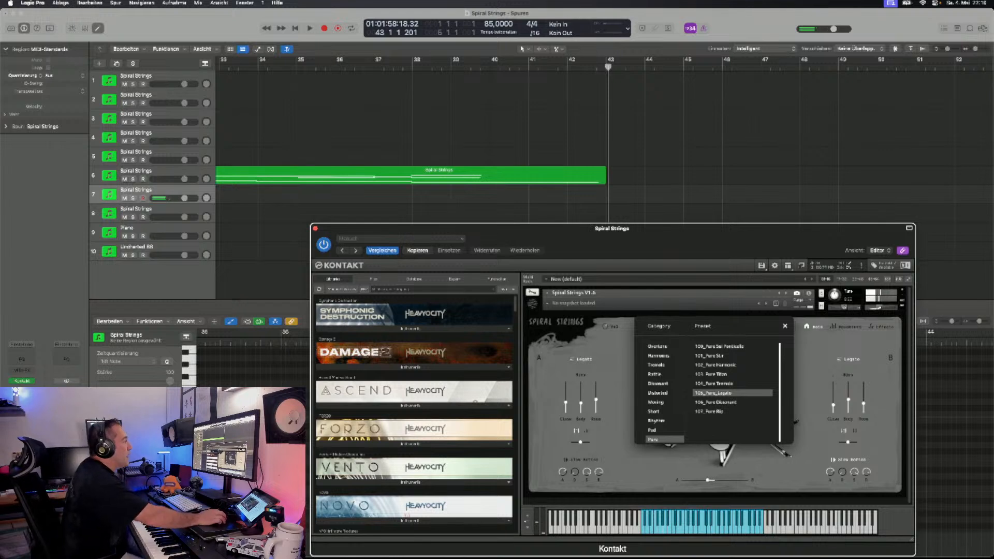
- Filter the presets by Tremolo only, audition Feedback in Heaven and load 60_Dissonant Tremolo
left_click(660, 365)
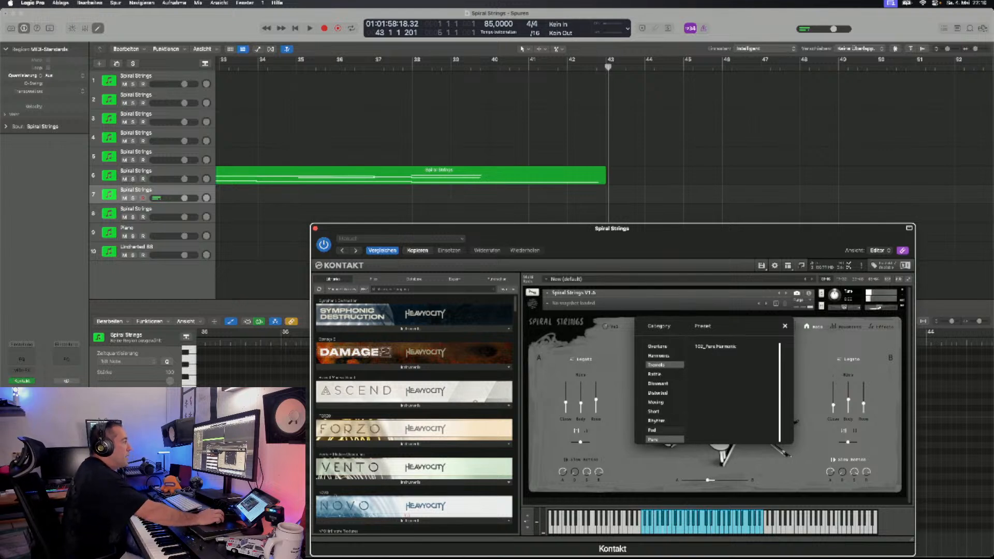
left_click(665, 439)
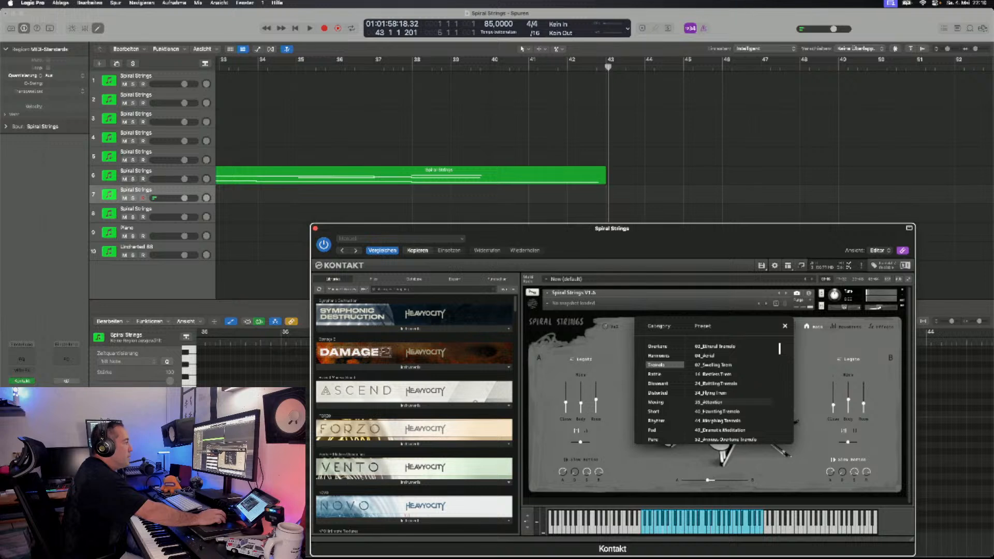
scroll(725, 394, "down", 2)
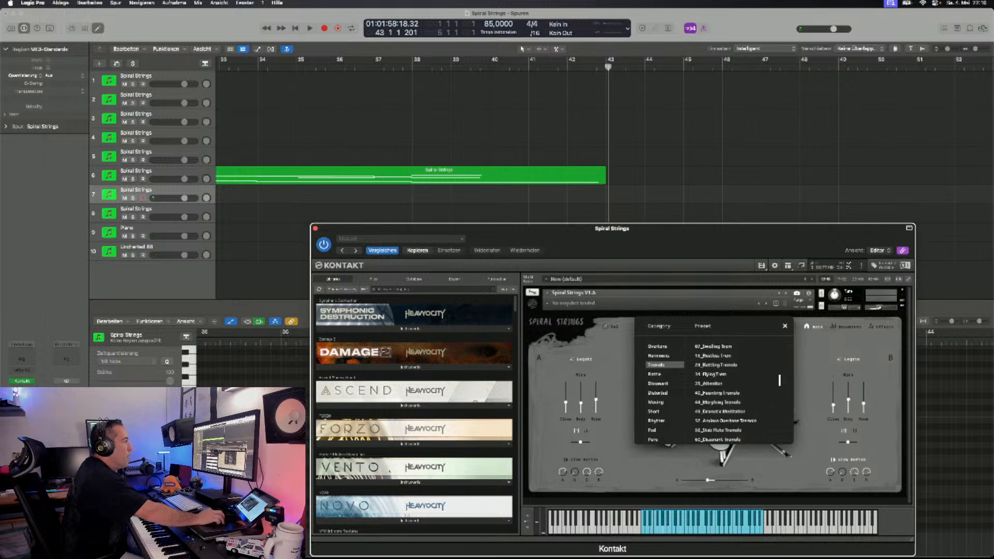
scroll(725, 394, "down", 4)
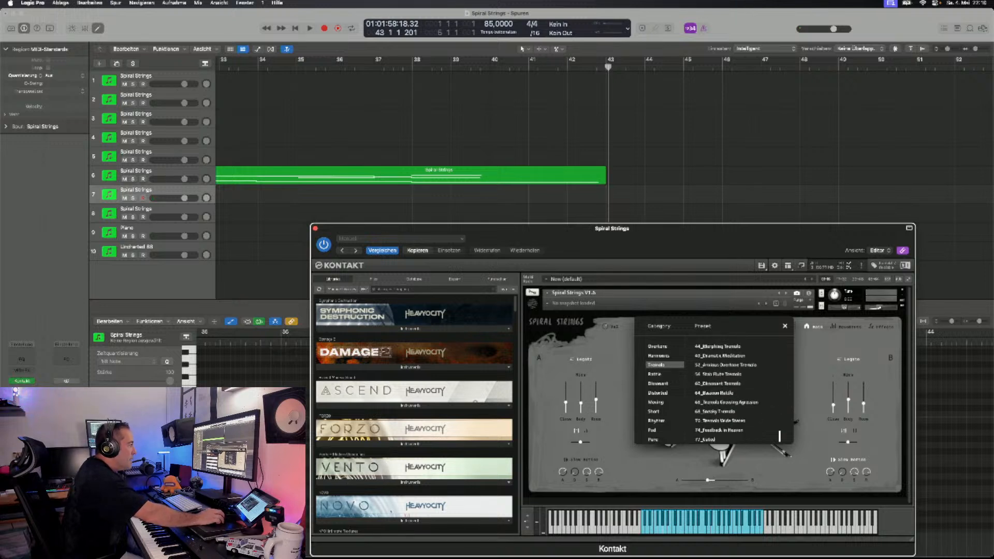
left_click(732, 431)
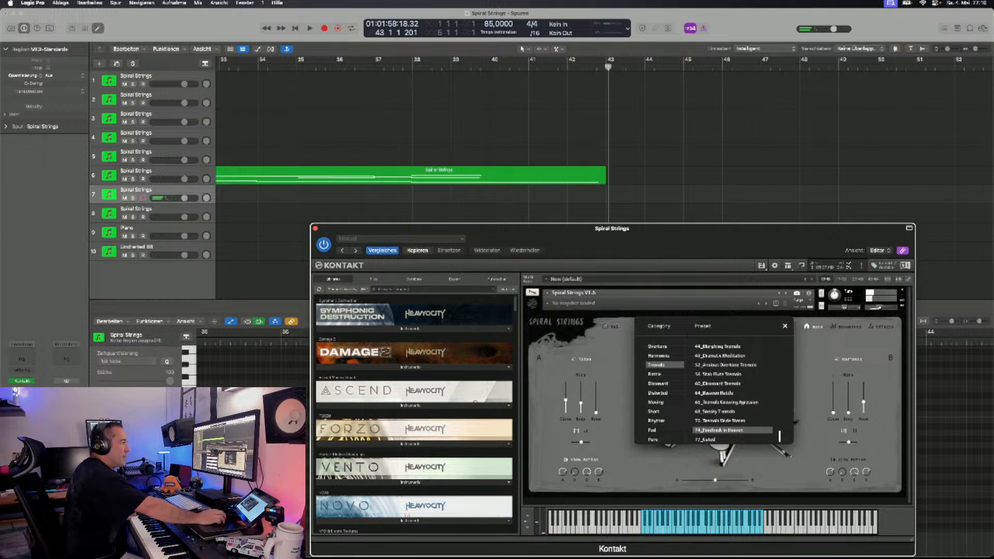
left_click(719, 384)
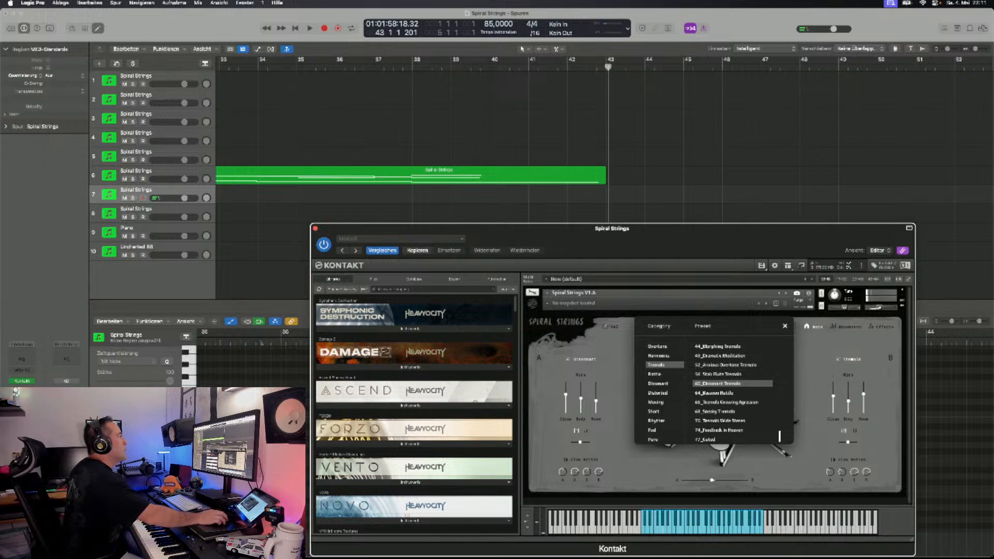
key("r")
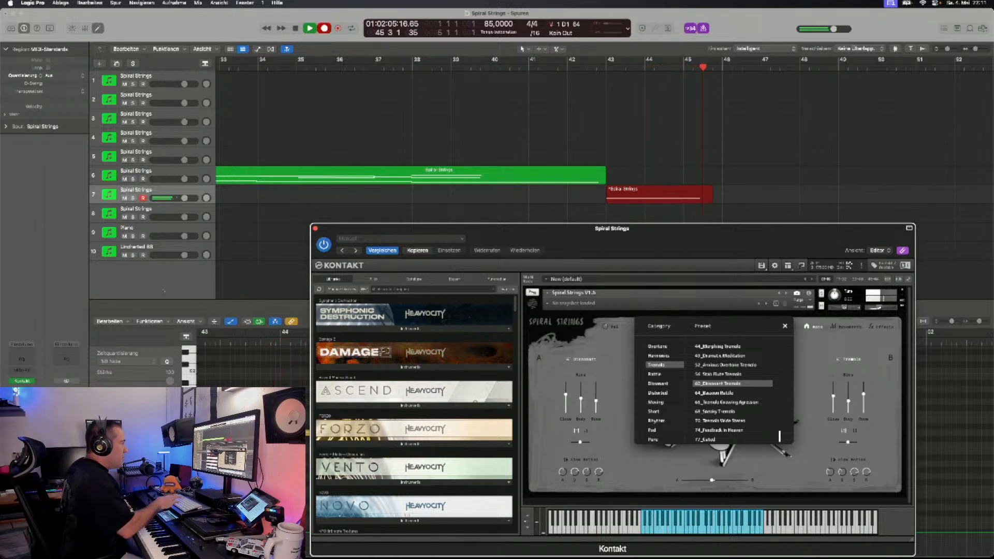
key("space")
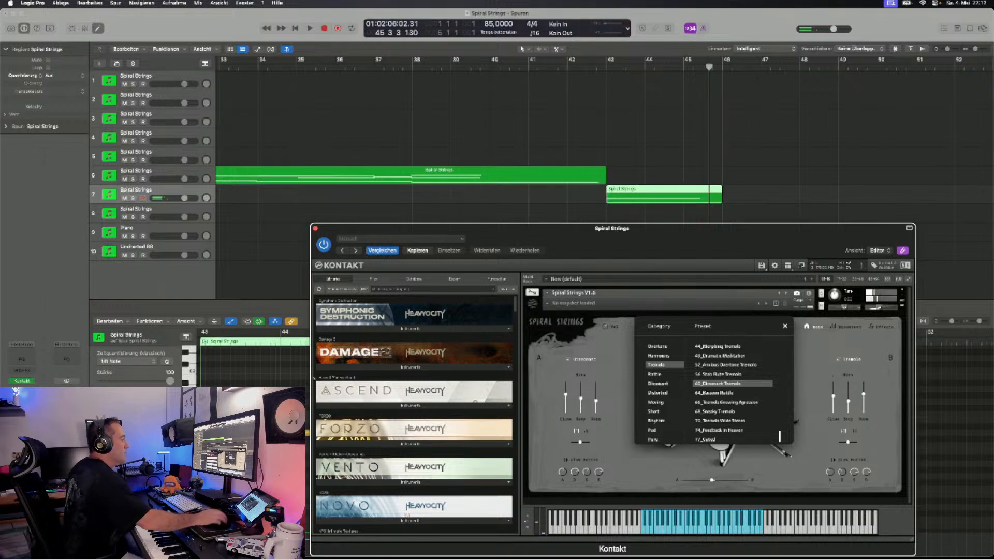
left_click(188, 296)
key("Delete")
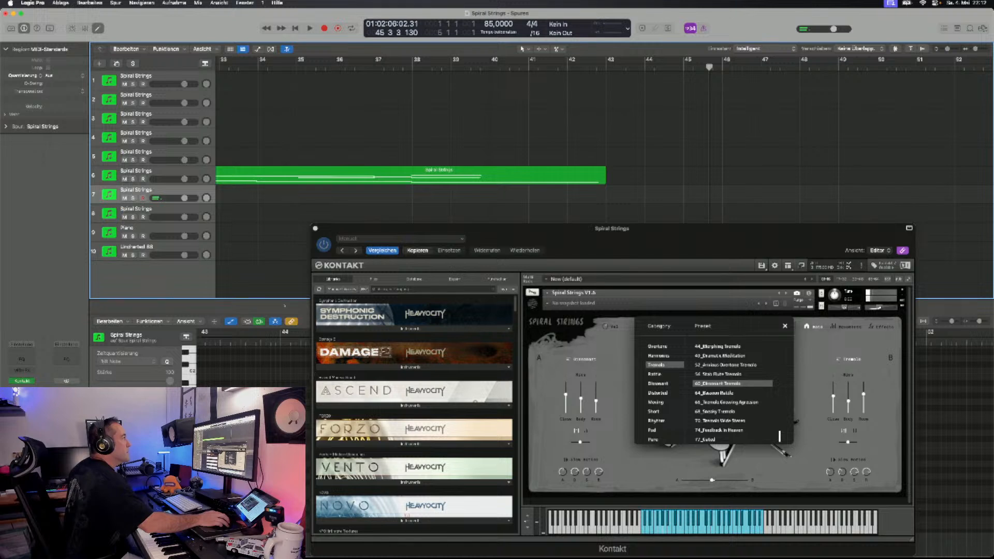
- Record a 60_Dissonant Tremolo take on the seventh Spiral Strings track from bar 43 to about bar 52
key("space")
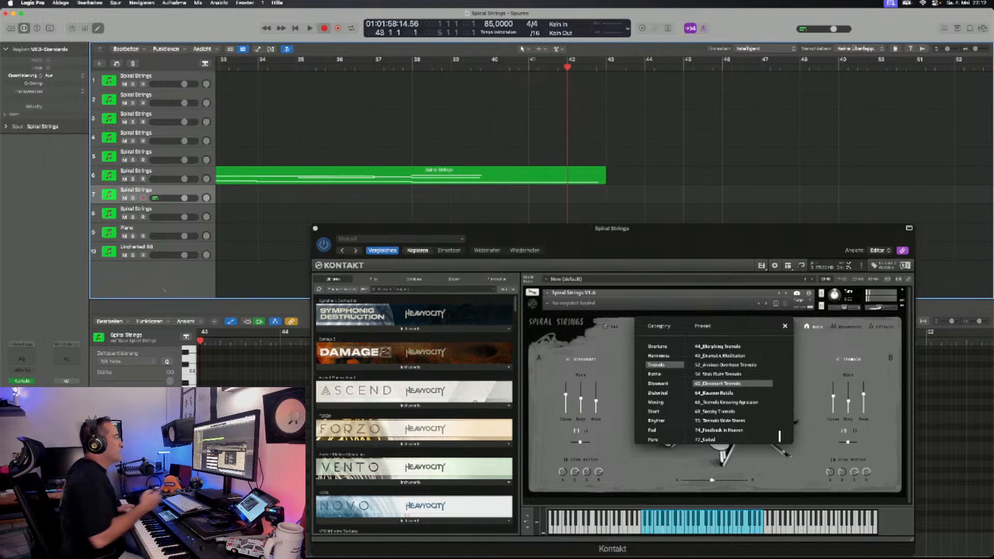
key("r")
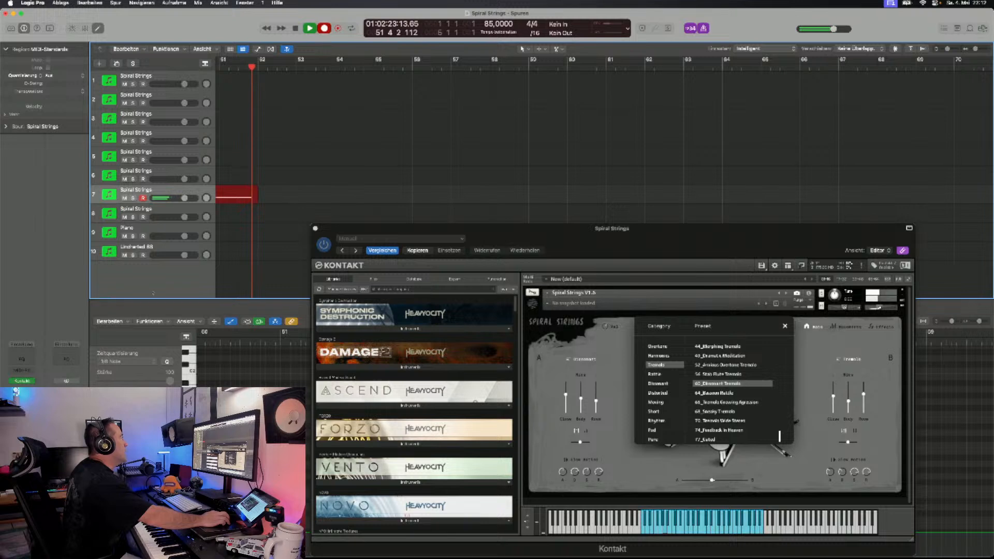
key("space")
scroll(518, 140, "left", 8)
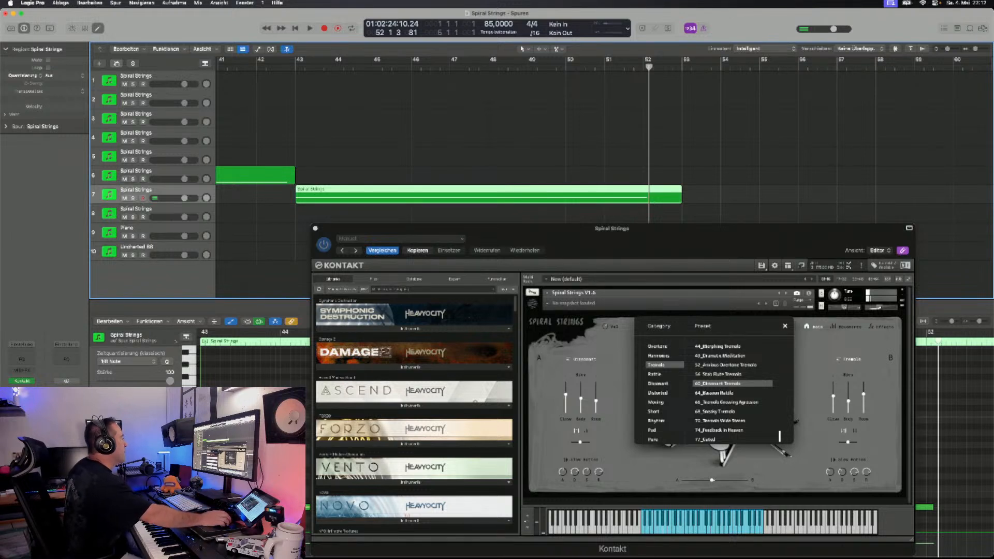
- Duplicate the seventh Spiral Strings track with its settings and return the playhead to bar 43
key("super+d")
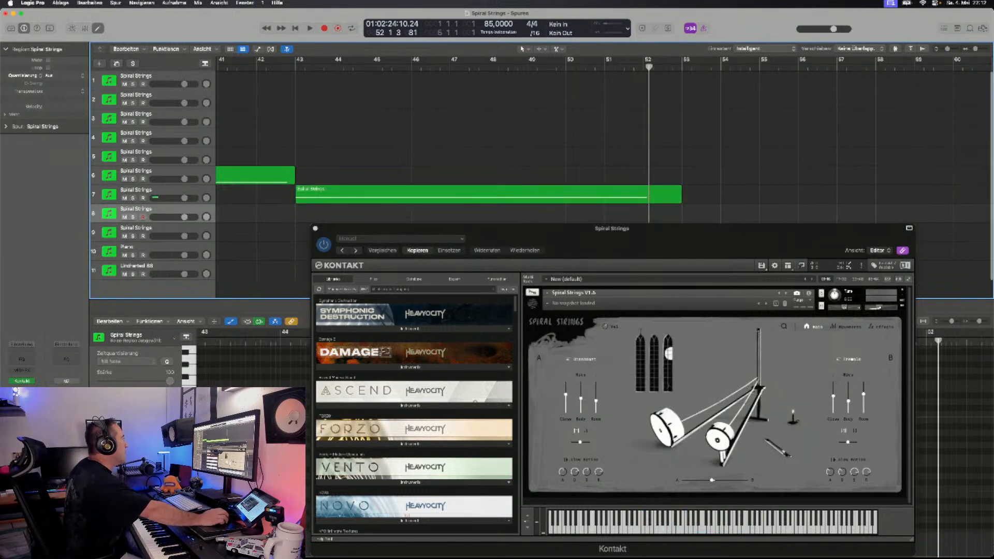
left_click(61, 3)
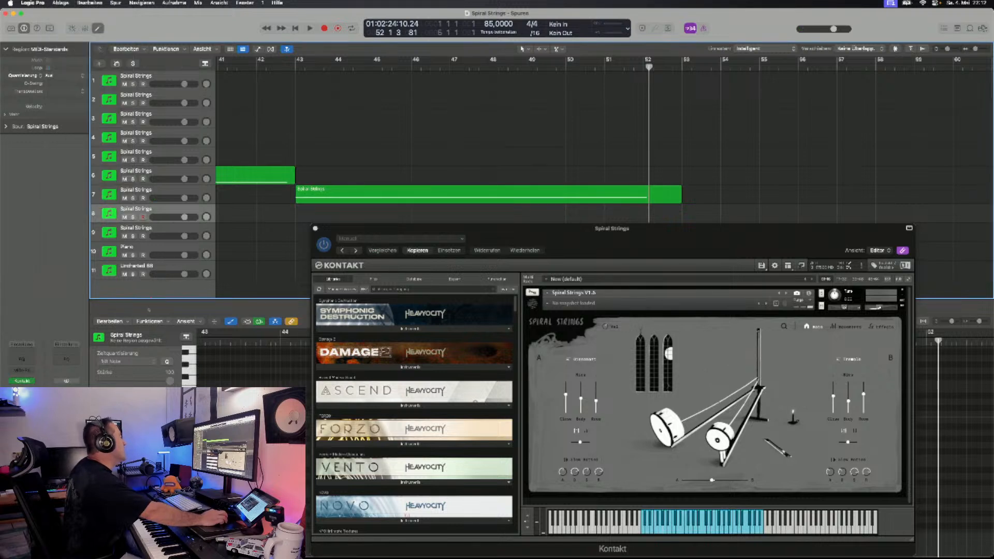
key("Return")
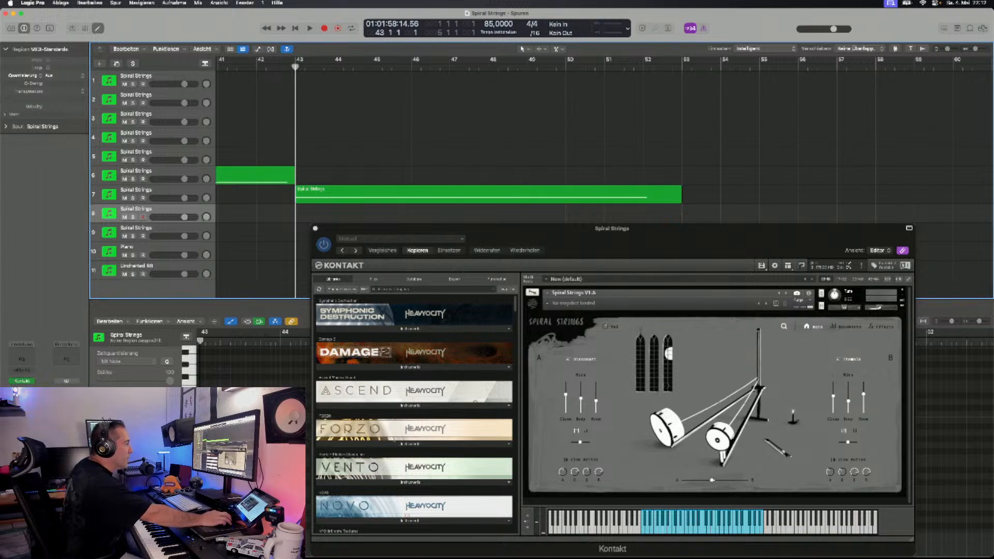
- Filter the presets by the Pure category only, load 104_Pure Tremolo and close the preset browser
left_click(784, 326)
left_click(664, 439)
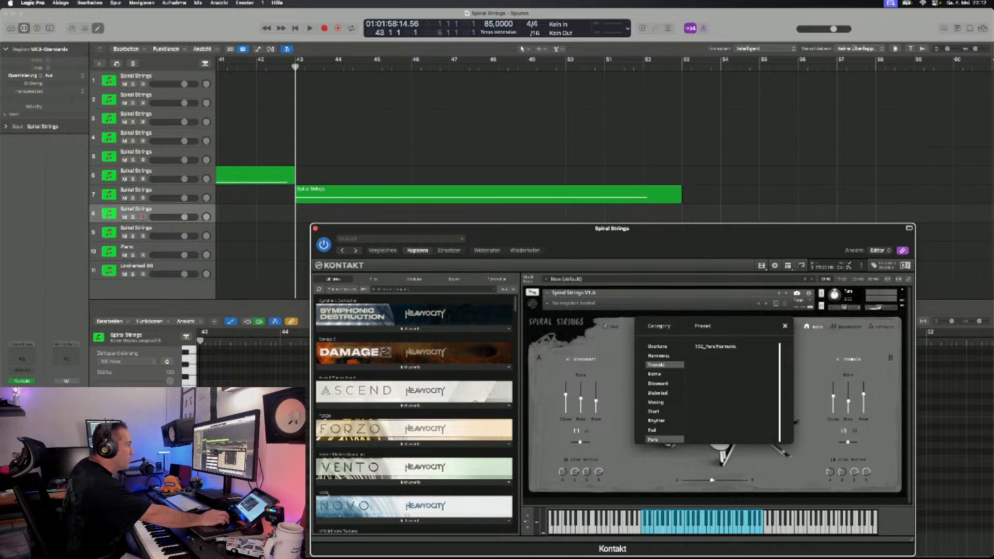
left_click(656, 365)
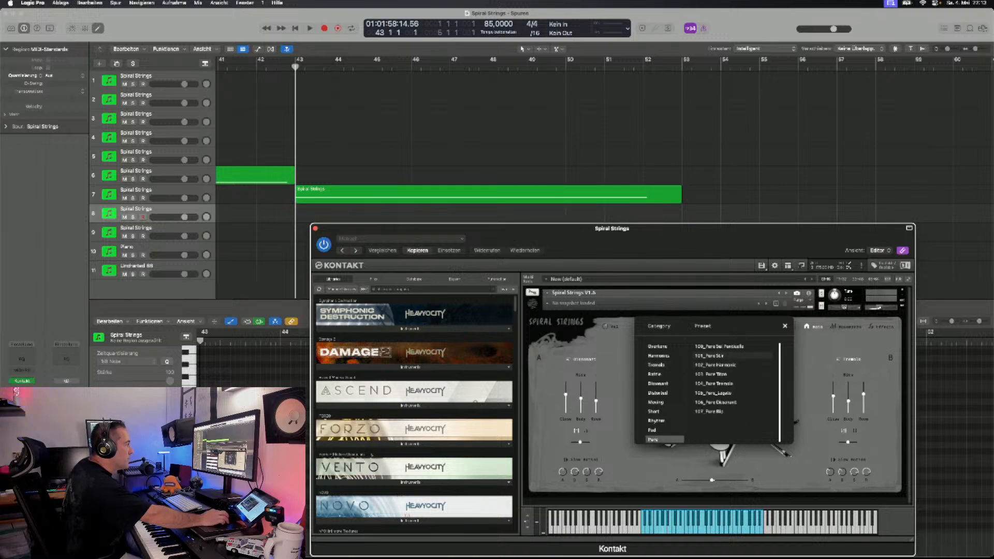
left_click(733, 383)
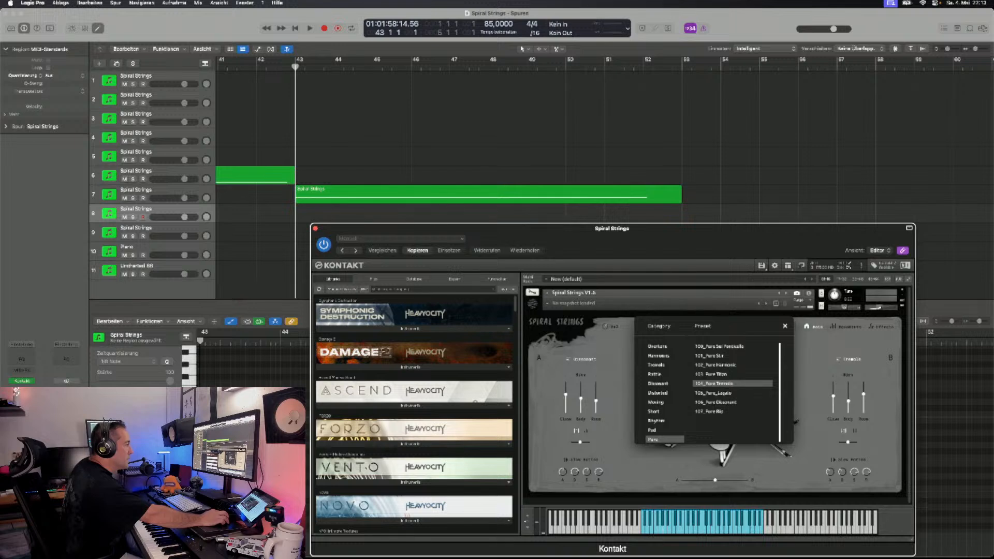
left_click(785, 327)
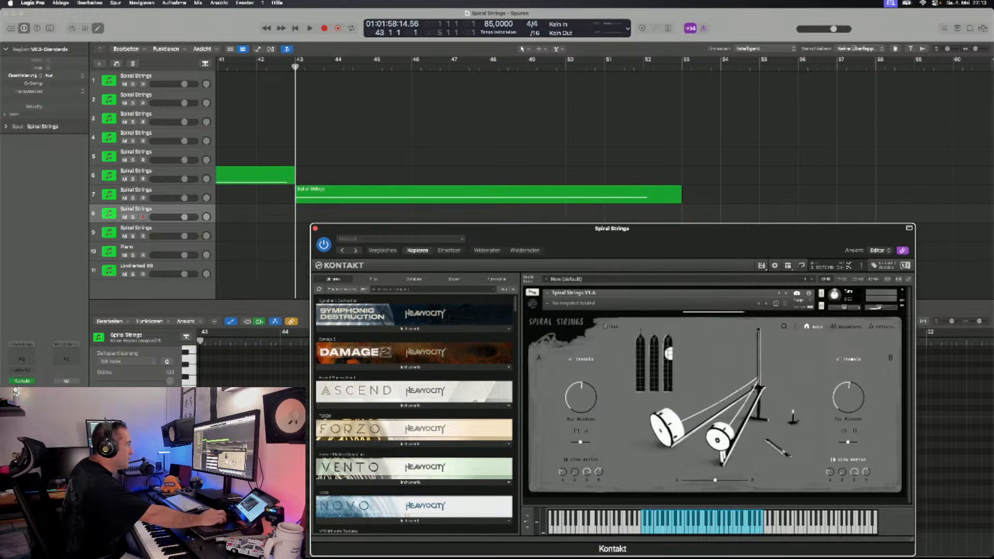
- Show the individual mic faders for layers A and B, with Close raised and Body and Room fully down
left_click(577, 430)
mouse_move(580, 396)
left_mouse_down()
mouse_move(580, 412)
mouse_move(596, 413)
mouse_move(565, 389)
left_mouse_up()
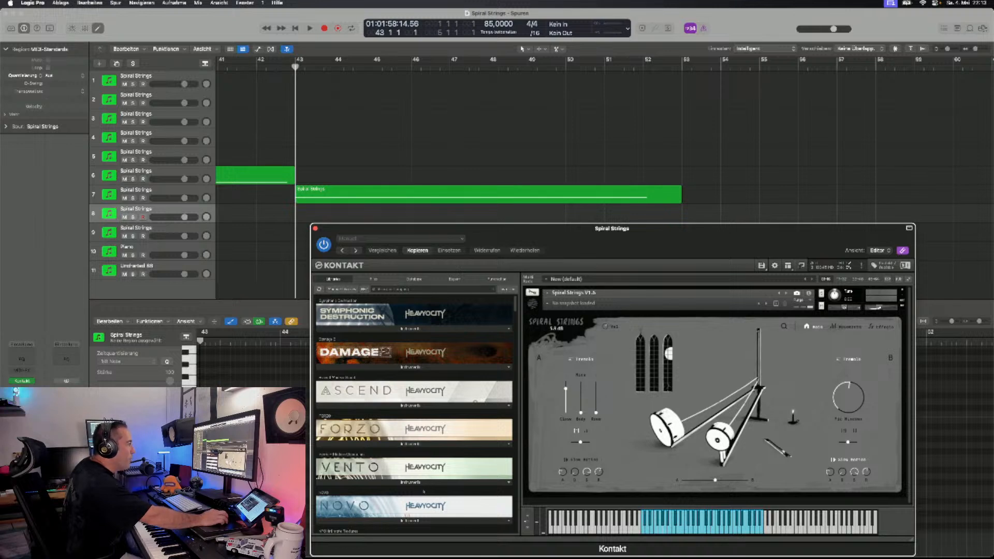
left_click(844, 431)
left_click_drag(833, 402, 863, 413)
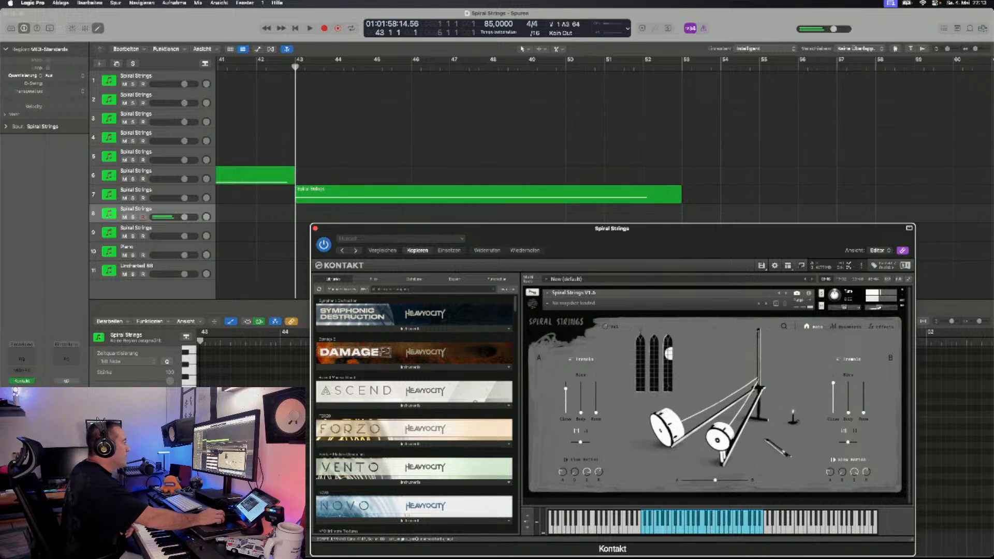
left_click(577, 431)
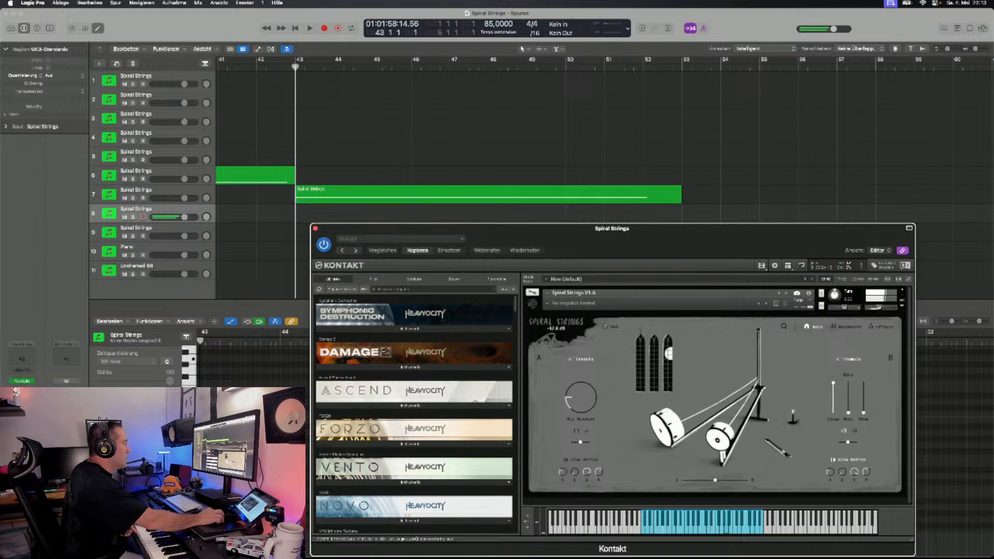
left_click(576, 430)
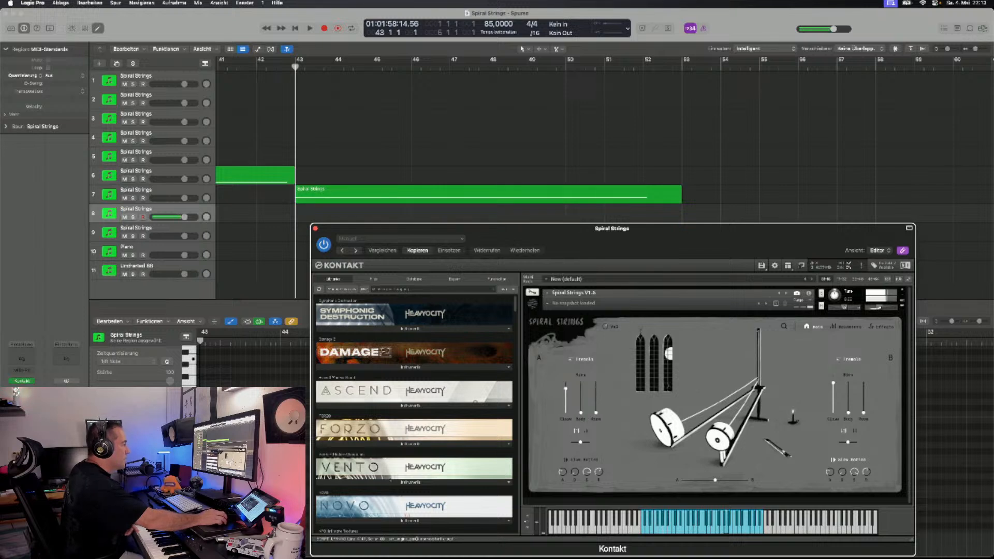
- Record a Pure Tremolo part on the eighth track from bar 45 to about bar 53 and lower its track volume
key("r")
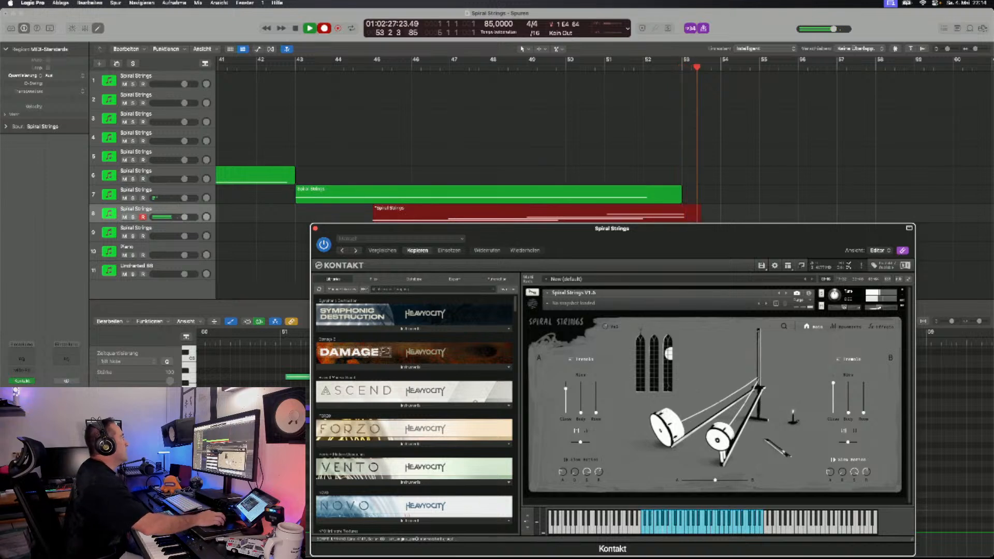
key("space")
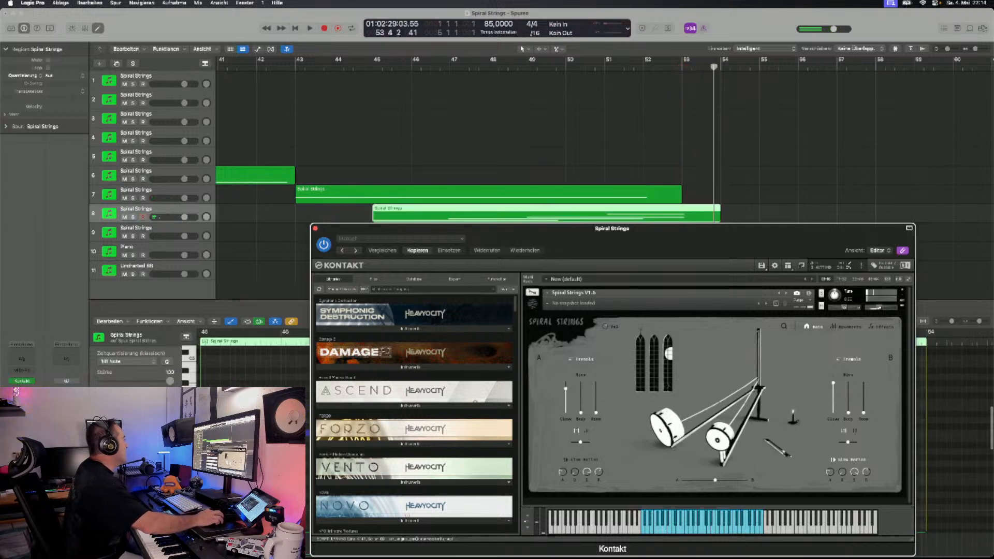
left_click_drag(171, 217, 167, 217)
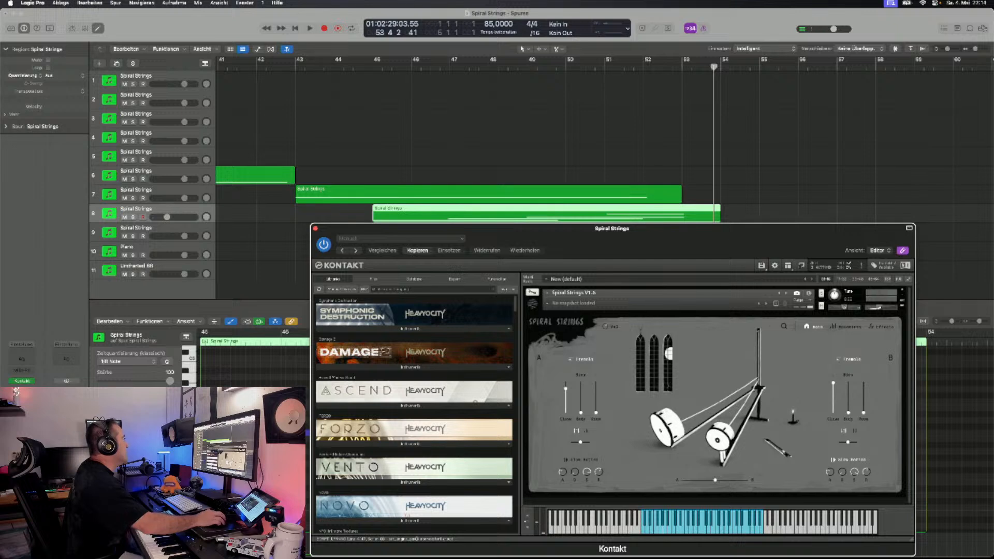
- Play back the two layered tremolo recordings from just before bar 43 to about bar 52
key("0")
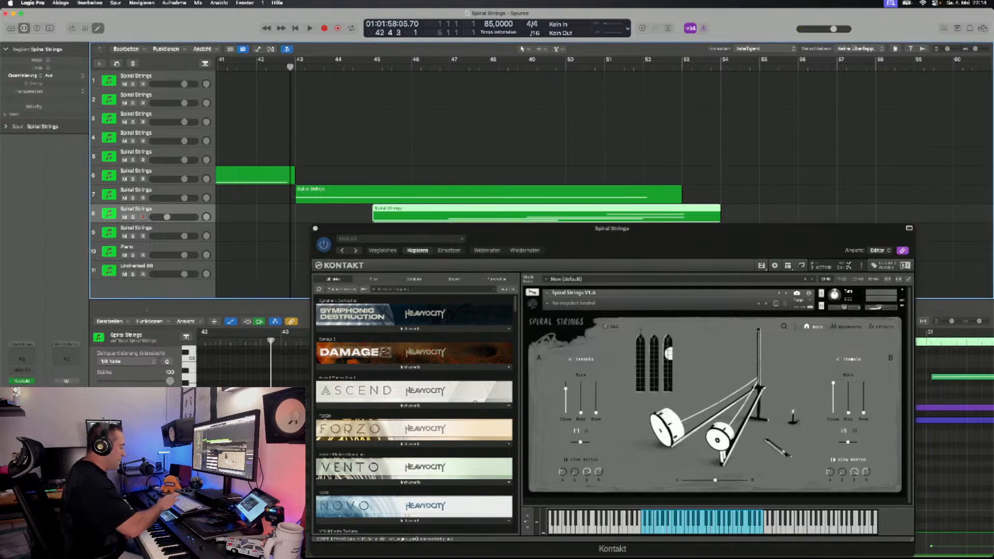
key("space")
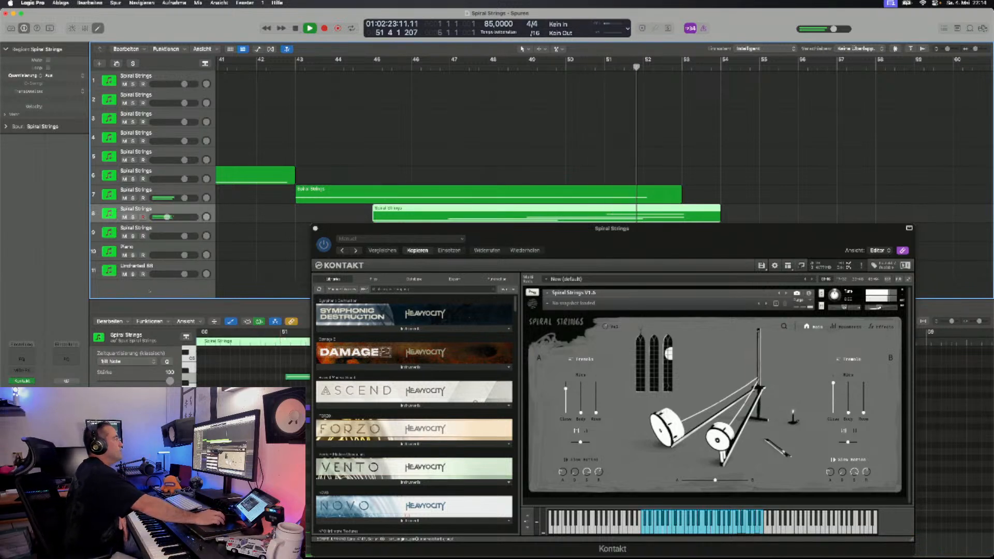
key("space")
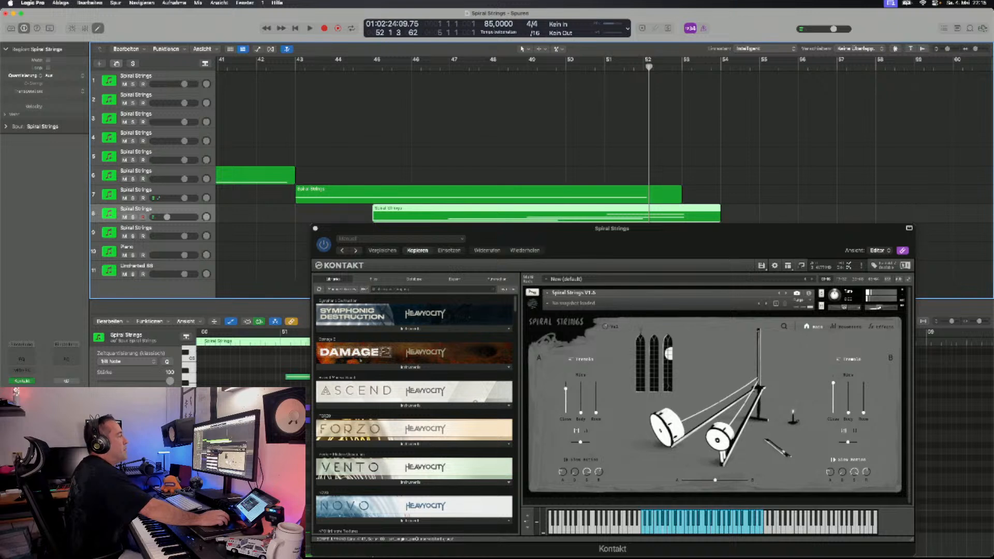
- Duplicate the eighth Spiral Strings track, filter the presets by Distorted only and audition preset 41 on the copy
key("super+d")
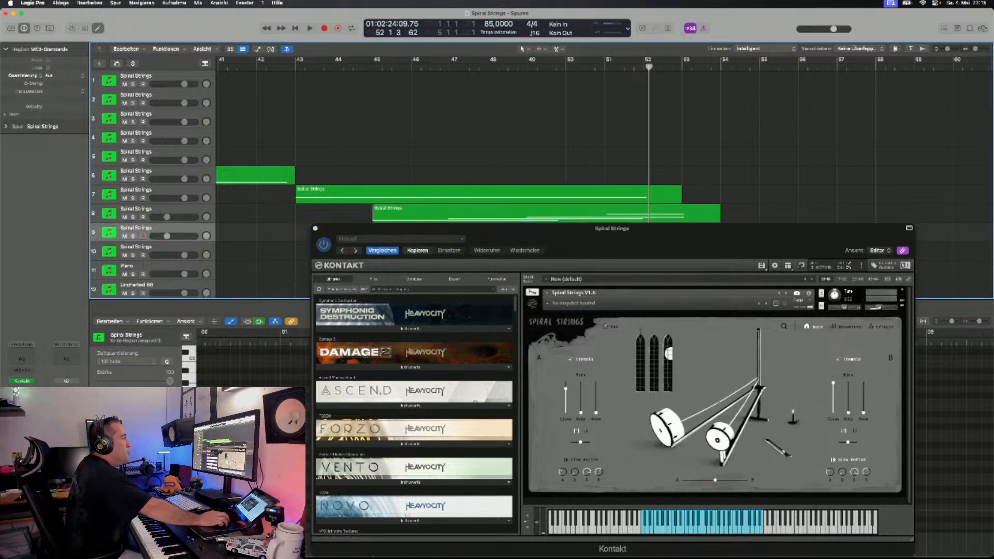
left_click_drag(612, 229, 642, 127)
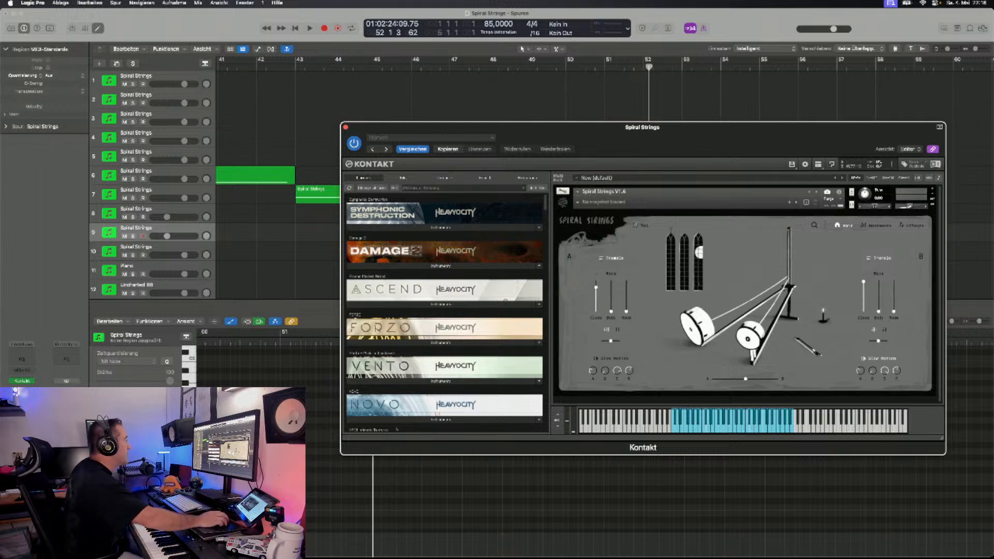
left_click(815, 225)
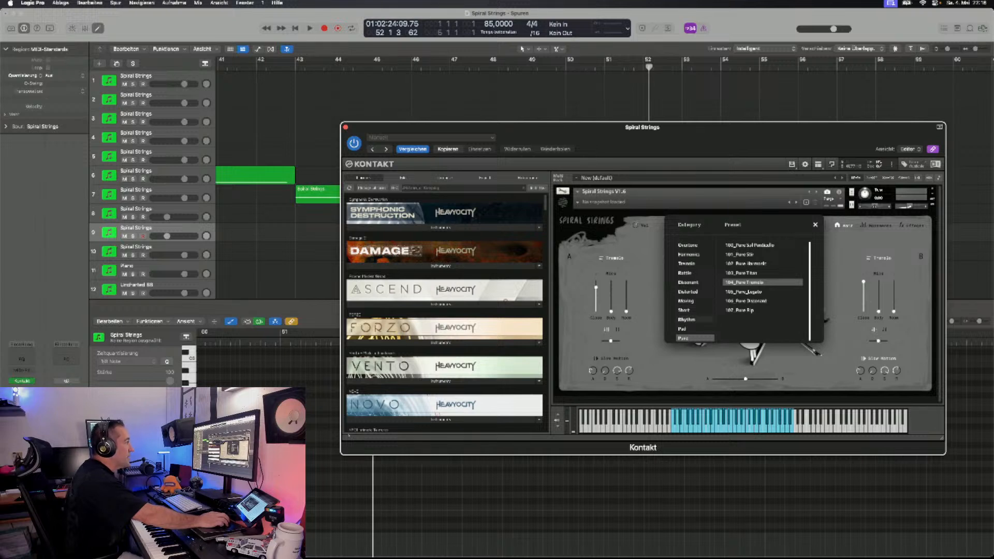
left_click(695, 319)
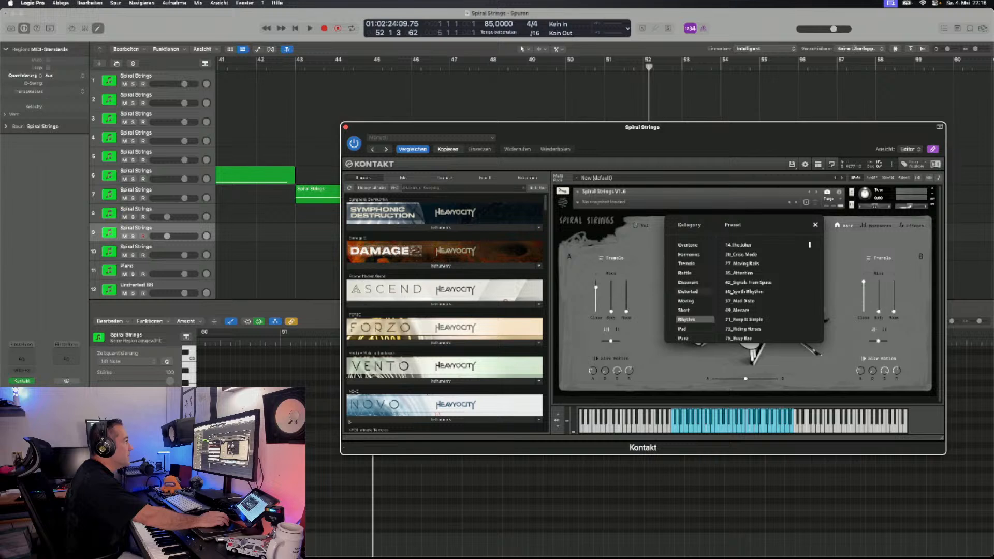
left_click(694, 292)
left_click(694, 319)
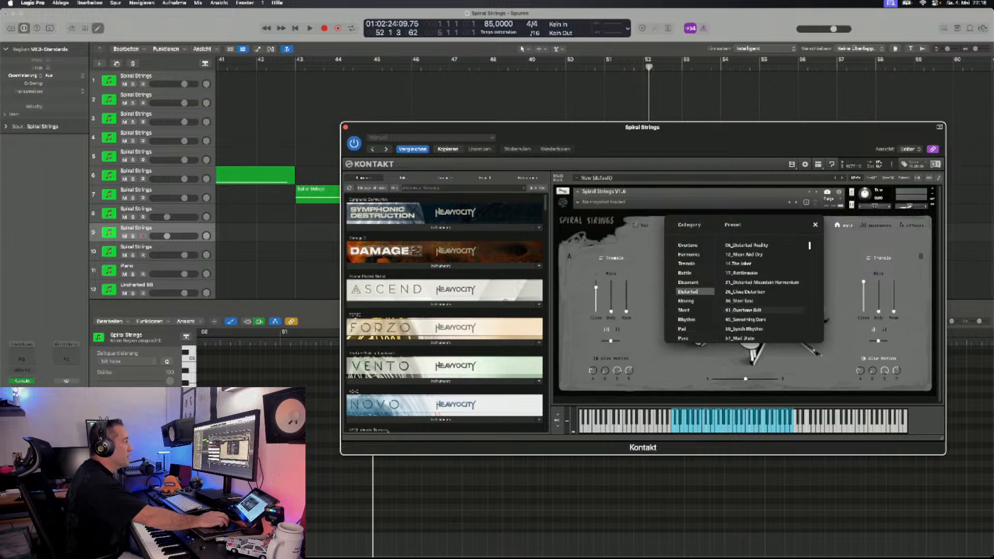
left_click(751, 311)
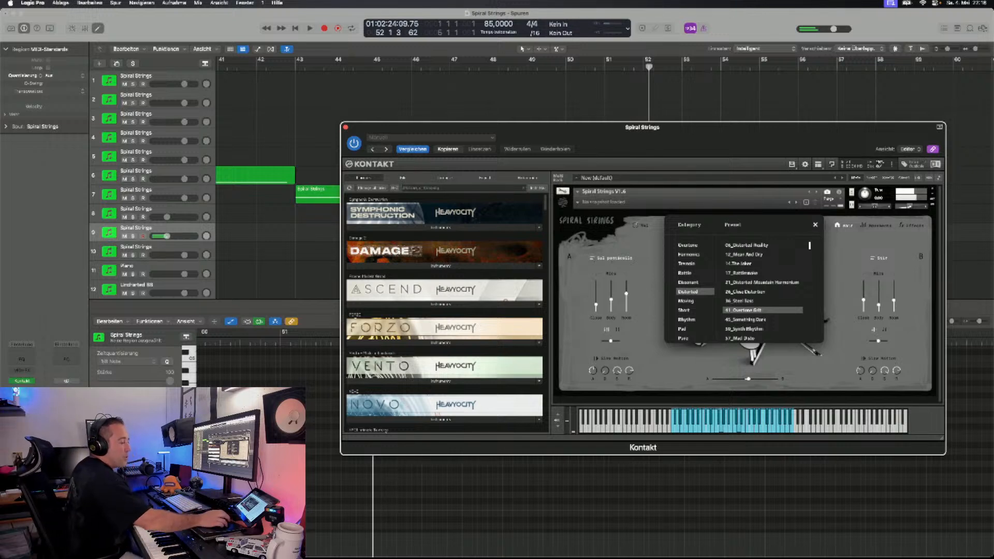
mouse_move(378, 531)
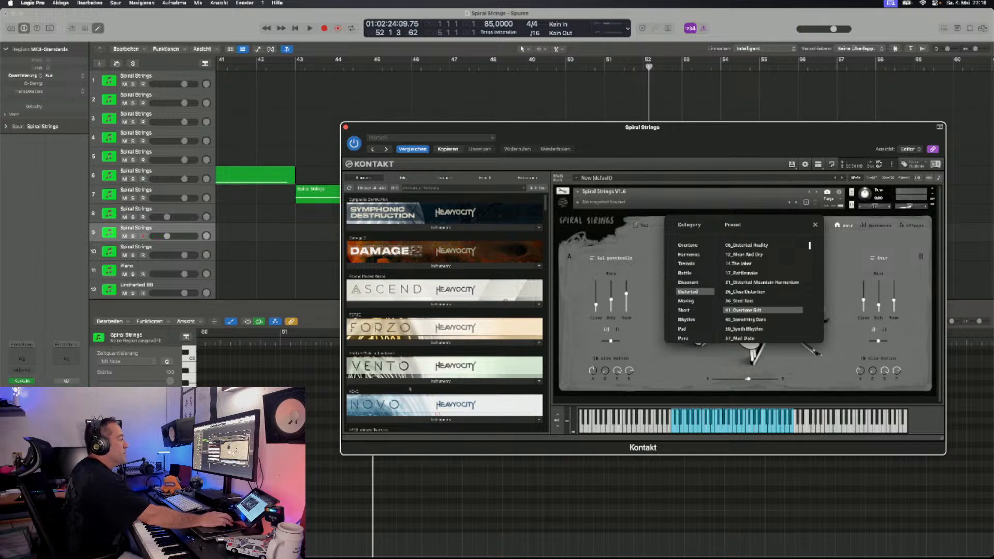
left_click(815, 225)
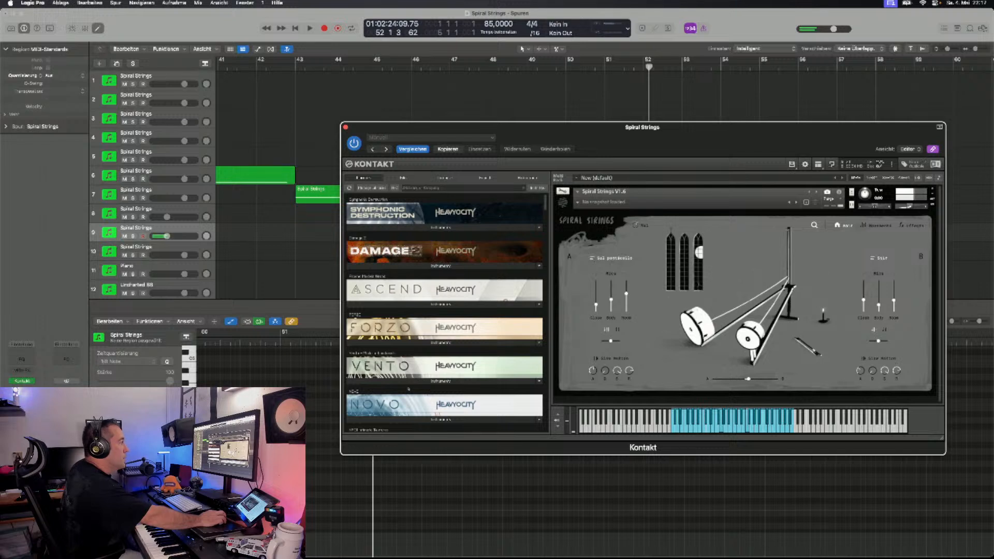
- Load preset 21_Distorted Mountain Harmonium on the ninth track and raise the track's volume while auditioning it
left_click(815, 226)
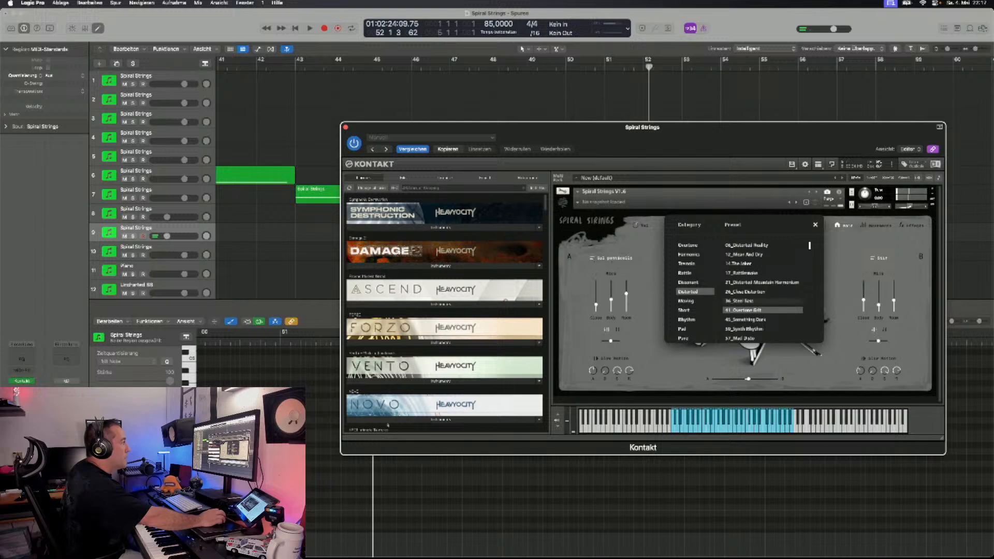
left_click(762, 283)
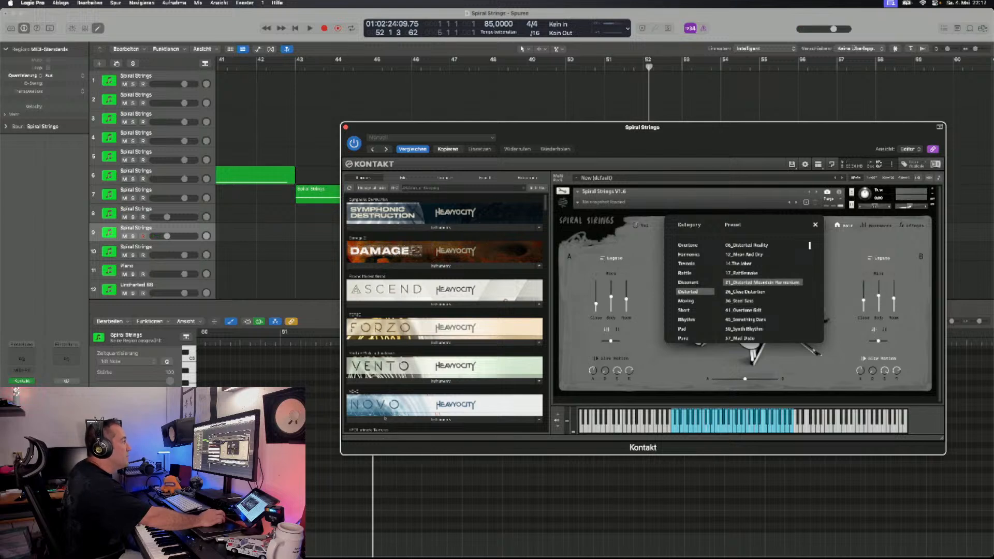
left_click(815, 225)
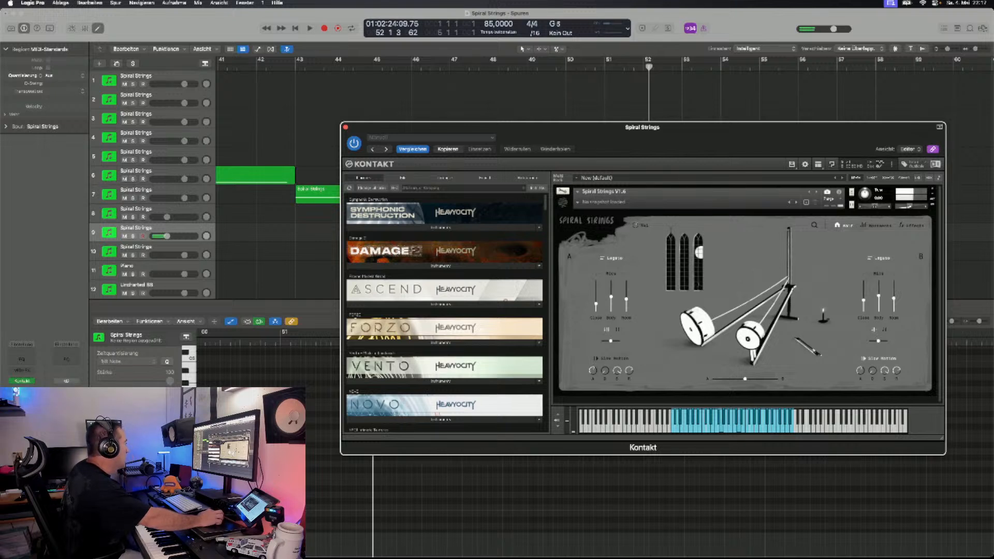
left_click_drag(169, 236, 179, 236)
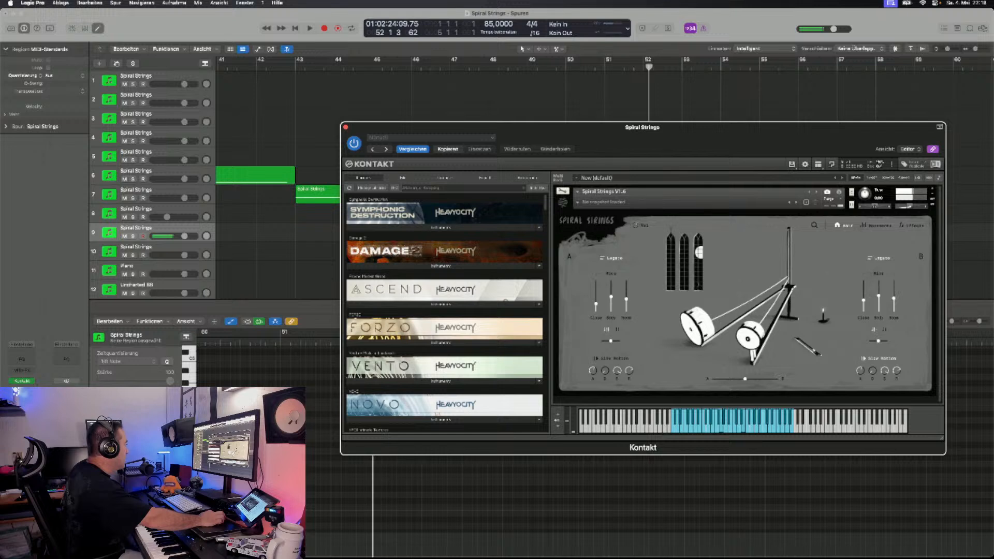
left_click(279, 238)
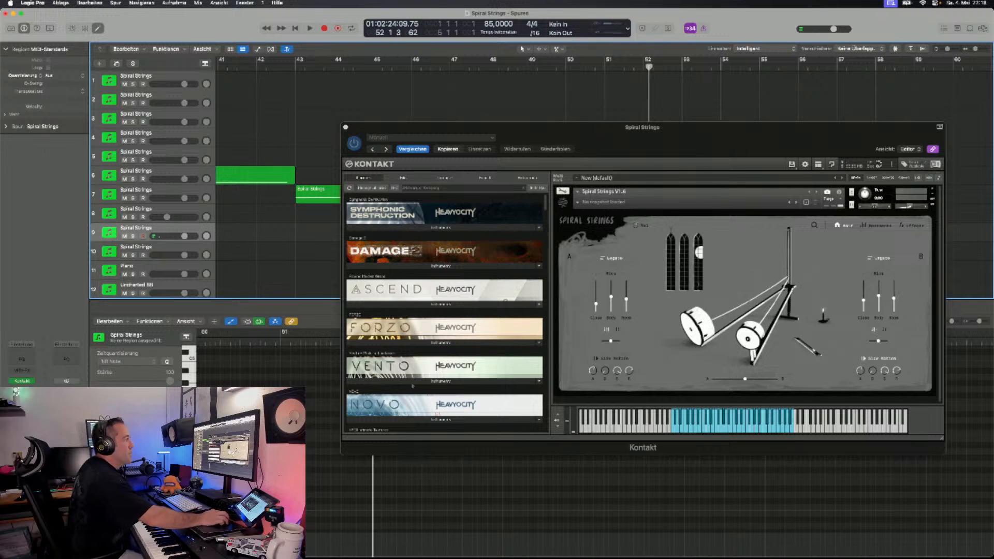
- Check the loaded preset in the preset browser and open its Movements page
left_click(815, 225)
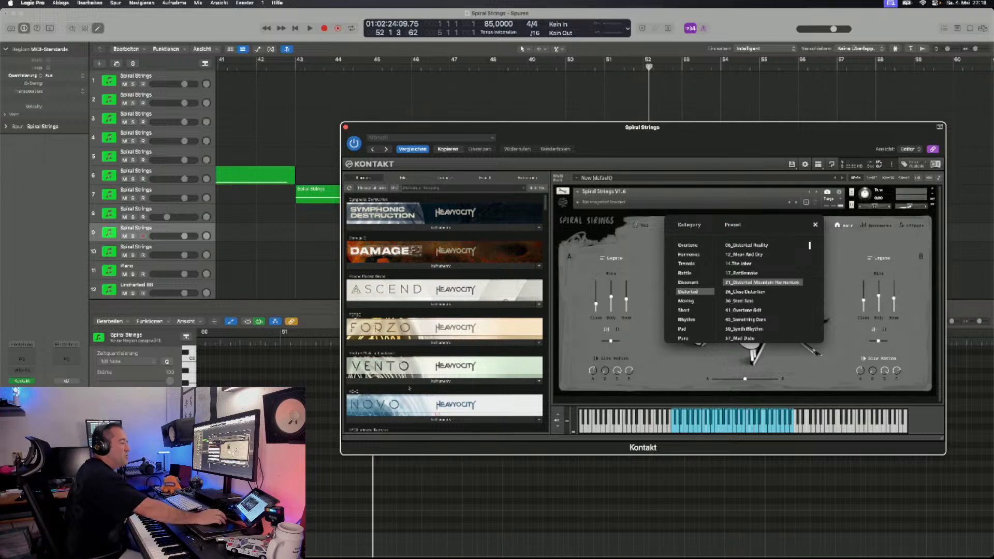
left_click(815, 224)
left_click(876, 225)
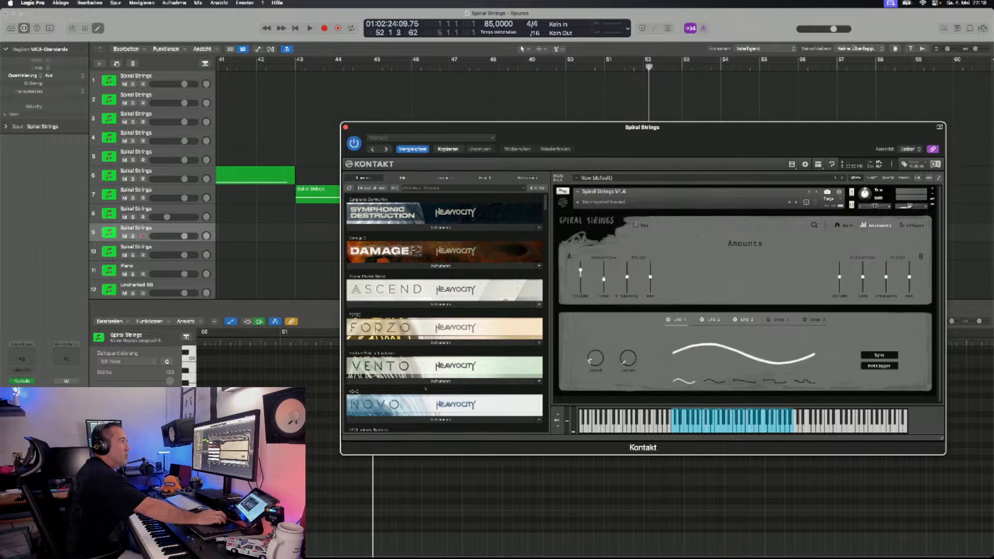
- Look through the Main, Movements and Effects pages and inspect the movement assignments of channel A's filter frequency
left_click(844, 225)
left_click(875, 225)
left_click(912, 226)
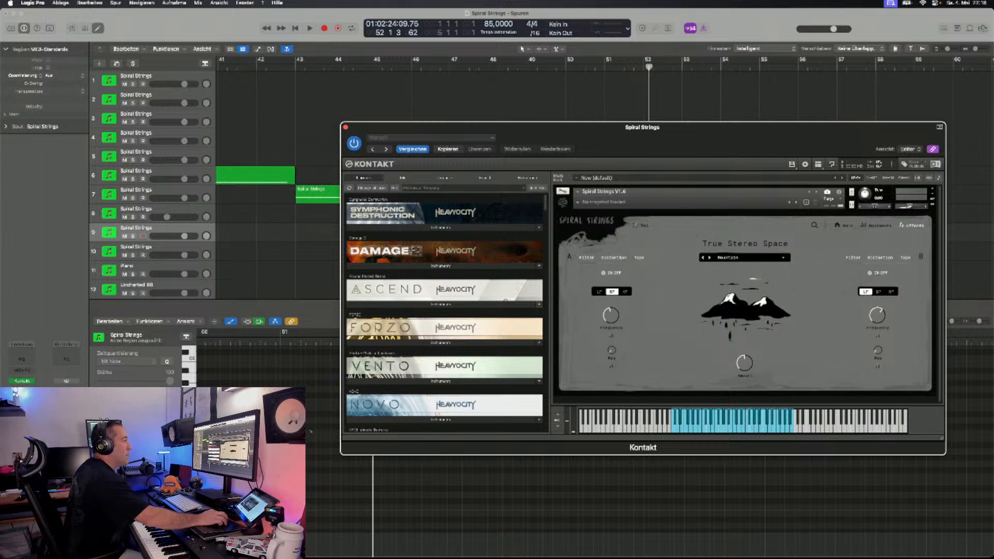
left_click(611, 336)
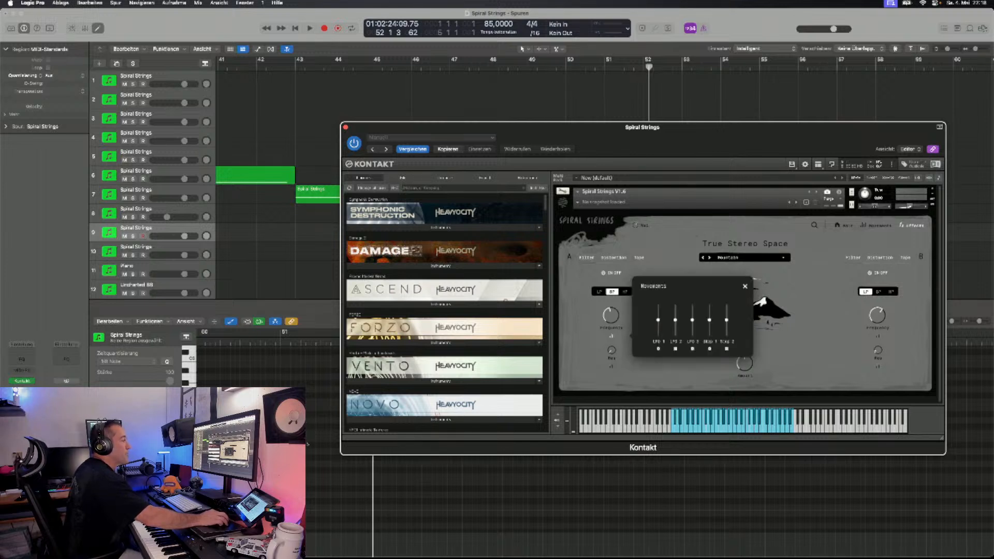
left_click(745, 286)
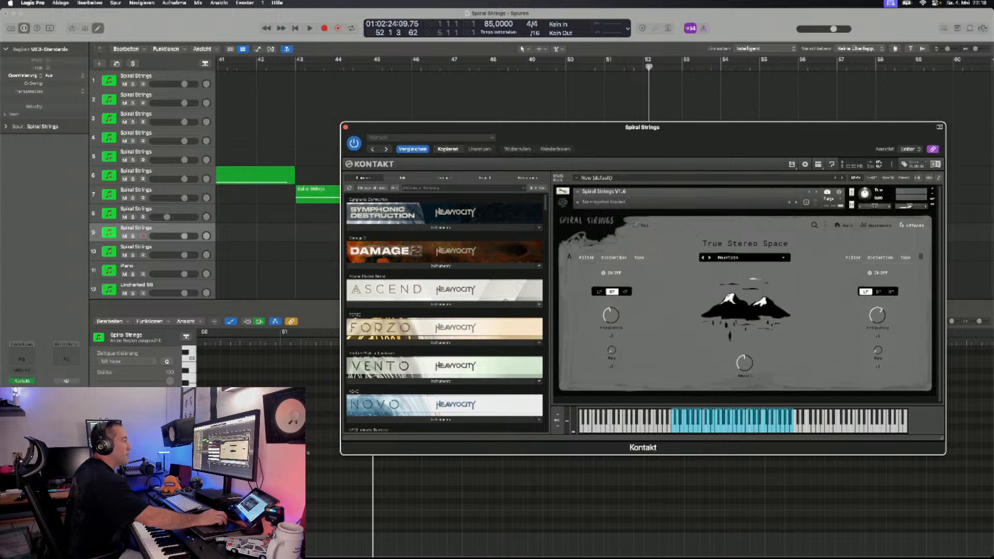
left_click(612, 336)
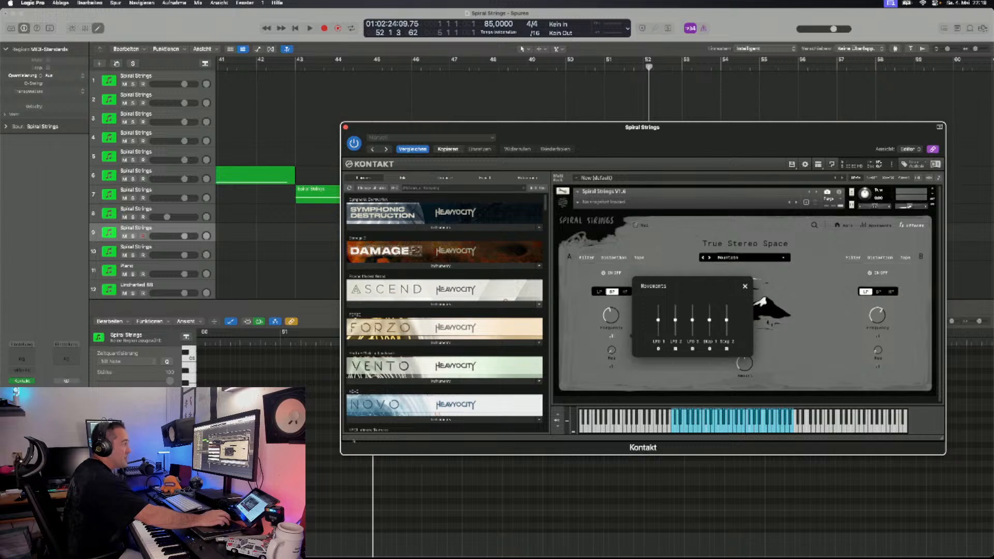
left_click(745, 286)
- View channel A's Distortion and Tape effects and return to its Filter settings
left_click(613, 258)
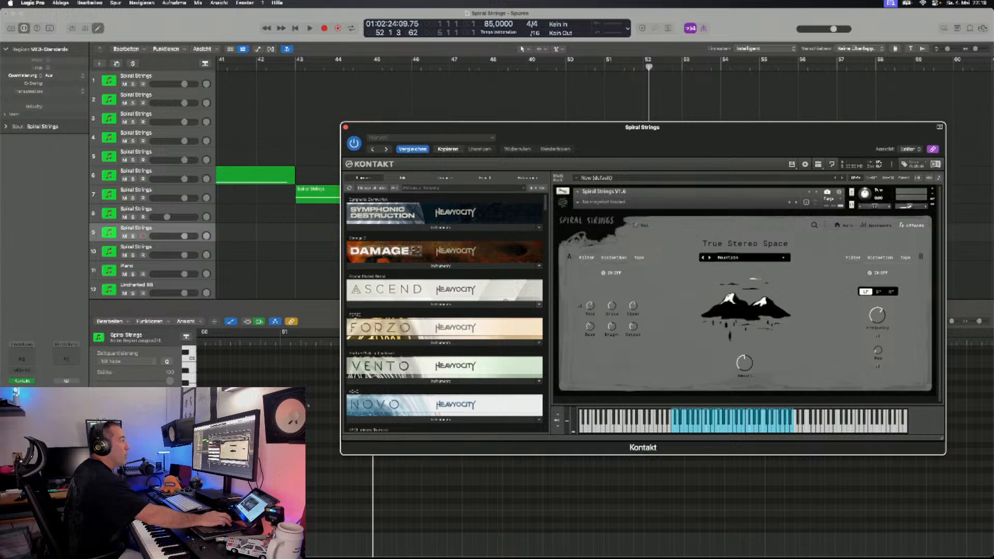
left_click(639, 258)
left_click(586, 258)
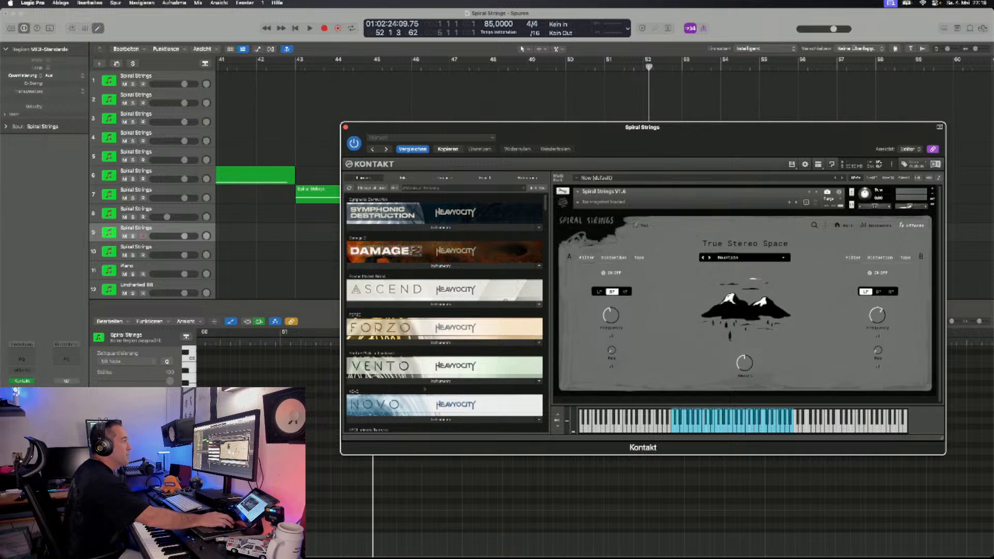
- Raise channel A's Close mic level on the Main page and review its Distortion, Tape and Filter effects while playing
left_click(844, 226)
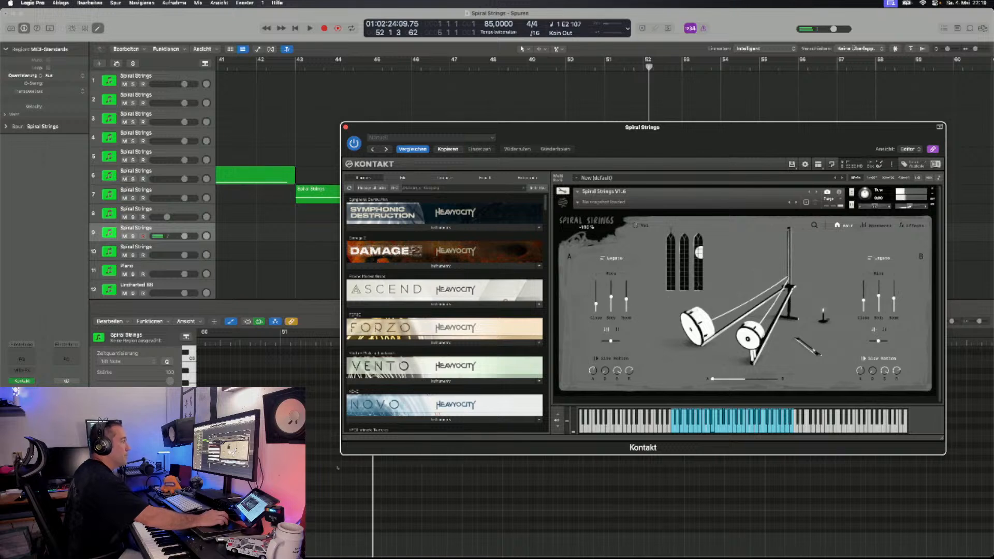
left_click_drag(596, 304, 596, 293)
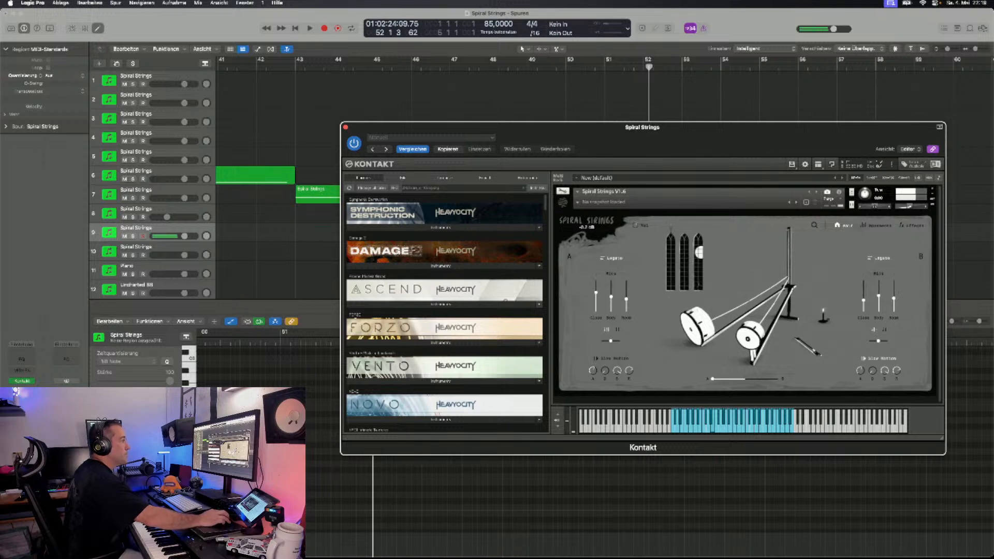
left_click(911, 226)
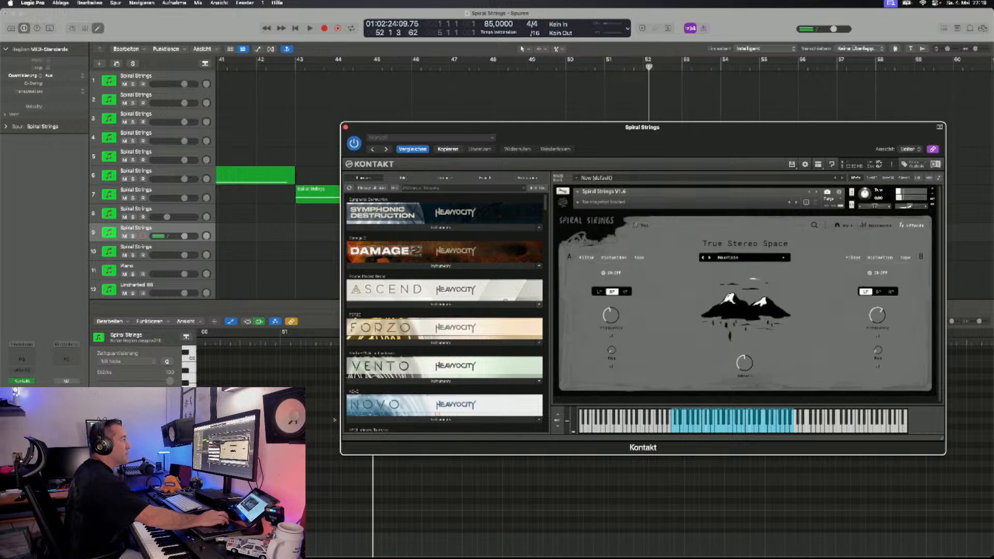
left_click(613, 258)
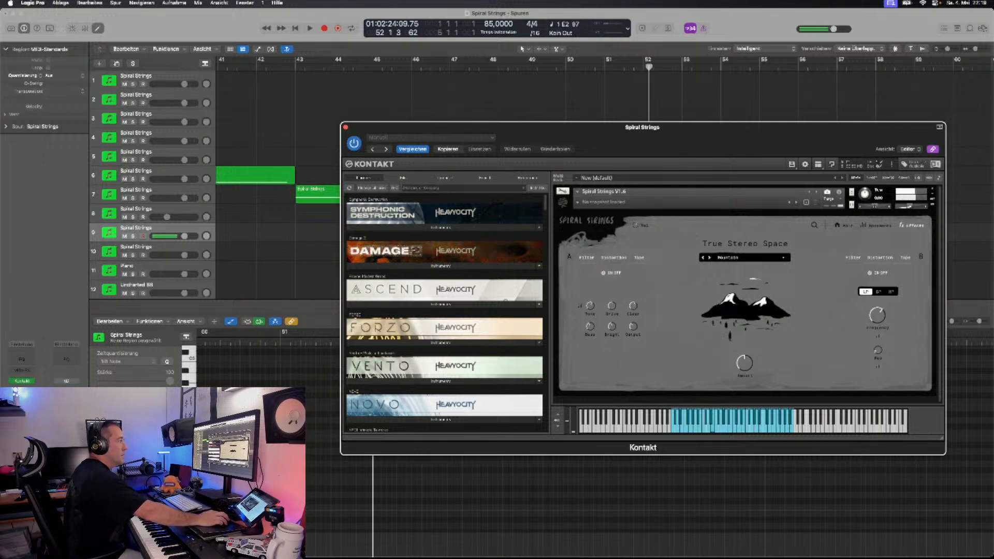
left_click(639, 258)
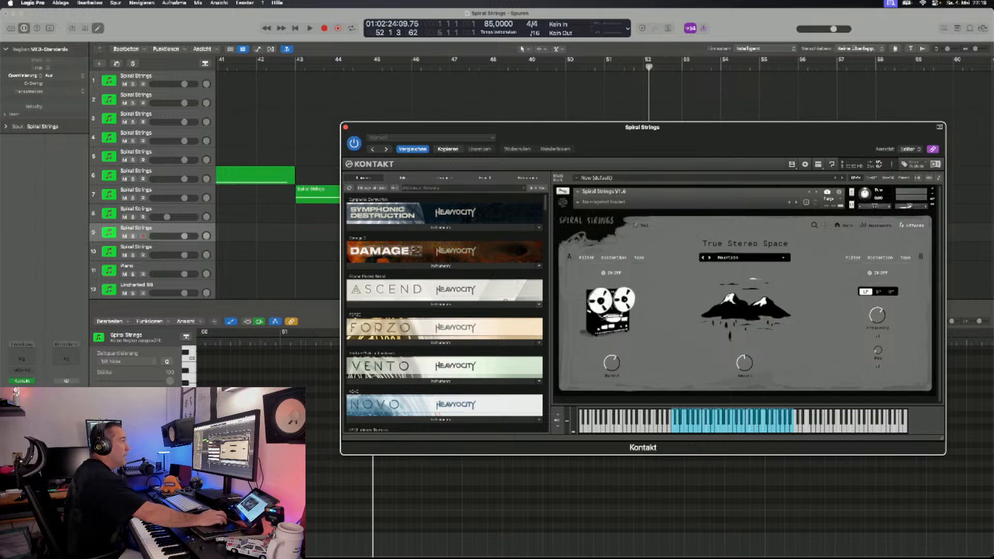
left_click(586, 258)
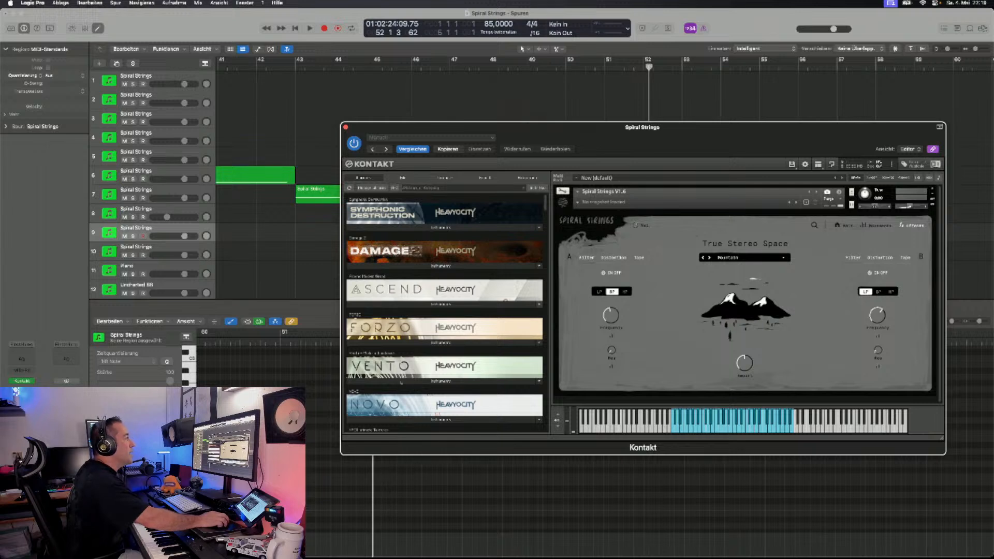
- Check the loaded preset, choose Mountain as the True Stereo Space and turn the reverb amount down to its minimum
left_click(814, 225)
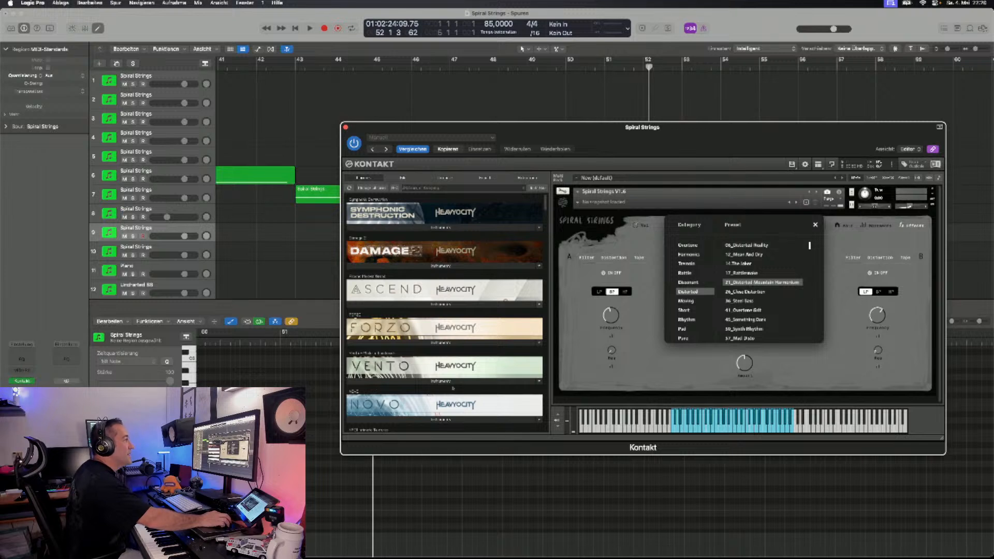
left_click(815, 225)
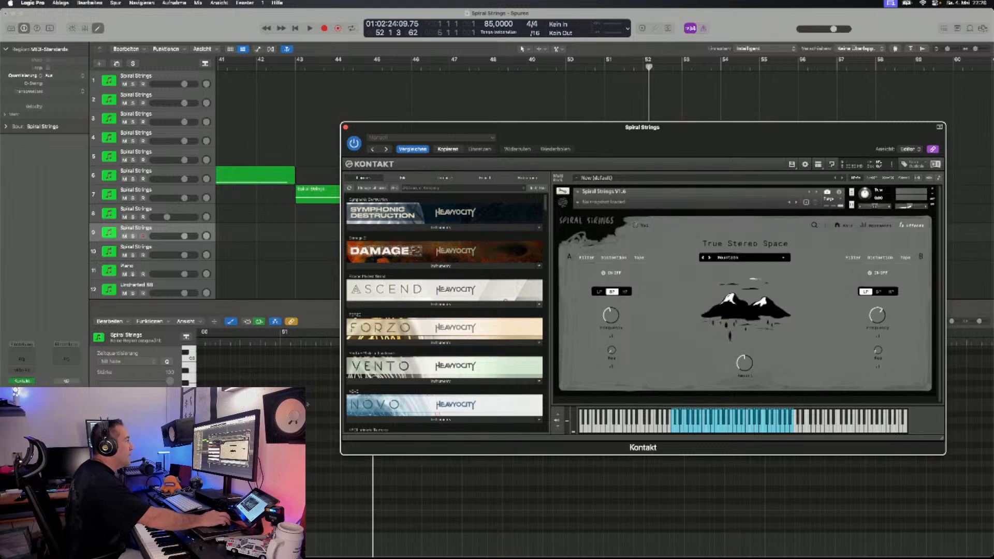
left_click(613, 257)
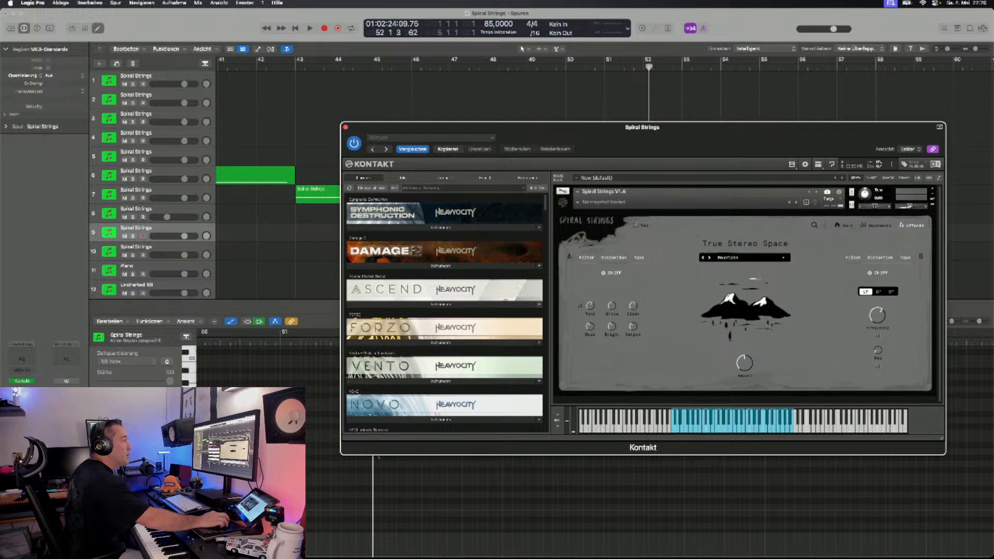
left_click_drag(744, 363, 745, 364)
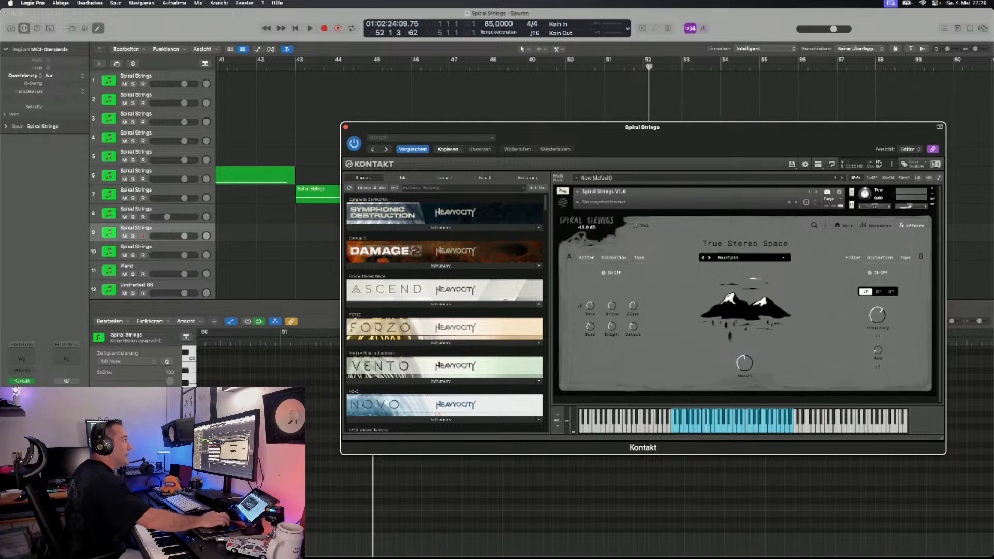
left_click(744, 257)
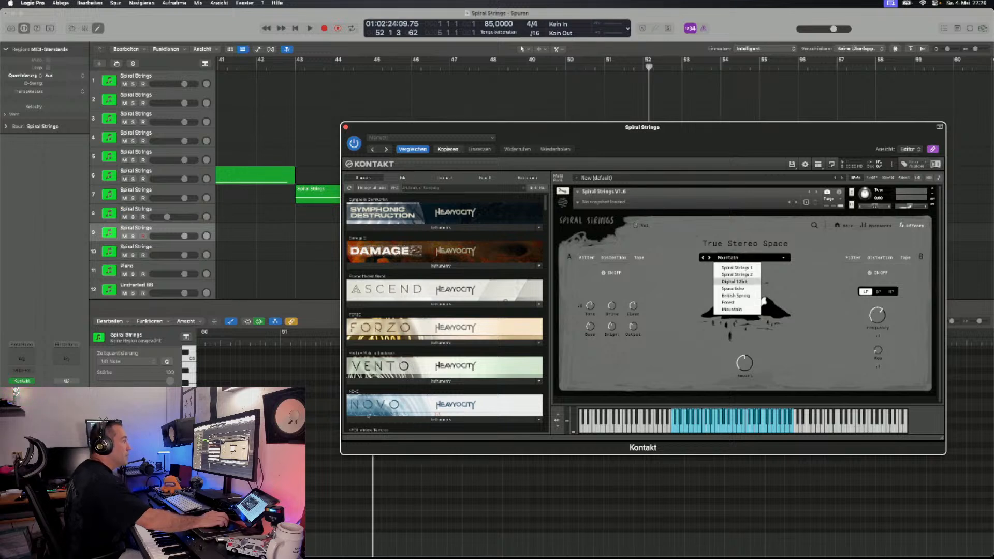
left_click(735, 309)
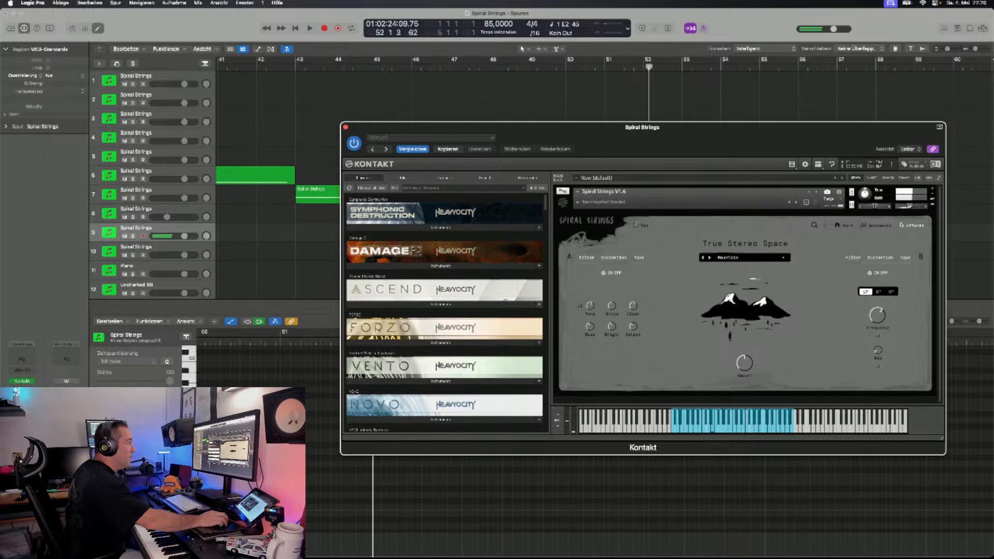
left_click_drag(745, 363, 745, 415)
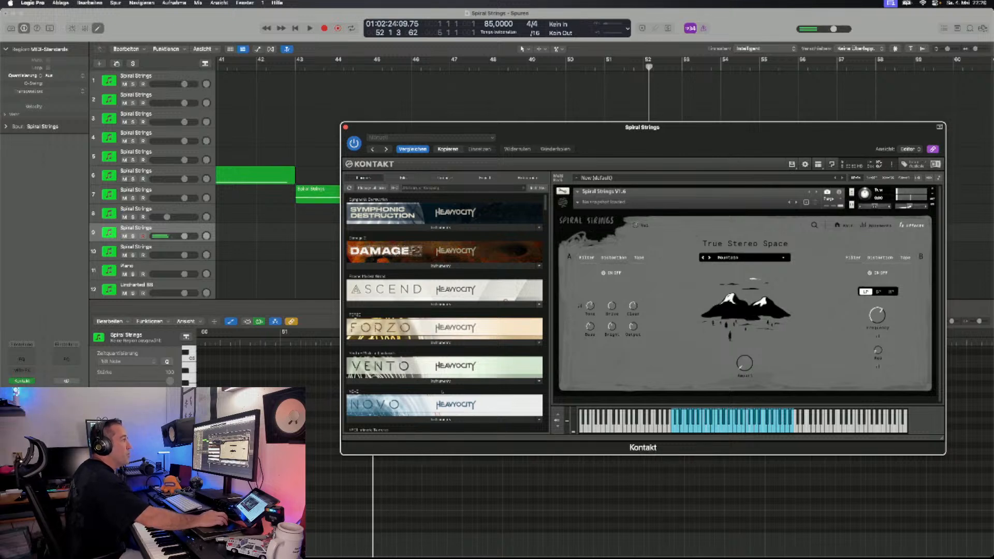
- Check LFO 3 on the Movements page, switch the preset category from Distorted to Overtone and load 01_Castle Of Clouds
left_click(876, 225)
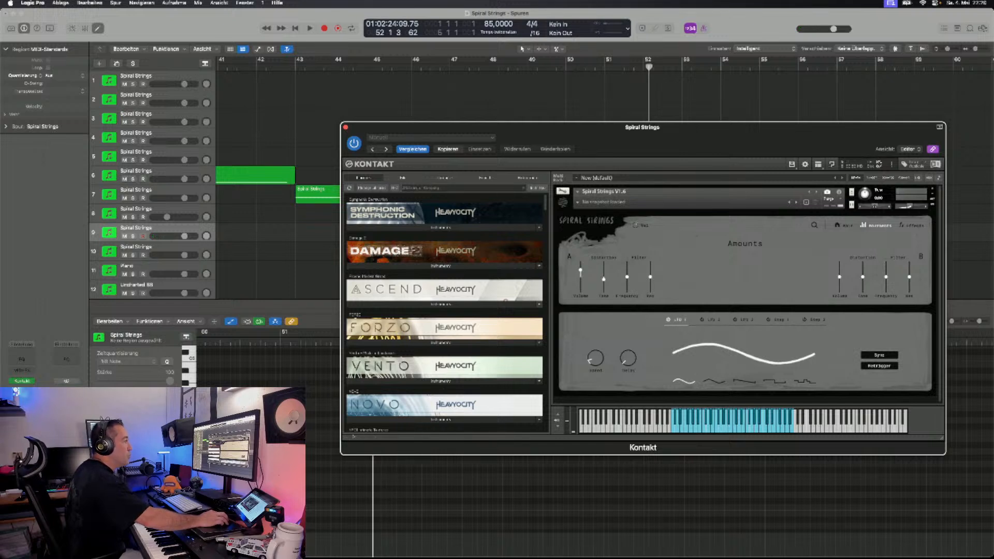
left_click(746, 319)
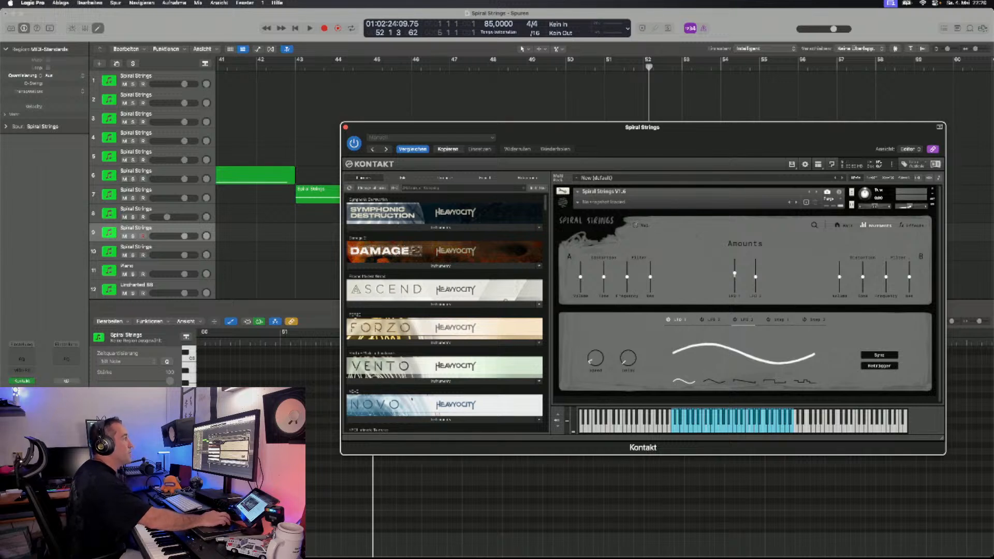
left_click(814, 225)
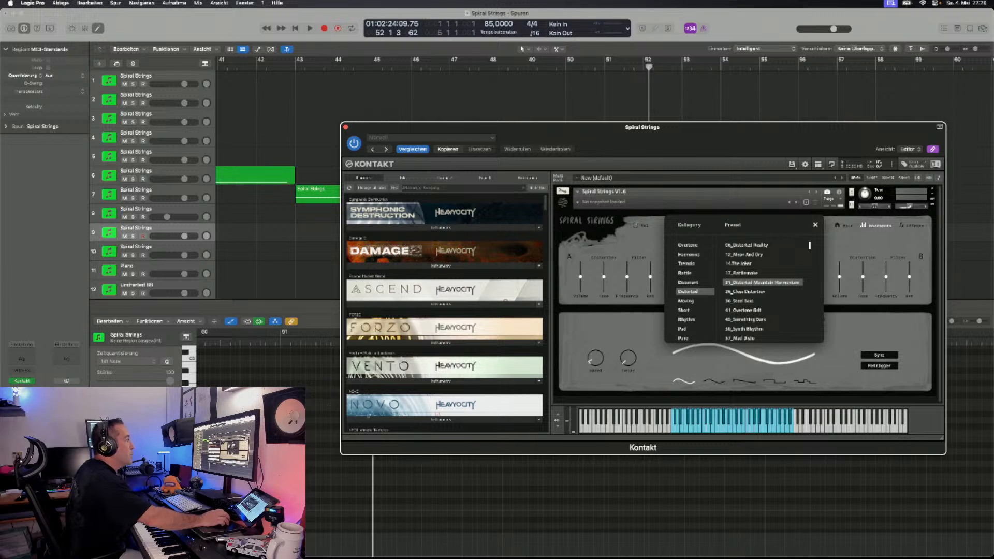
left_click(693, 245)
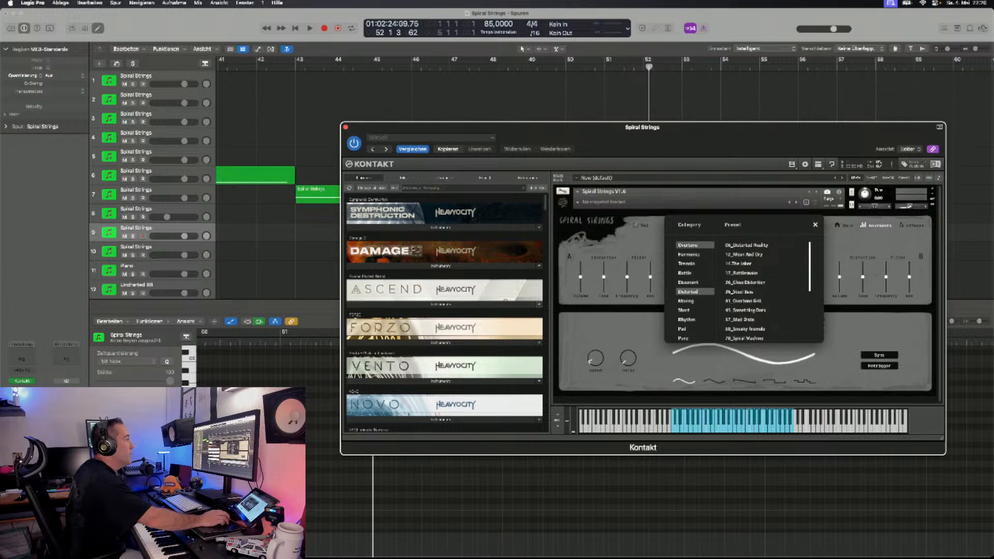
left_click(693, 291)
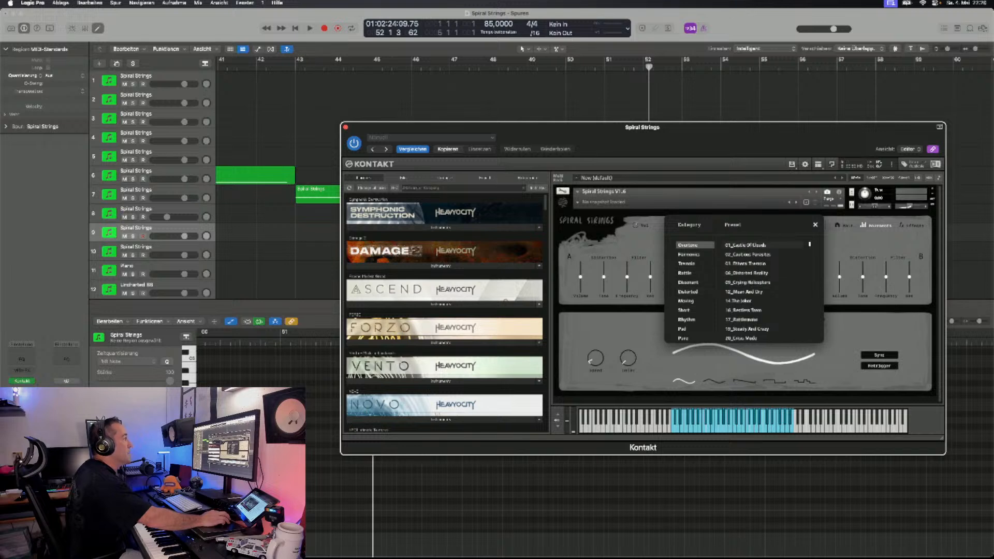
left_click(762, 245)
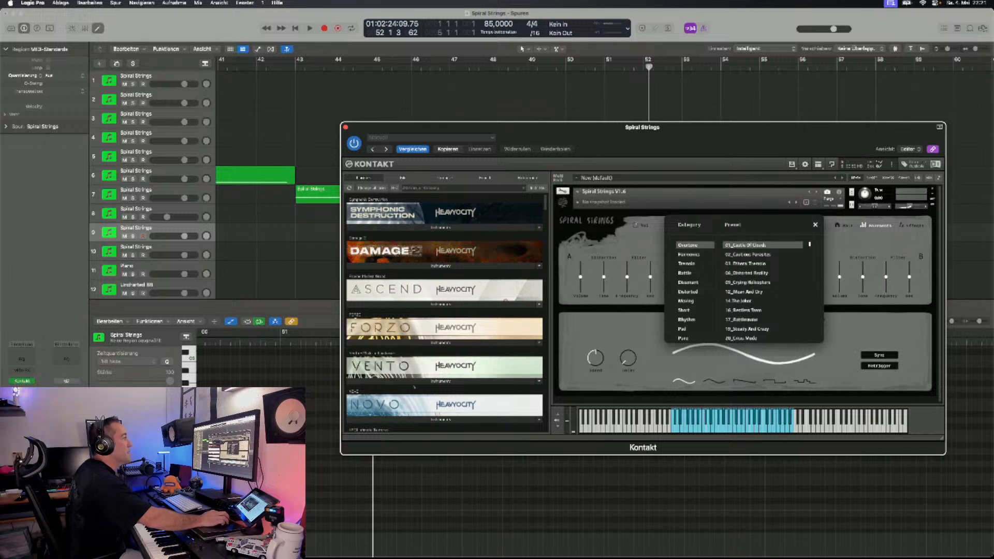
left_click(815, 224)
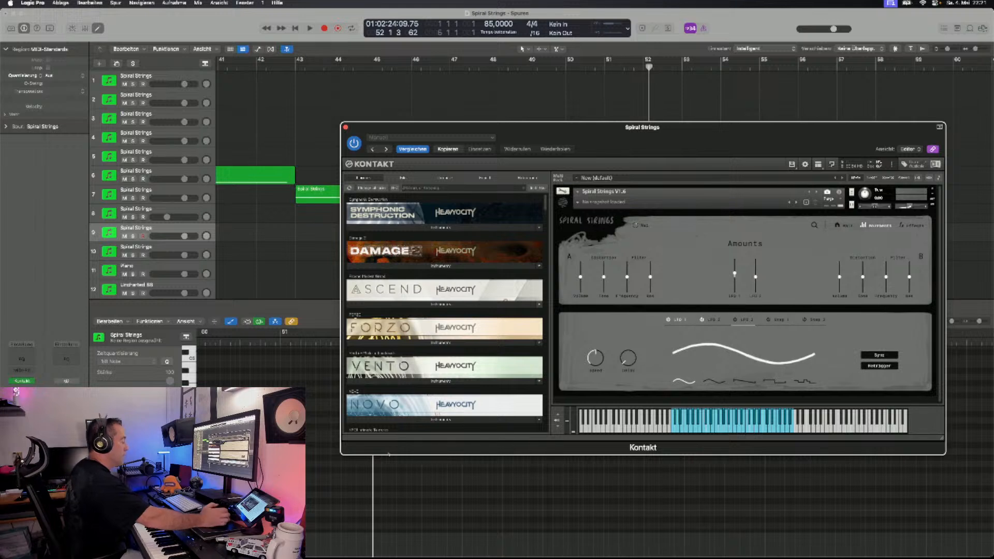
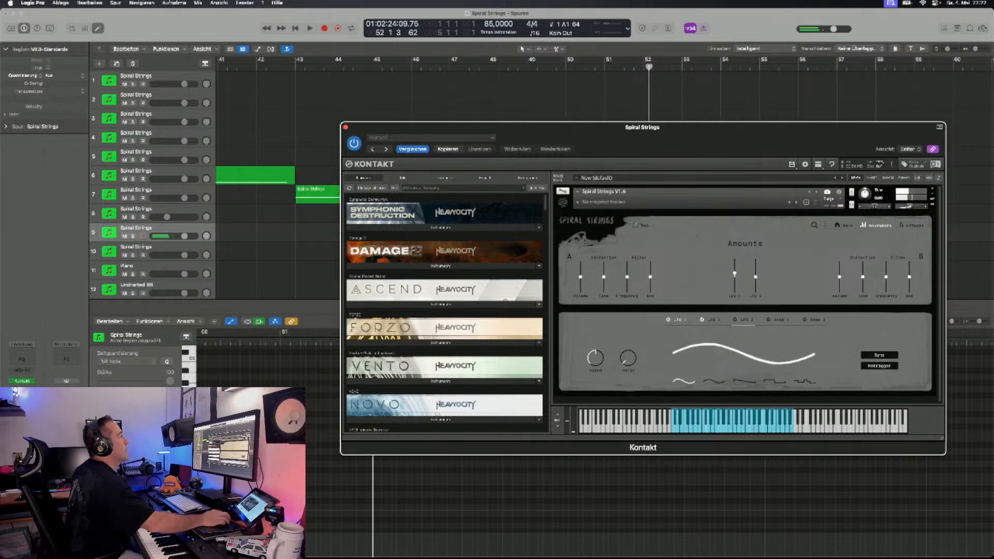
- Uncover the arrangement and record a new part on the ninth Spiral Strings track from bar 54 to about bar 72
left_click_drag(371, 131, 348, 323)
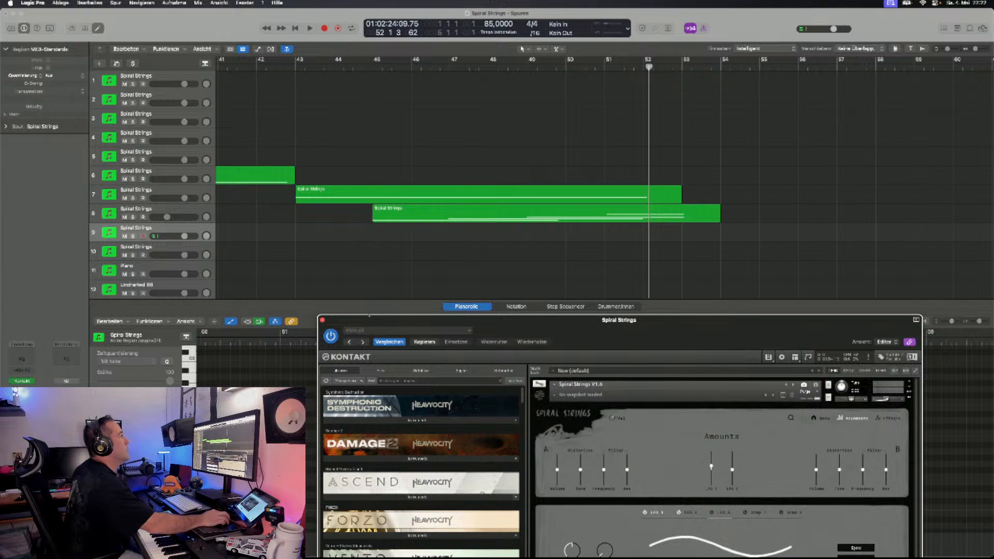
left_click(721, 67)
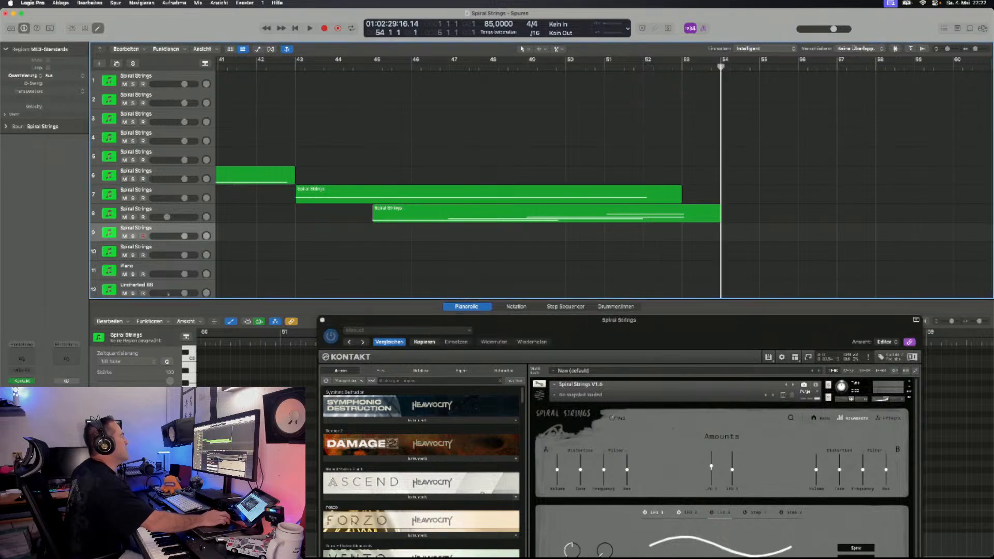
key("r")
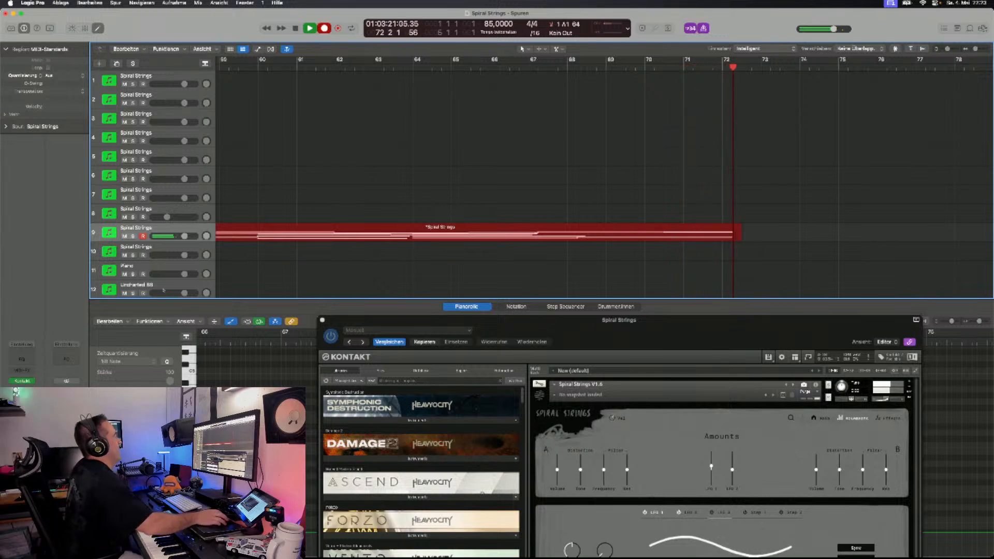
key("space")
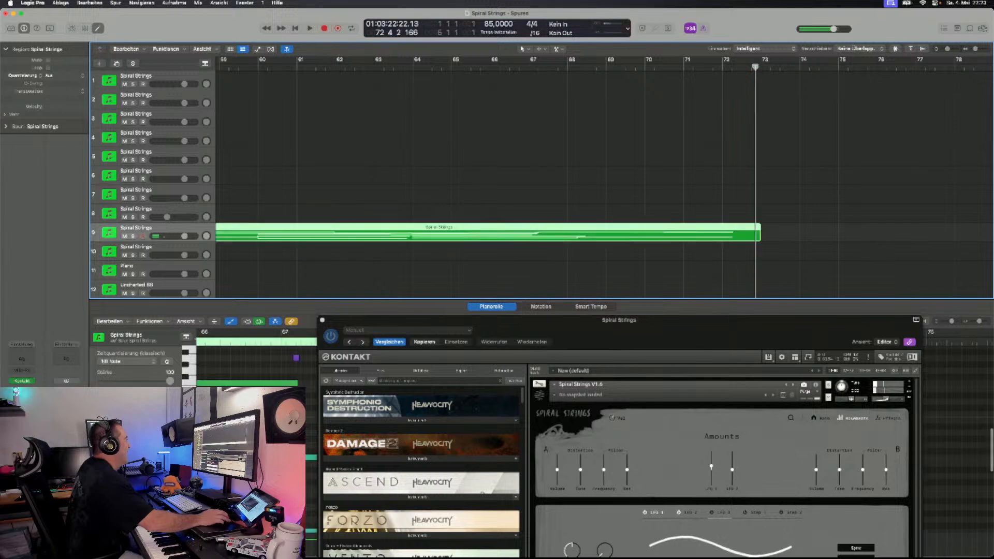
- Return to bar 54 and record a part on the Piano track over the strings up to about bar 72
scroll(601, 176, "left", 6)
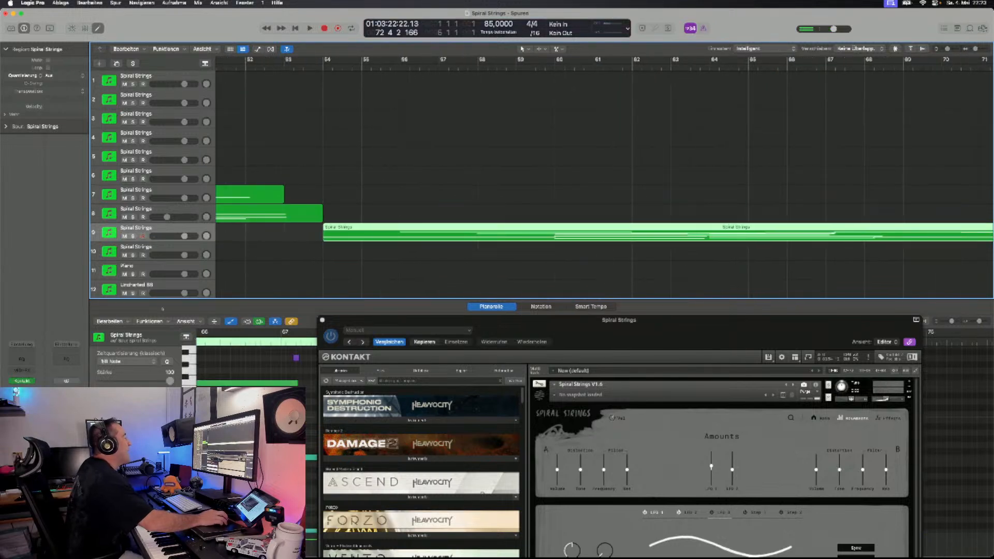
left_click(323, 61)
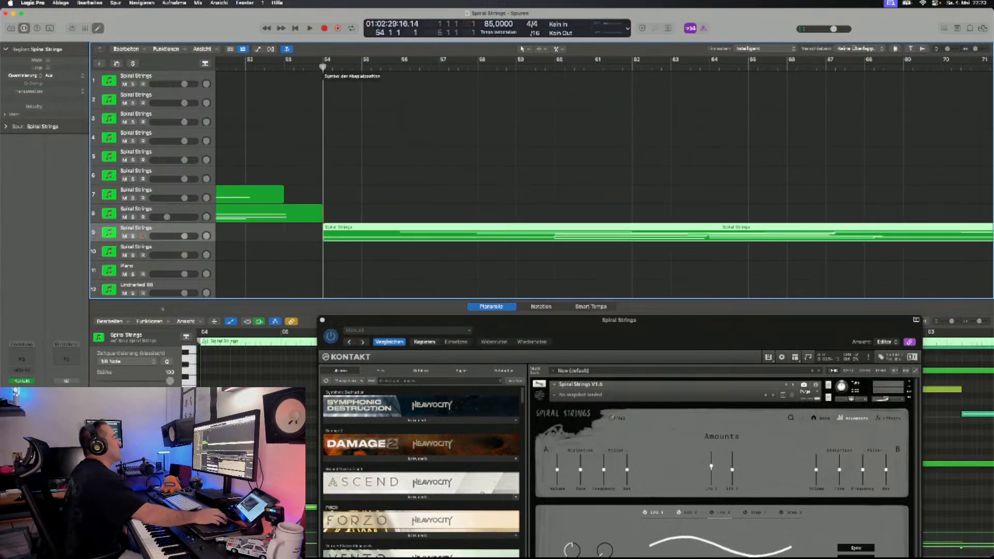
scroll(601, 176, "left", 1)
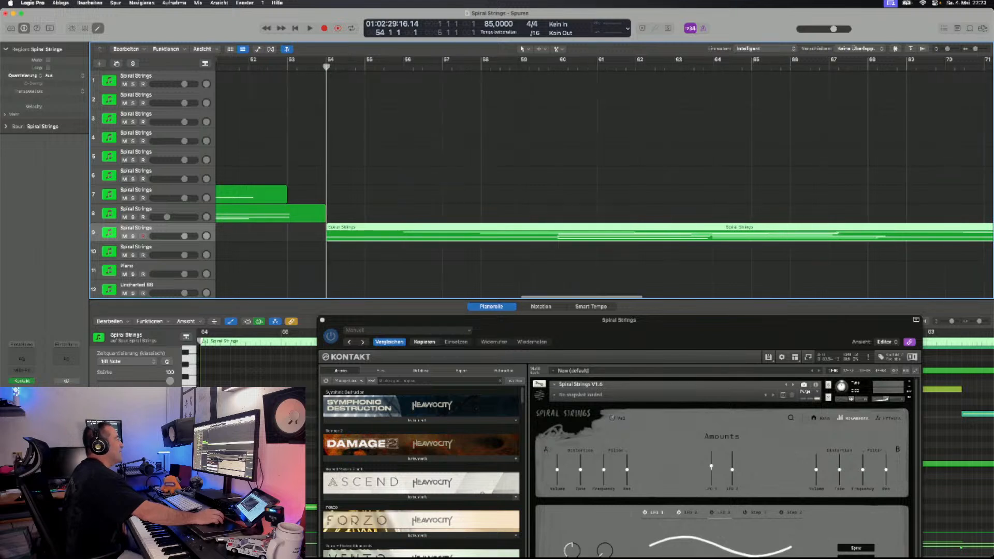
left_click(156, 267)
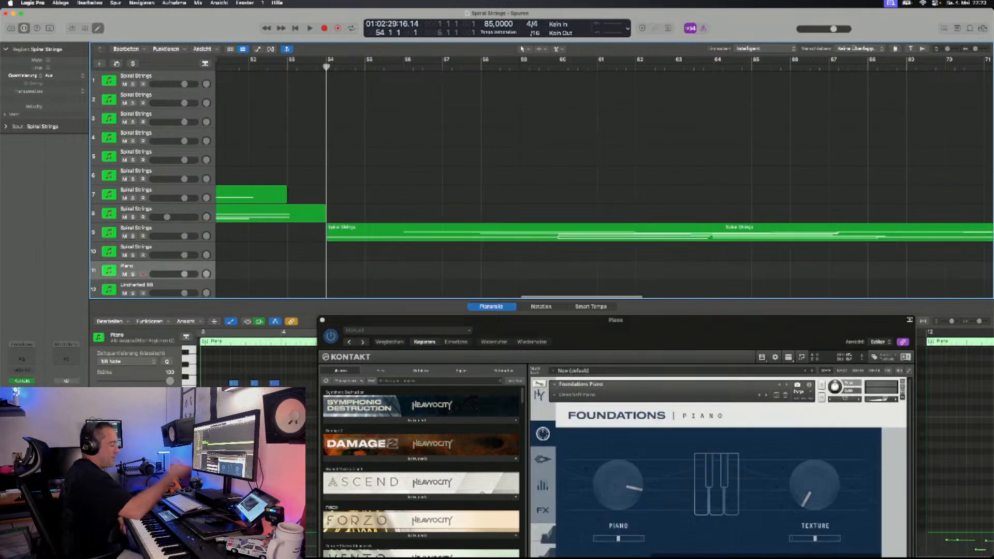
key("r")
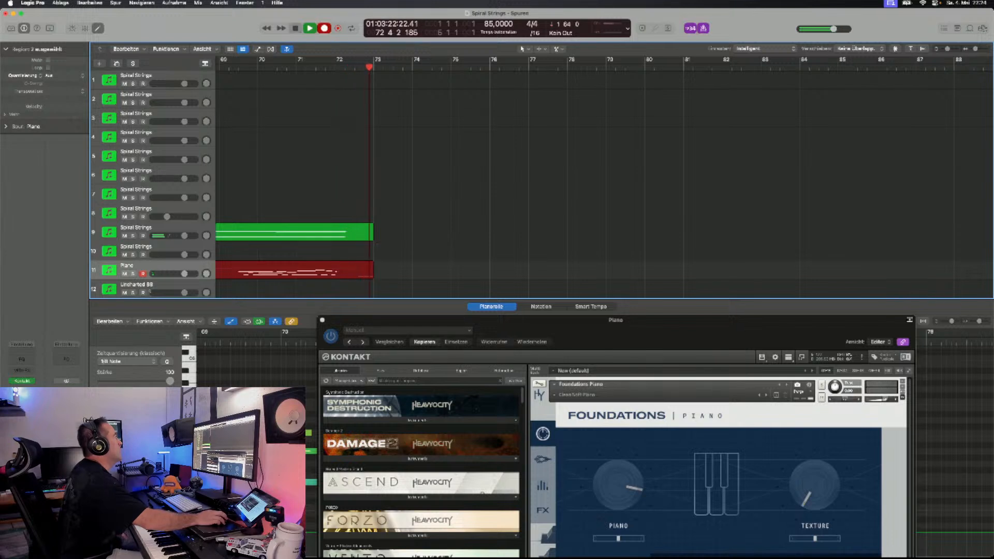
key("space")
- Audition loops on the Uncharted 88 track, including String Reverse 02 - 4 Beat, and record a part from bar 63 to about bar 70
scroll(603, 176, "left", 10)
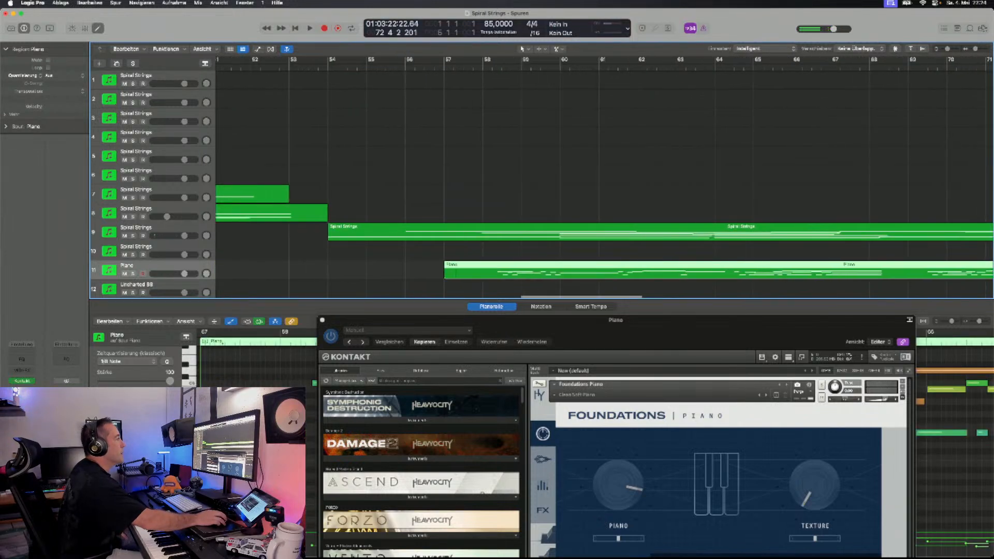
scroll(604, 176, "right", 3)
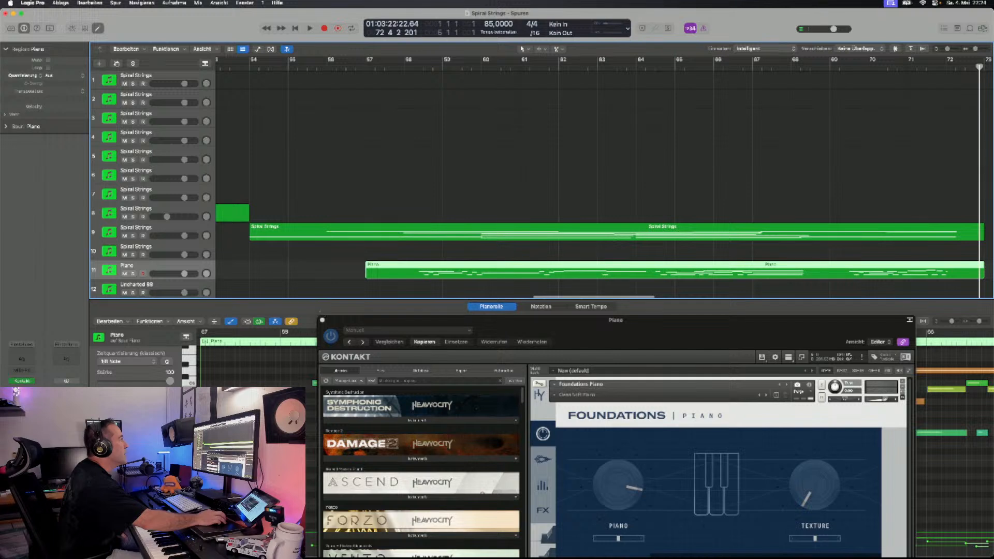
key("comma")
key("comma")
key("comma")
key("comma")
key("comma")
key("comma")
key("comma")
key("comma")
key("comma")
key("comma")
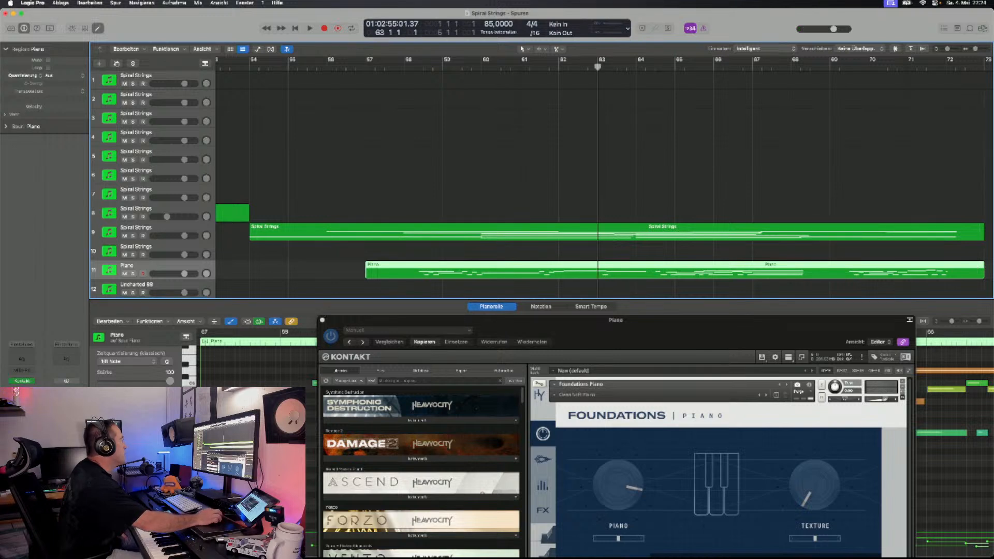
scroll(538, 176, "down", 3)
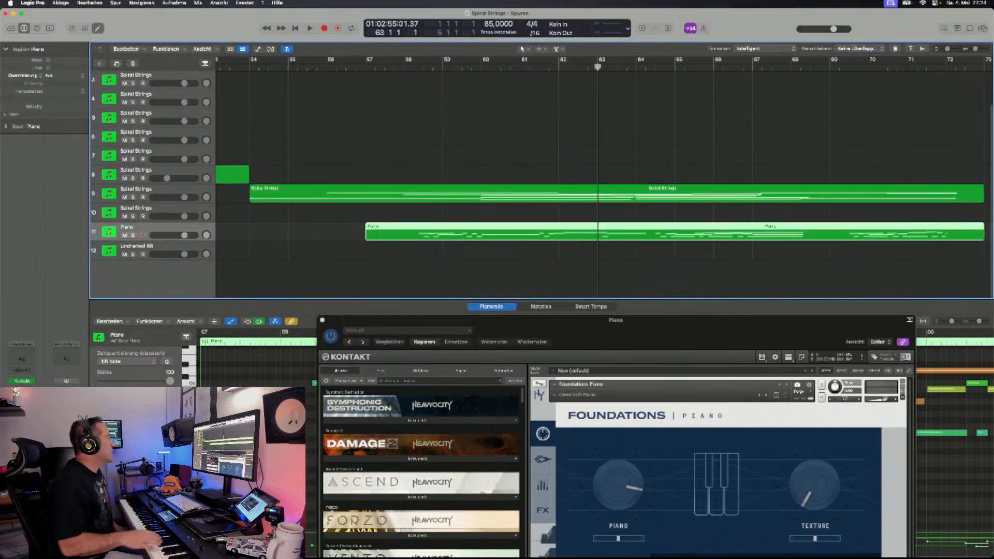
key("Down")
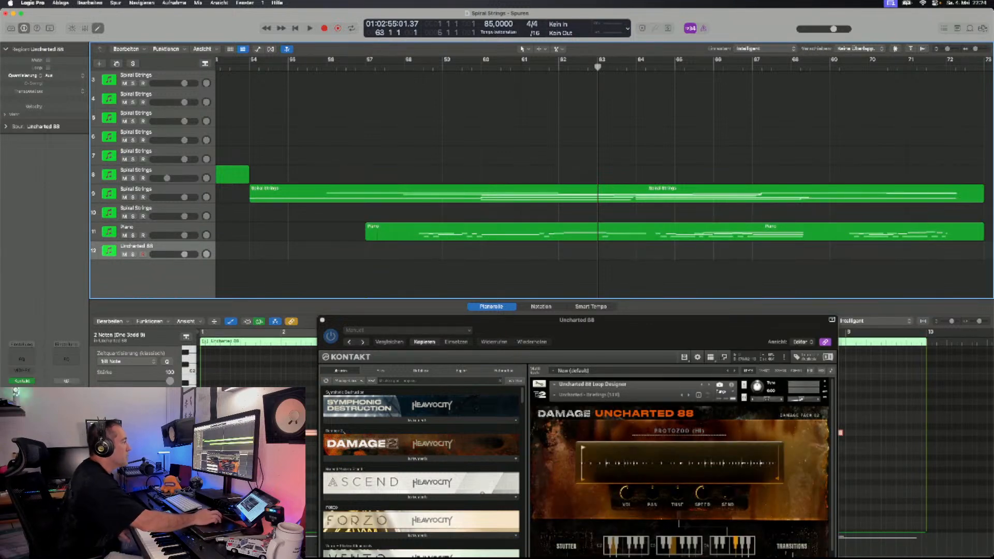
left_click_drag(517, 320, 502, 189)
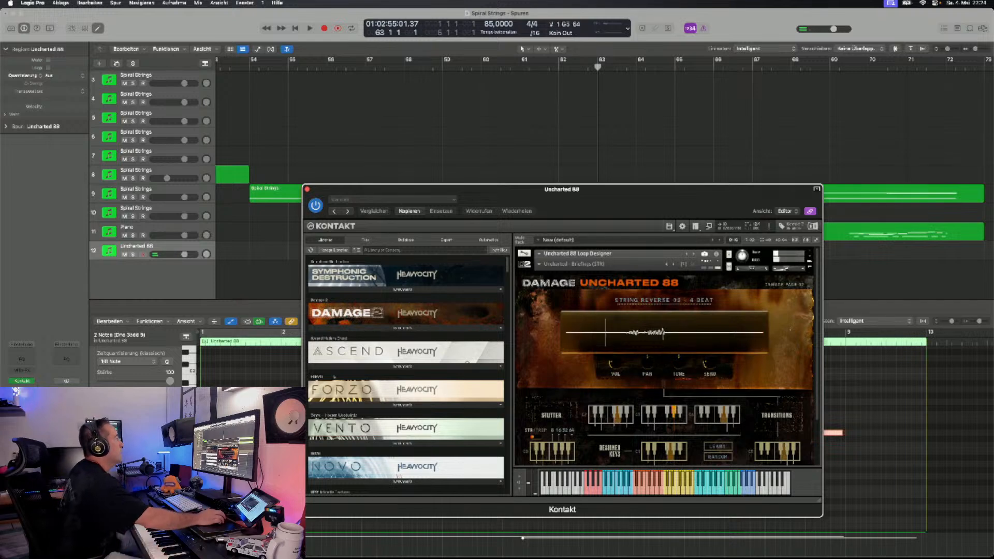
left_click_drag(518, 190, 497, 290)
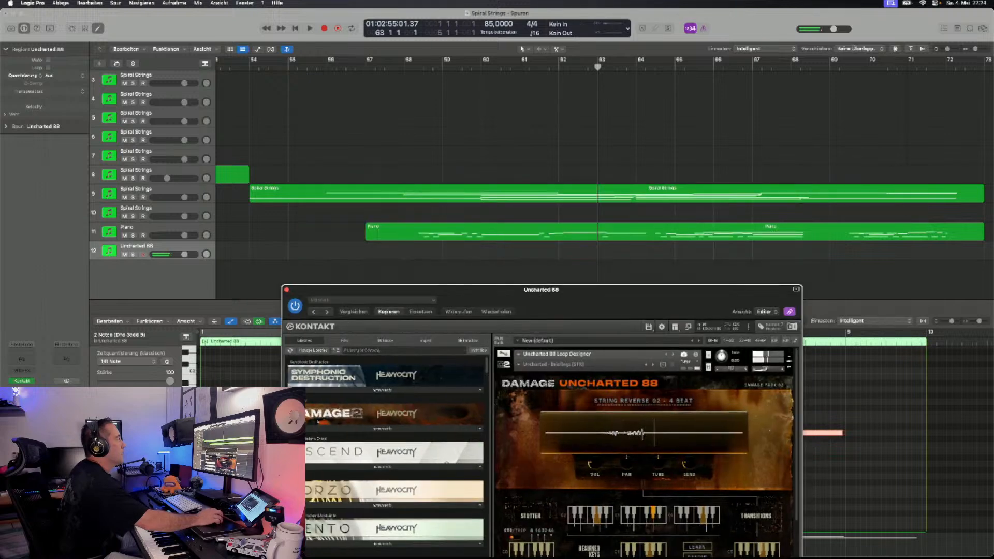
key("r")
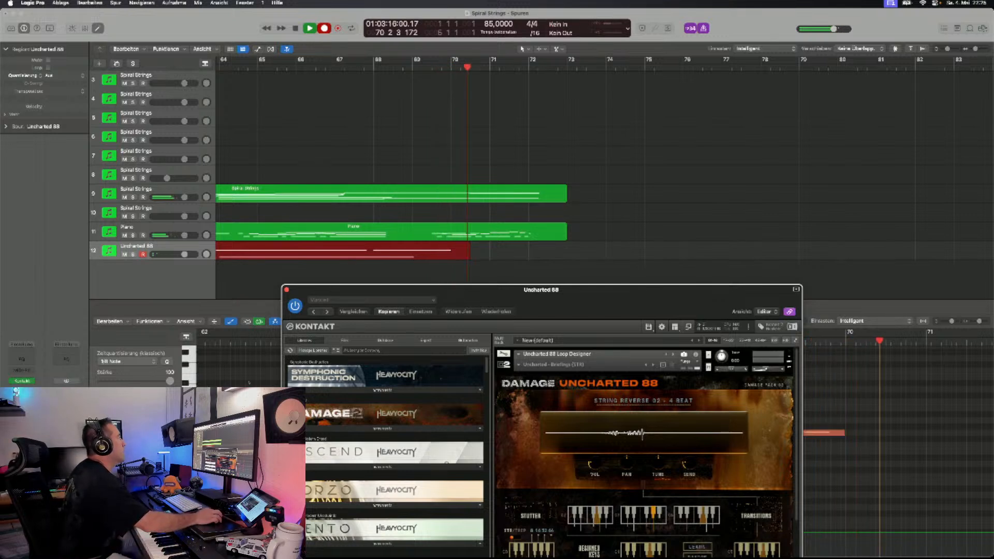
key("space")
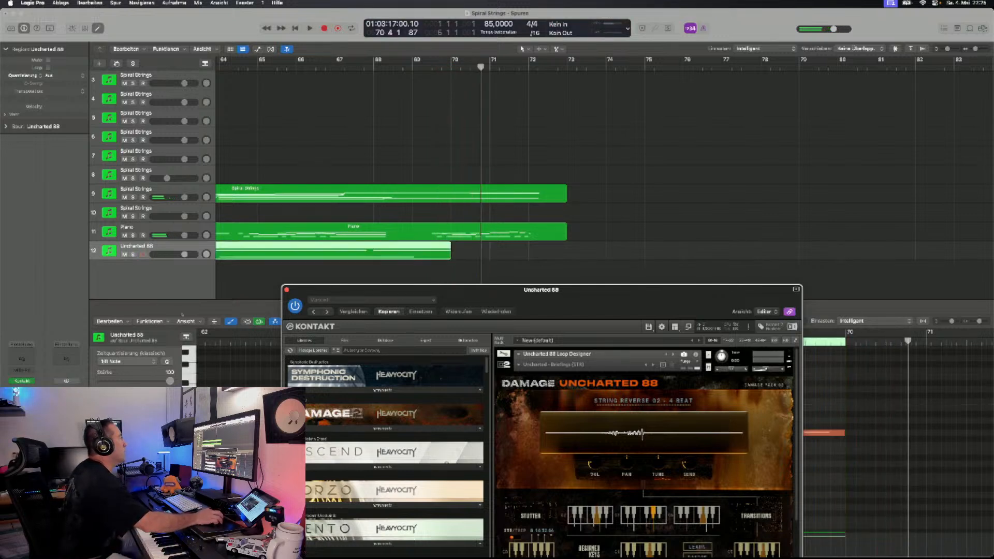
- Audition Booming Decivator and Static Pulse, and record another Uncharted 88 pass from just before bar 68 to about bar 71
left_click(374, 67)
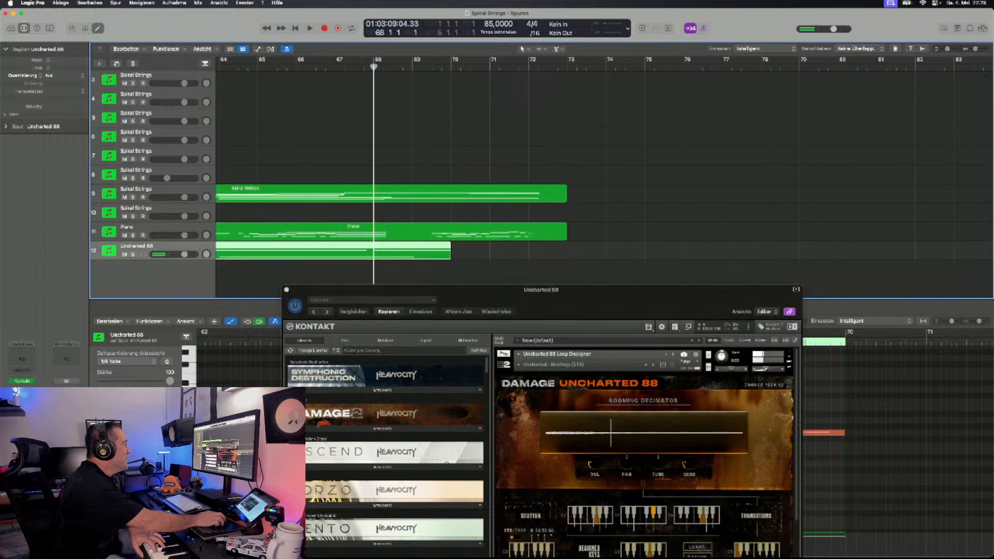
left_click_drag(541, 290, 551, 185)
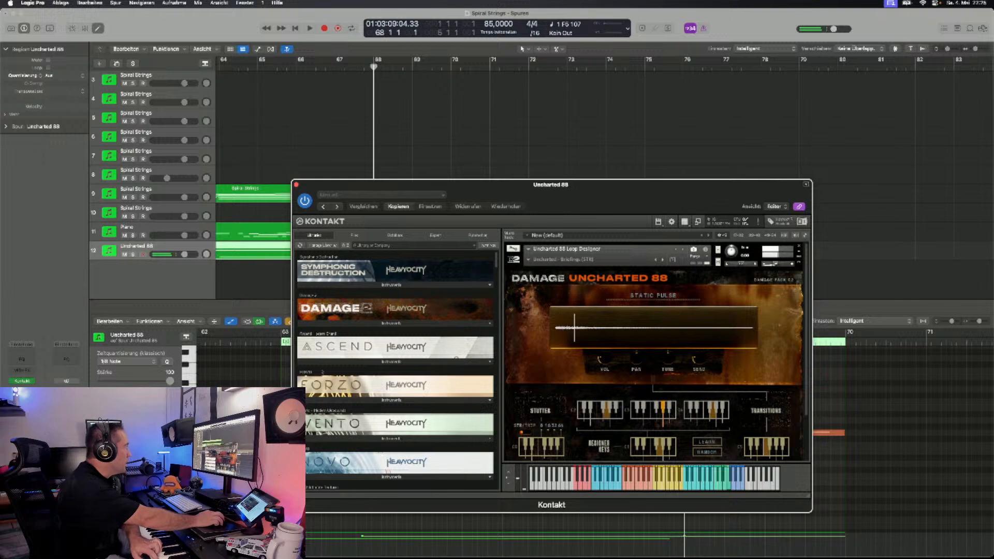
left_click_drag(585, 185, 562, 307)
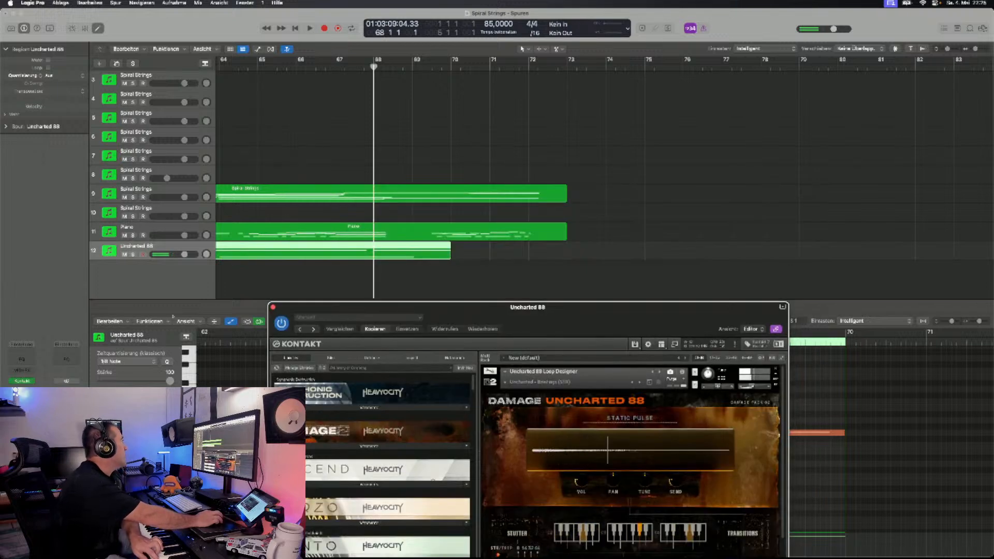
left_click(335, 67)
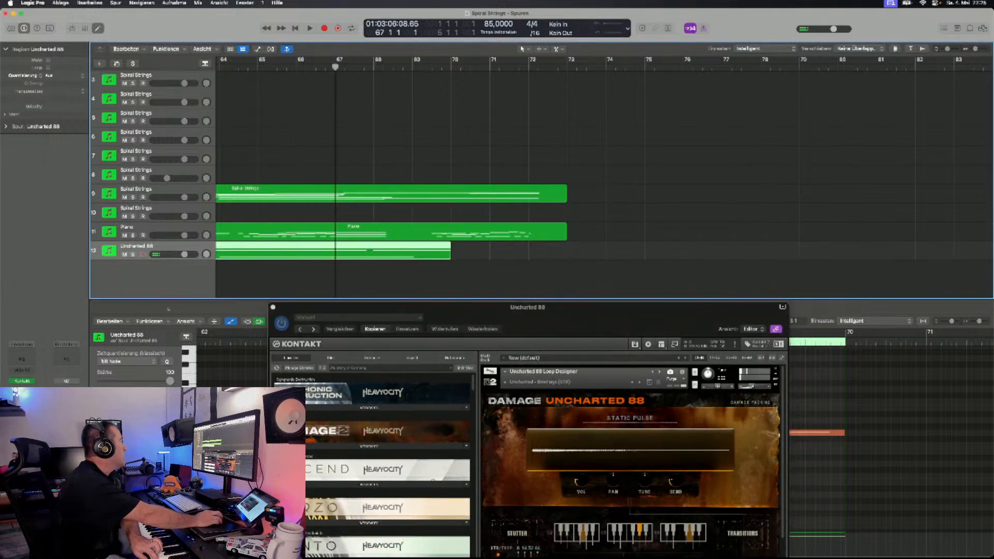
key("period")
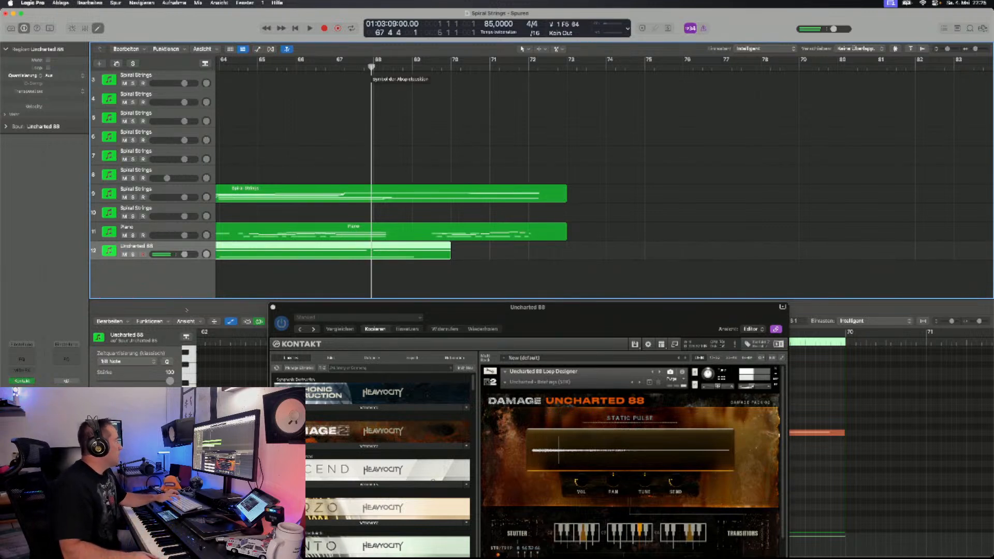
key("r")
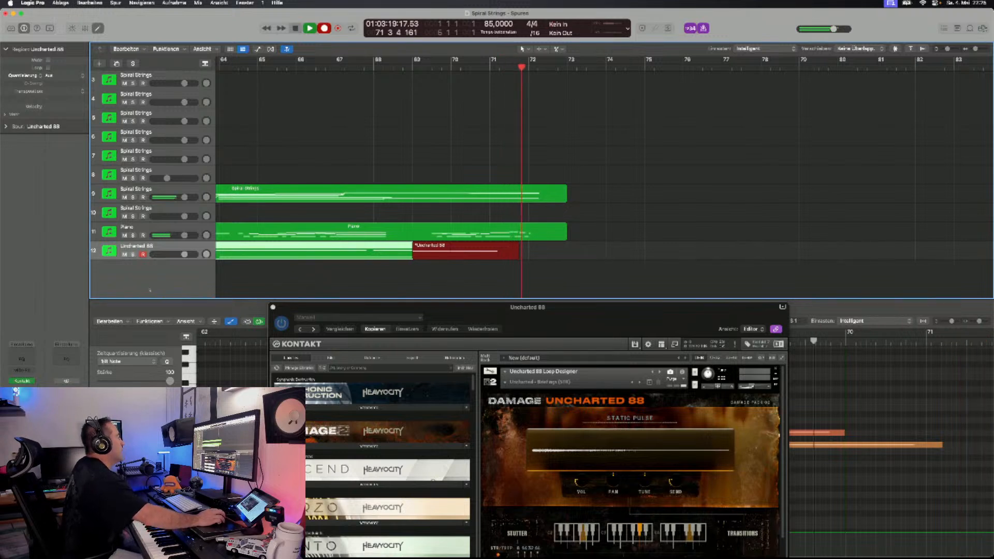
key("space")
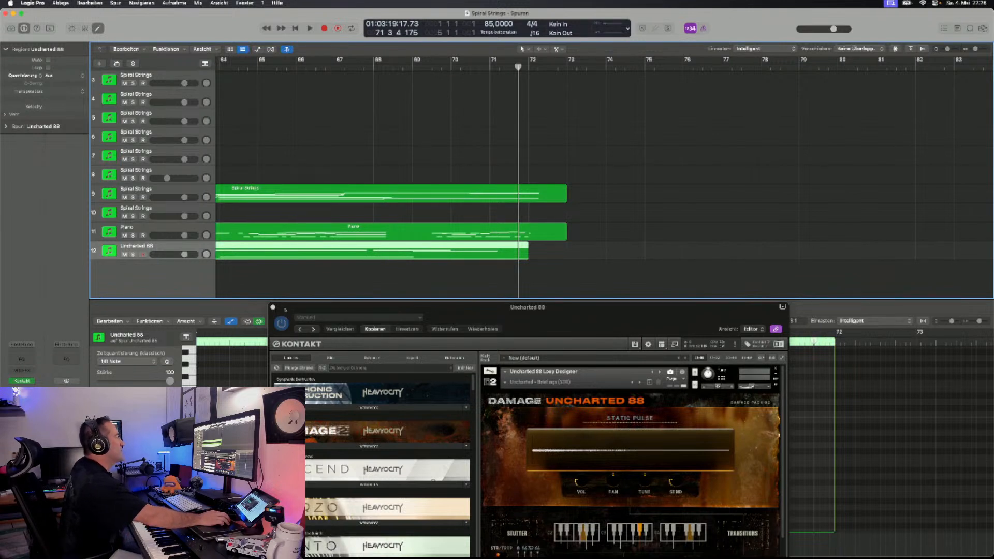
- Move the playhead to bar 73, check the eighth Spiral Strings track and select the tenth one
left_click(567, 67)
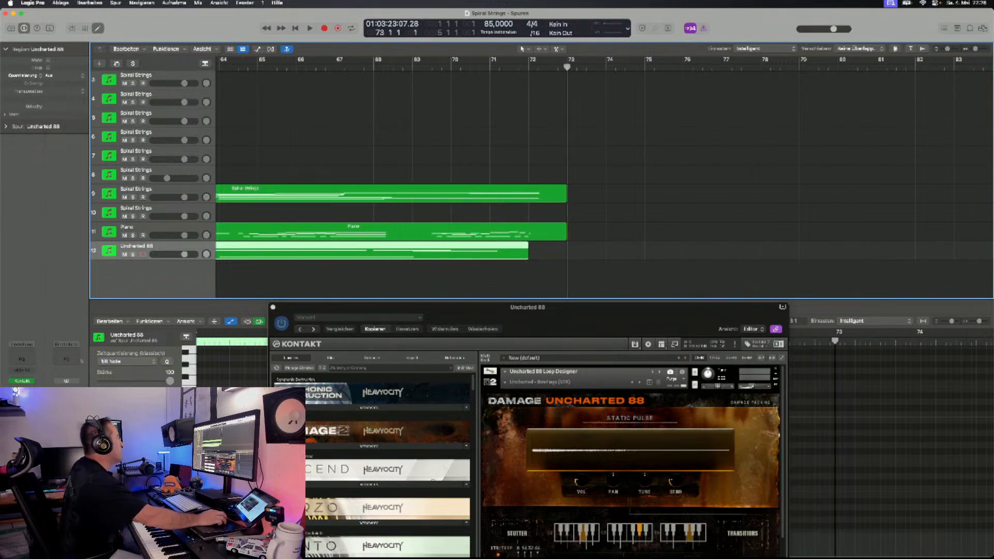
left_click(137, 171)
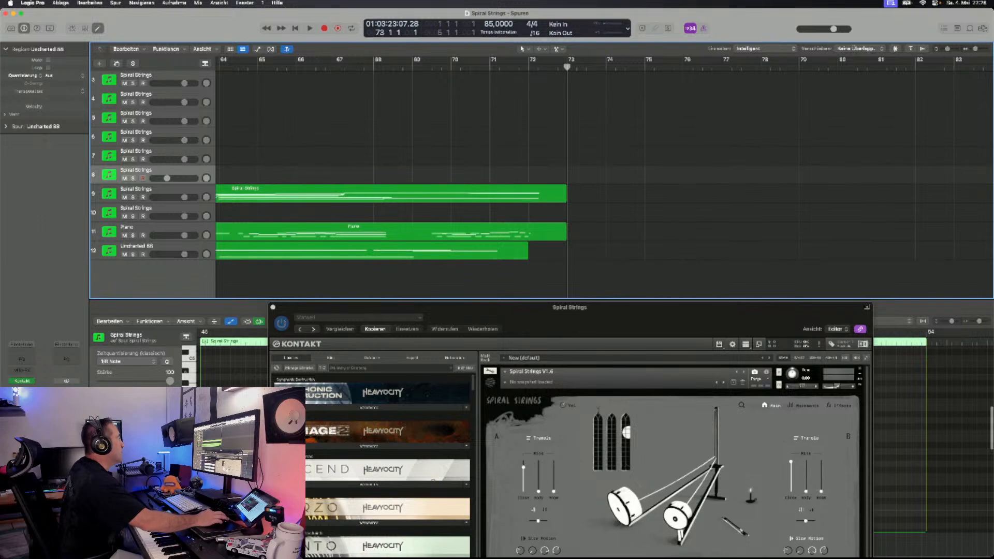
scroll(604, 176, "left", 15)
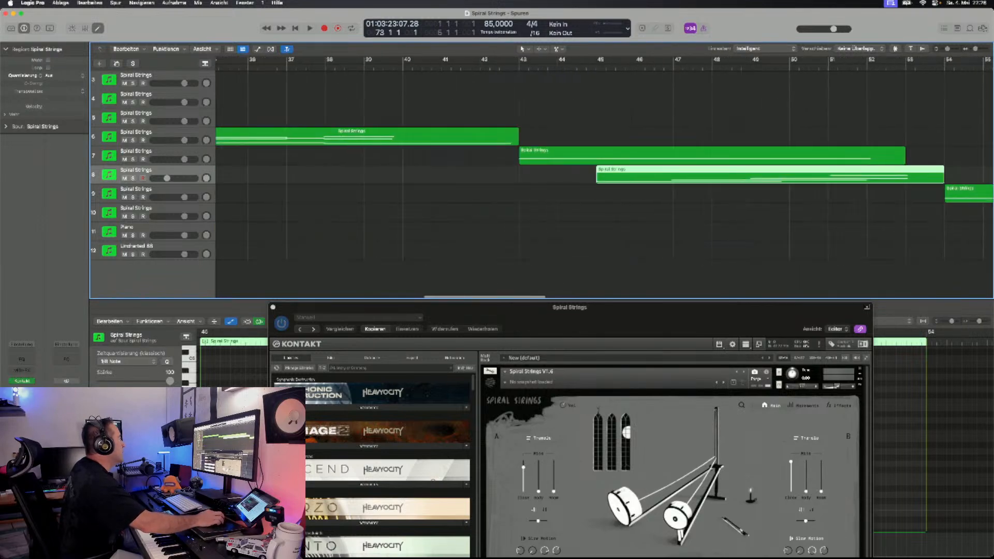
left_click(601, 214)
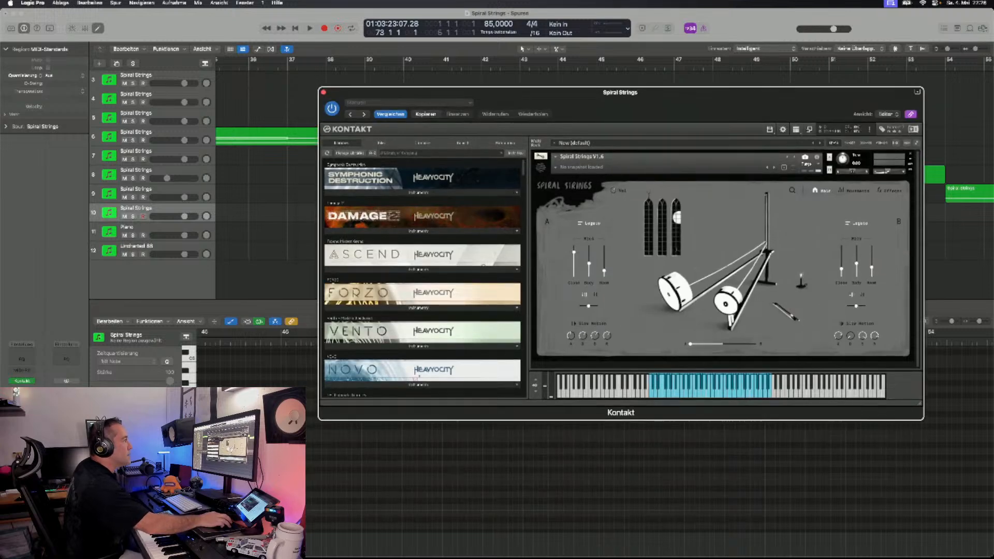
- Try the Harmonics, Tremolo and Rattle preset categories, clear the category filters and load 01_Castle Of Clouds
left_click(889, 191)
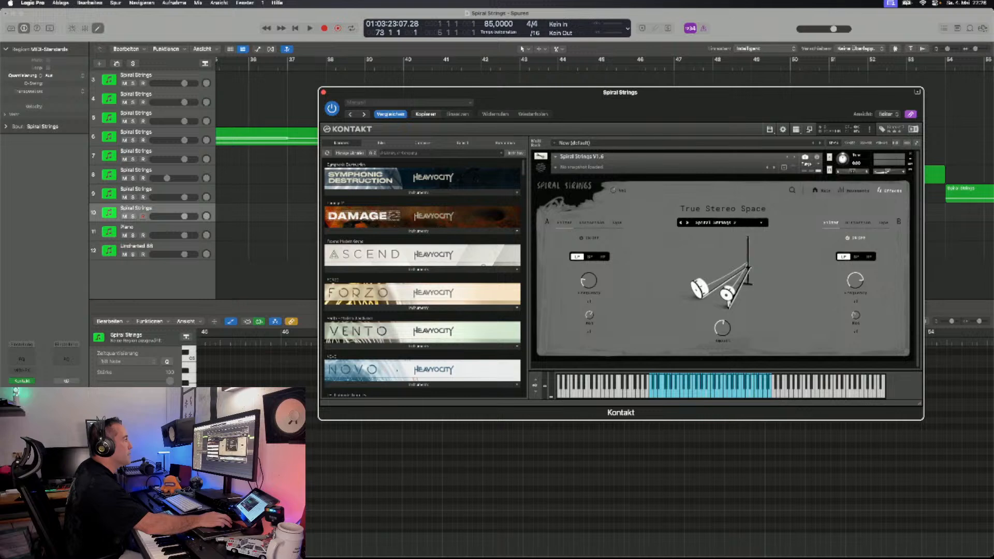
left_click(792, 190)
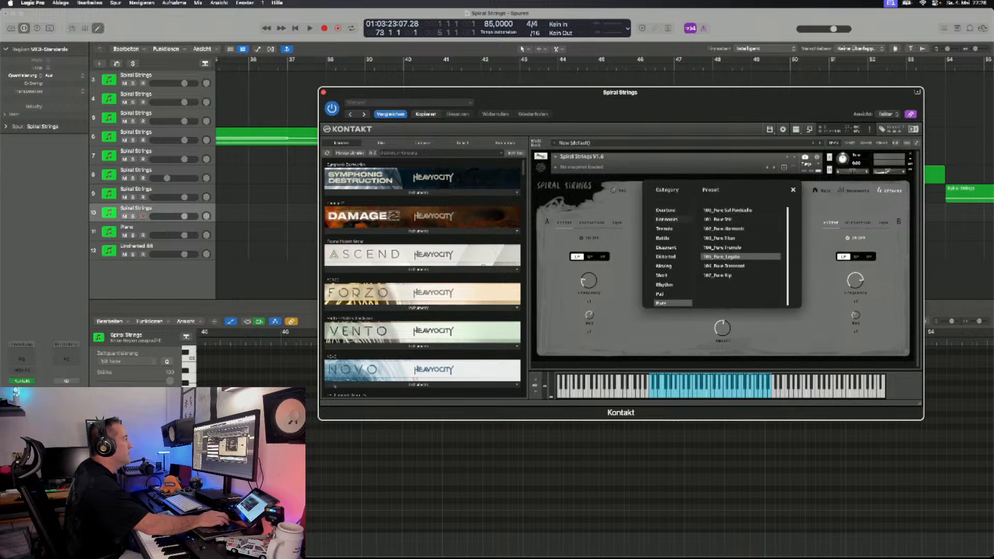
left_click(672, 220)
left_click(672, 304)
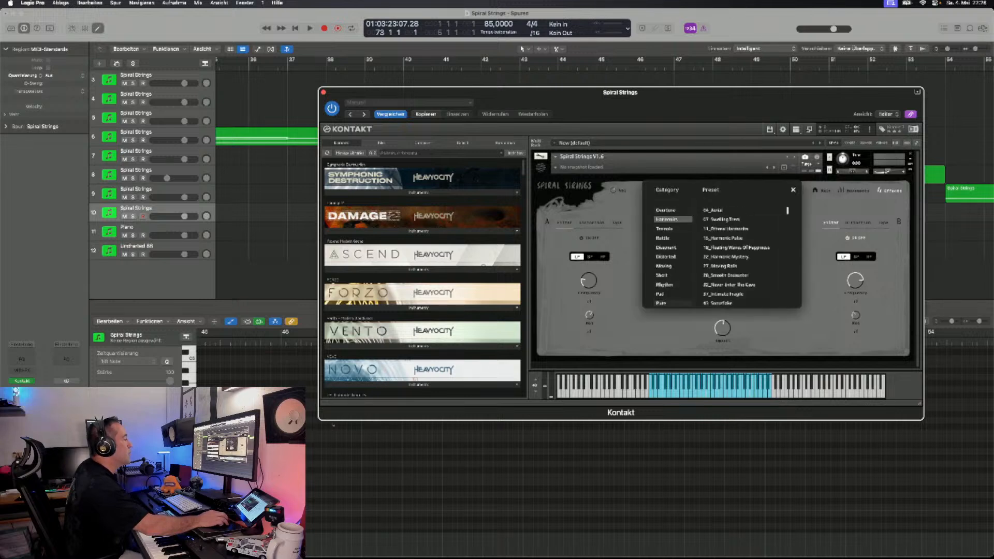
left_click(672, 229)
left_click(673, 239)
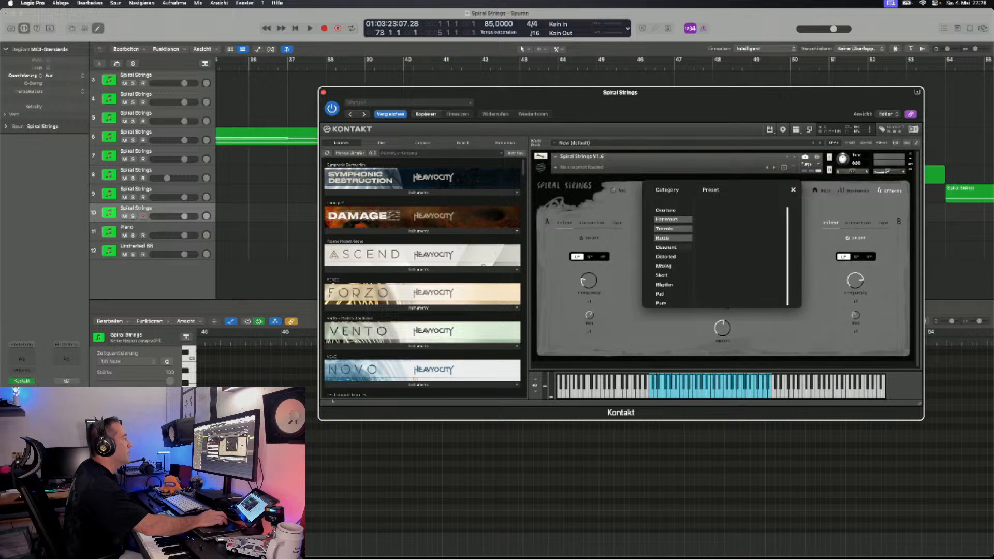
left_click(672, 220)
left_click(673, 228)
left_click(672, 239)
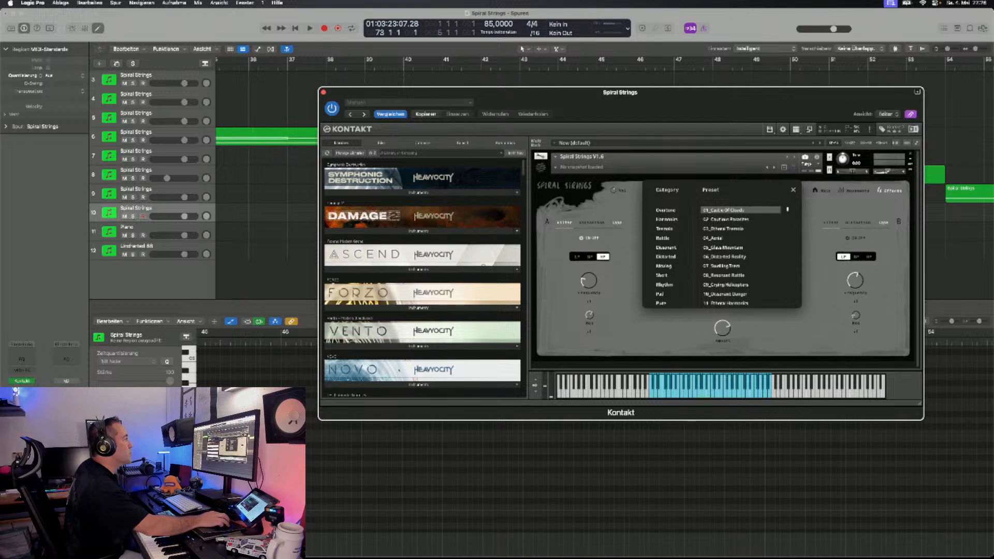
left_click(793, 190)
- Check channel A's Distortion and Filter effects, shift the A/B balance fully to channel A and raise its mic levels
left_click(592, 223)
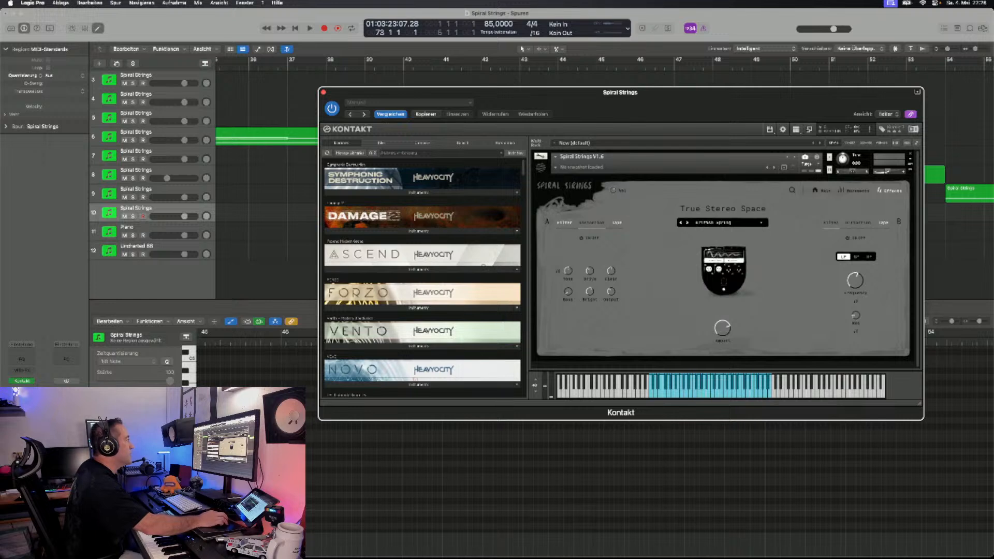
left_click(565, 223)
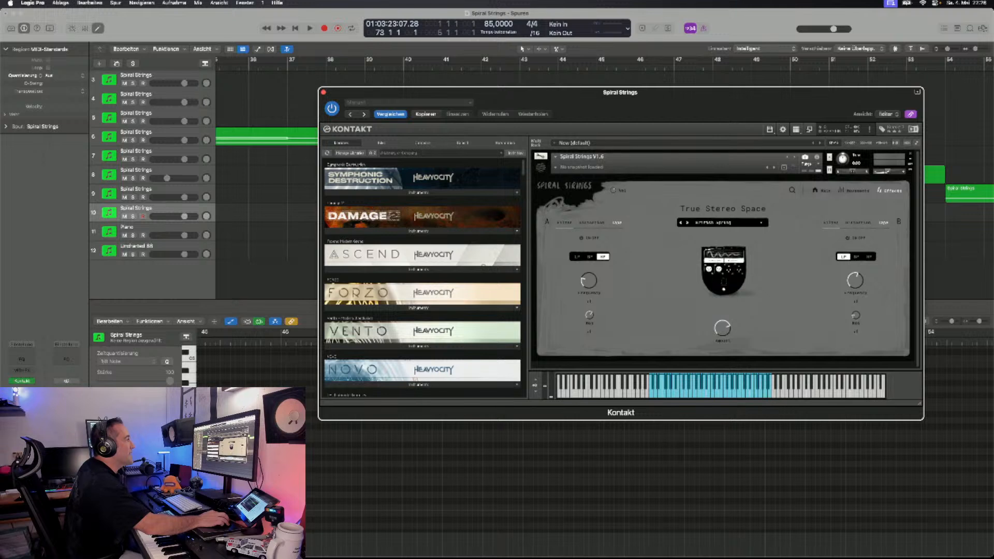
left_click(822, 190)
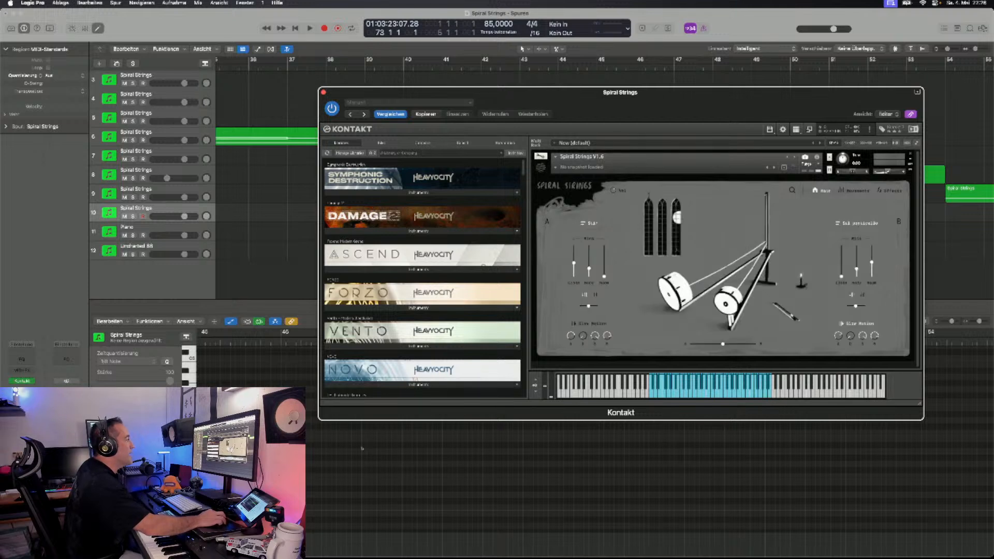
left_click_drag(723, 343, 691, 344)
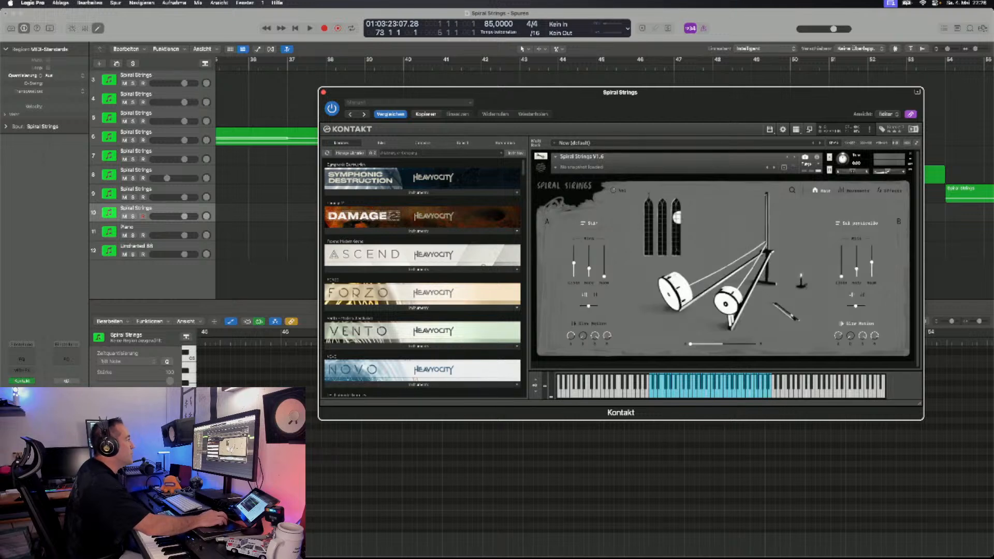
left_click_drag(589, 268, 574, 254)
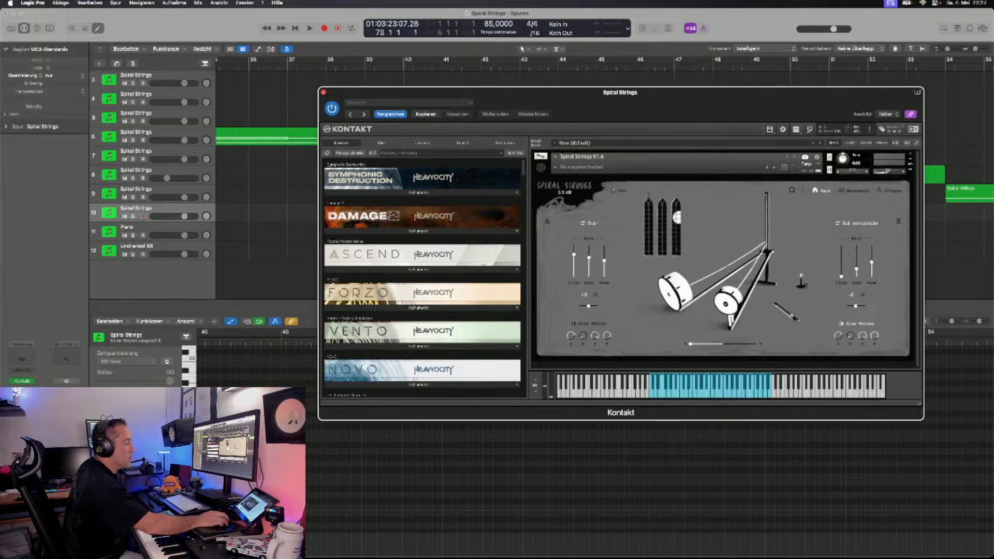
- Enable channel A's Distortion, disable its Tape effect, check the Filter and return to the Distortion settings
left_click(890, 190)
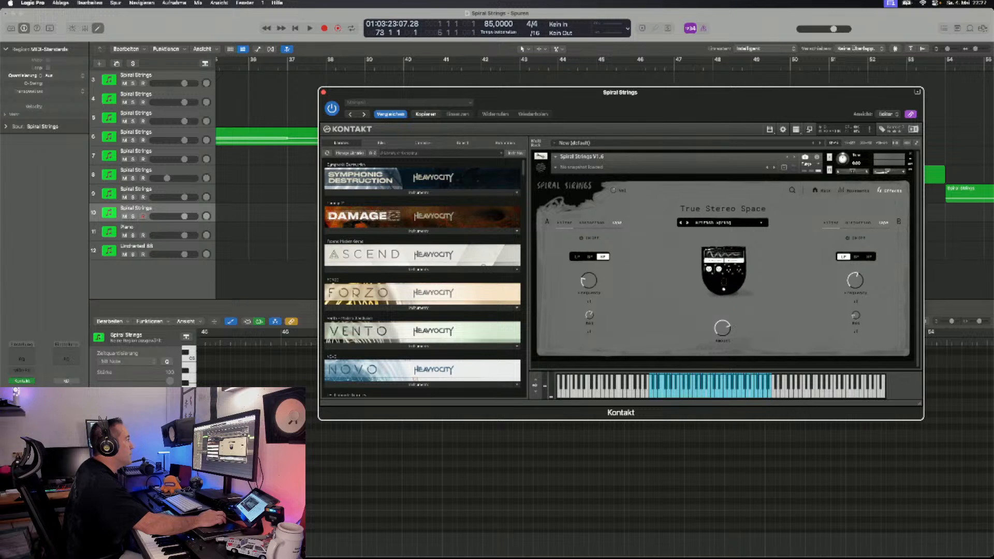
left_click(592, 222)
left_click(590, 238)
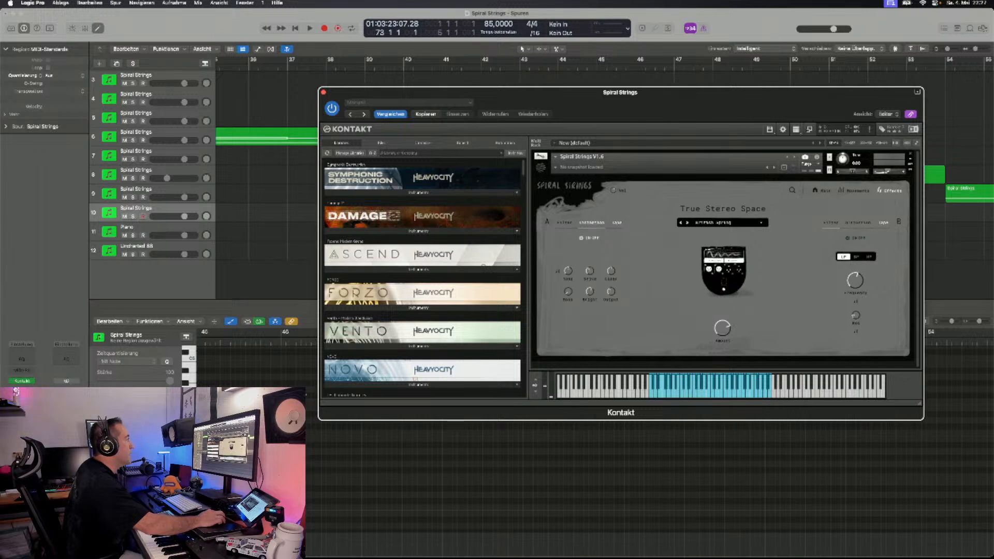
left_click(616, 223)
left_click(589, 238)
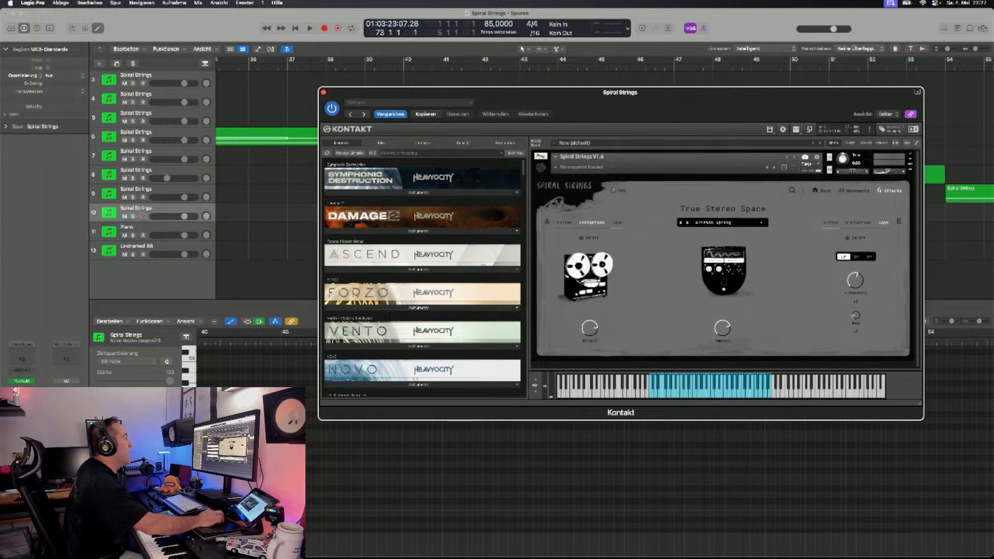
left_click(565, 223)
left_click(591, 223)
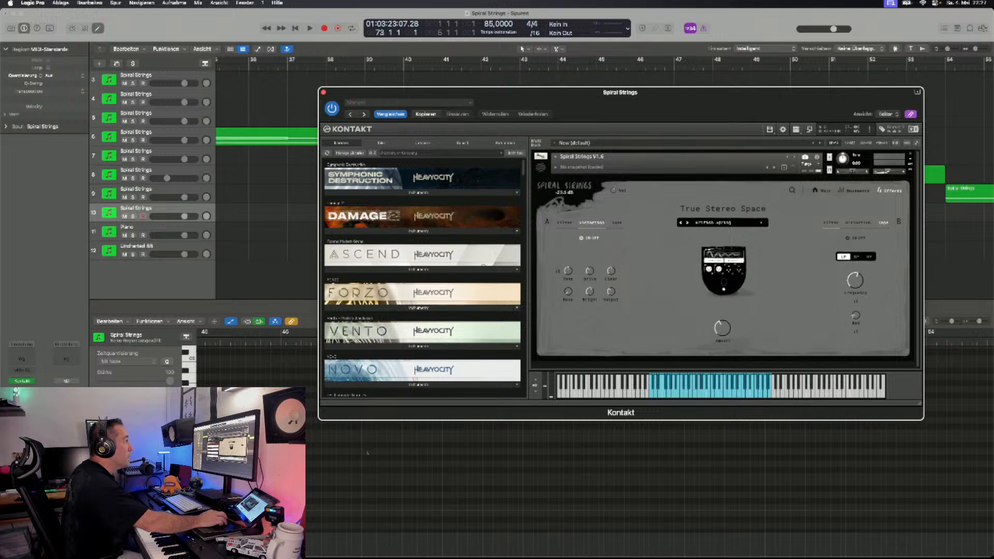
- Audition the articulation sound while comparing channel A's Distortion switched off and on
left_click(821, 191)
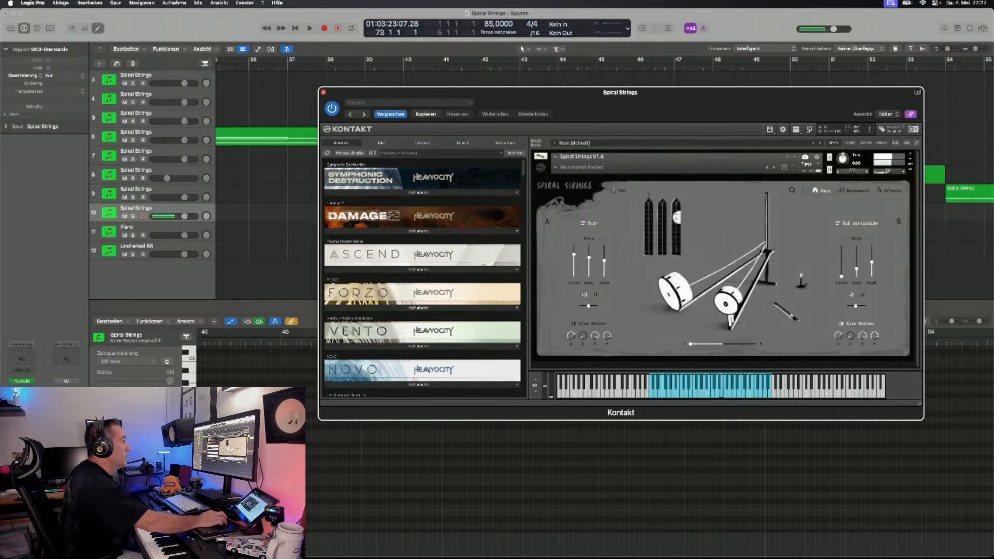
left_click(889, 191)
left_click(589, 238)
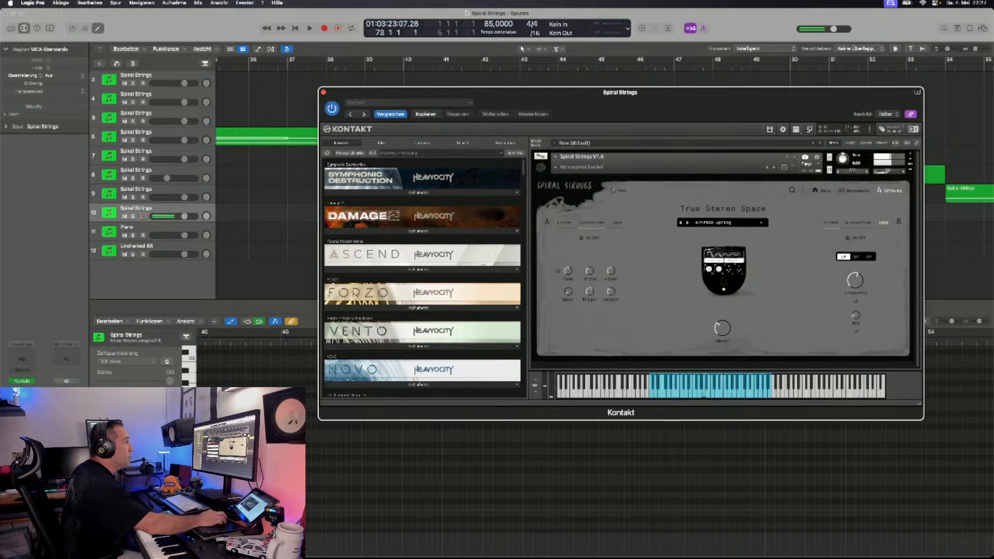
left_click(822, 191)
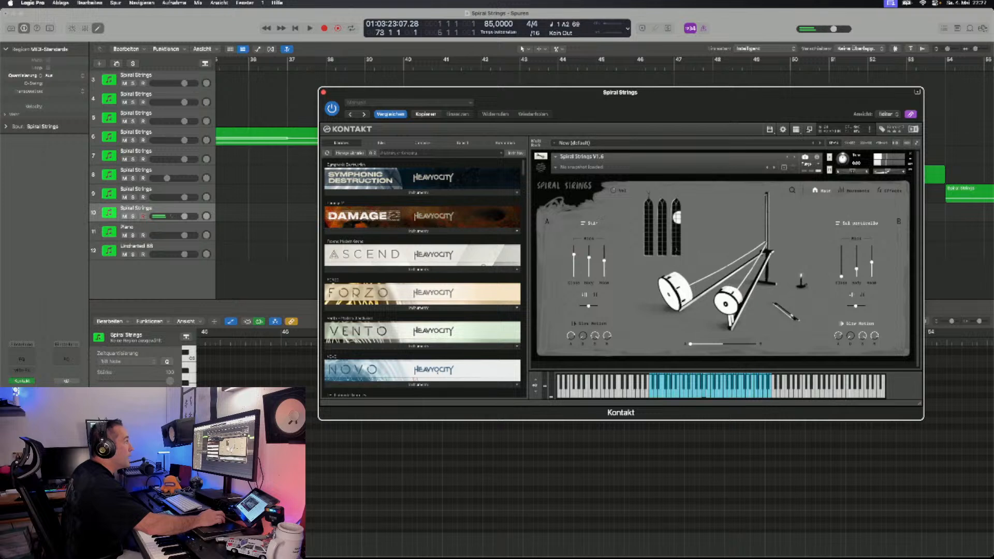
left_click(889, 190)
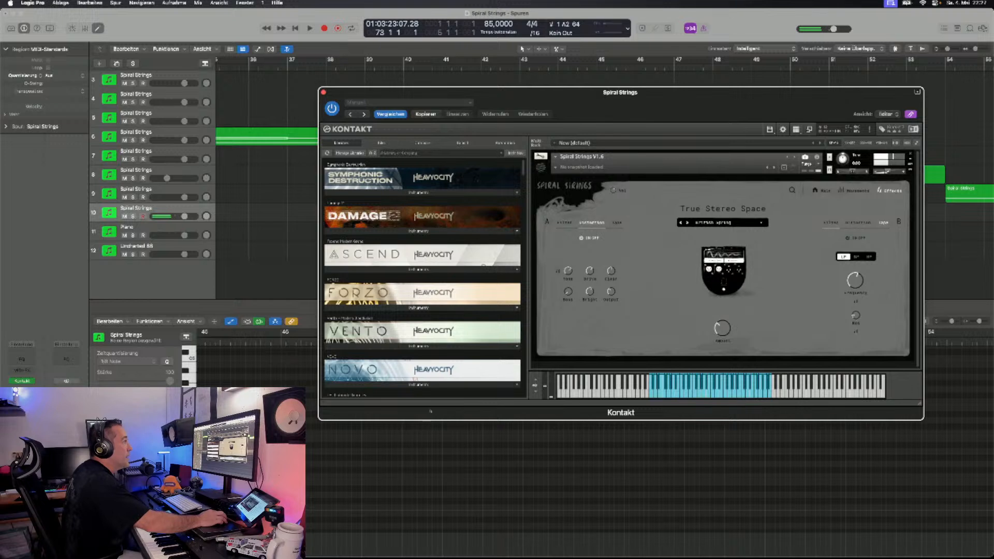
- Modulate channel A's Distortion Tone with LFO 1, try free-running and synced rates, and leave Sync enabled with the speed fine-tuned
left_click(855, 191)
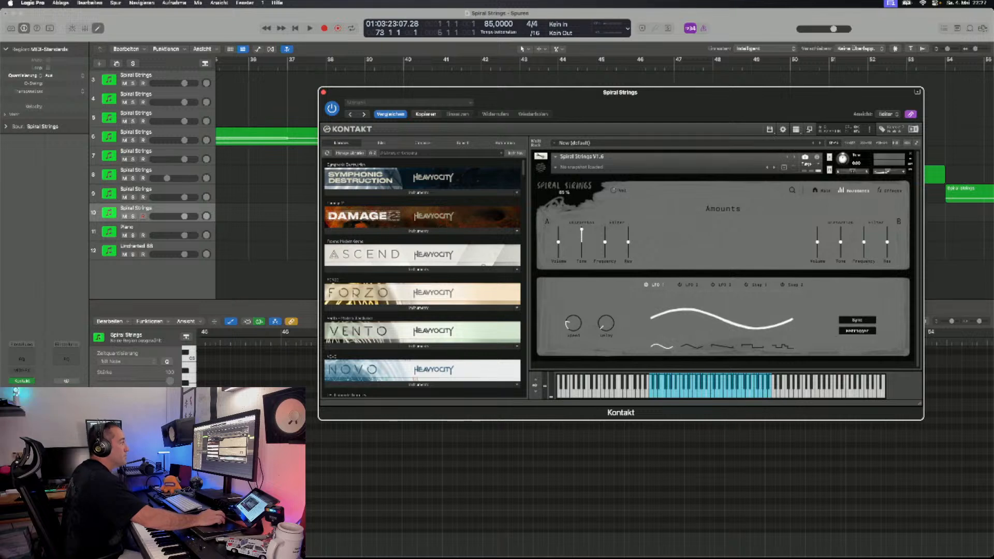
left_click_drag(571, 324, 571, 331)
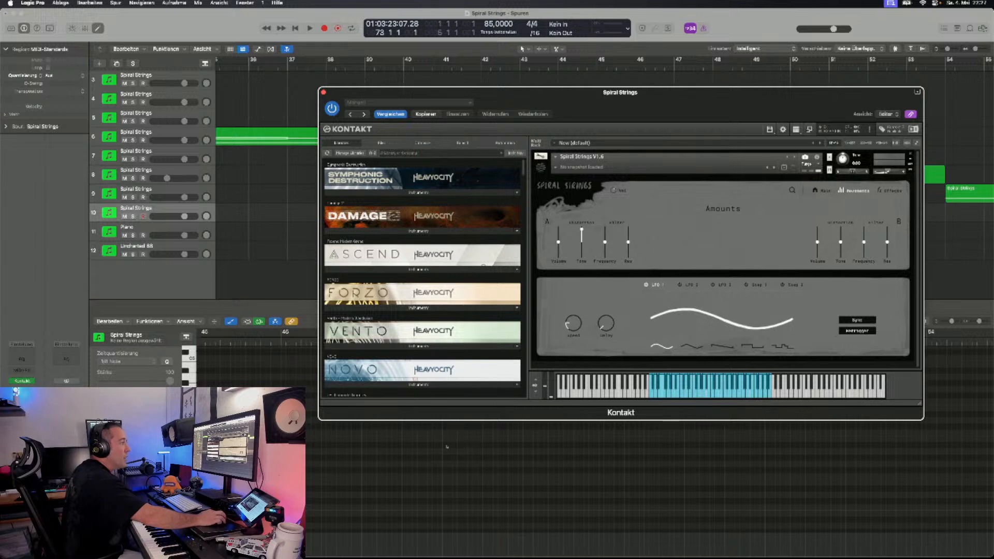
left_click(857, 320)
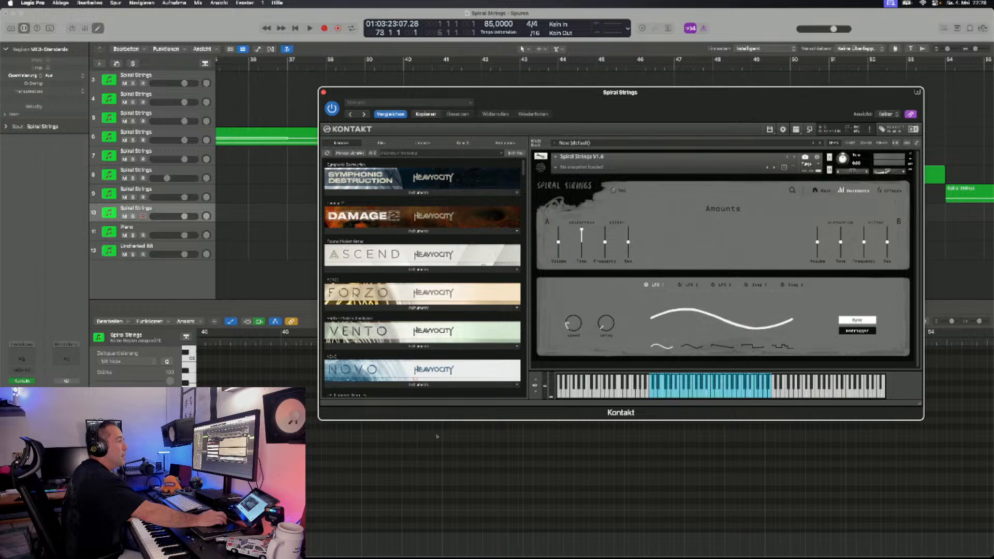
left_click(857, 320)
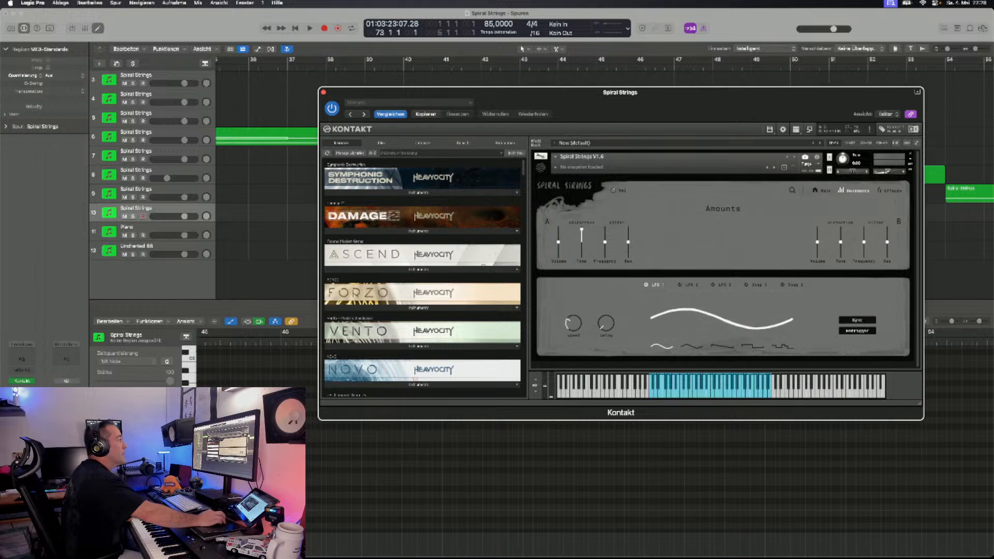
left_click_drag(573, 323, 573, 332)
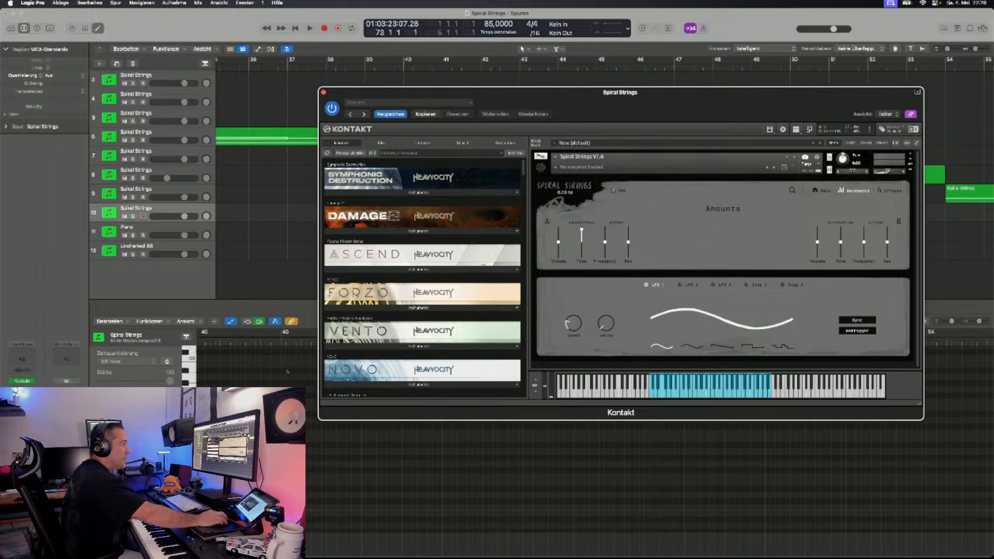
left_click(858, 320)
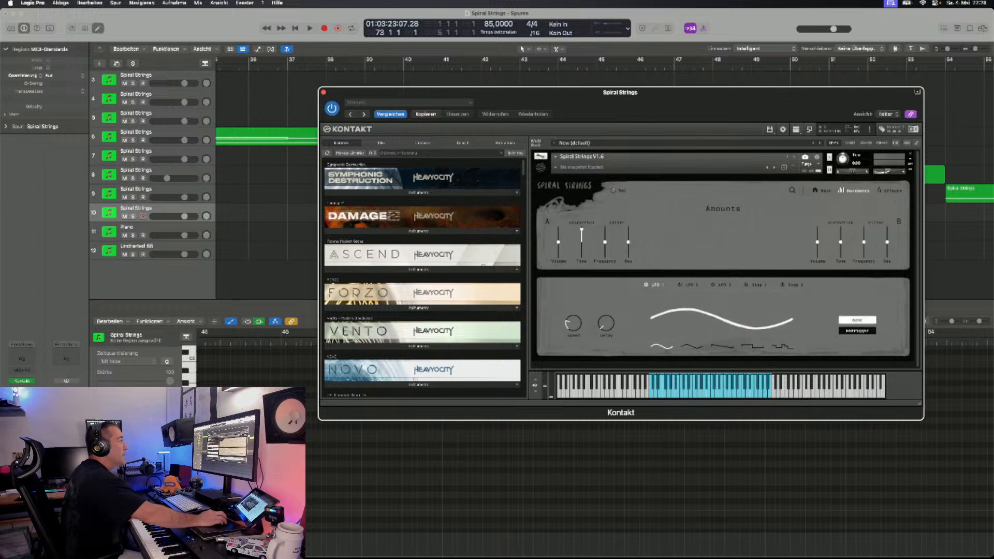
left_click_drag(574, 323, 573, 325)
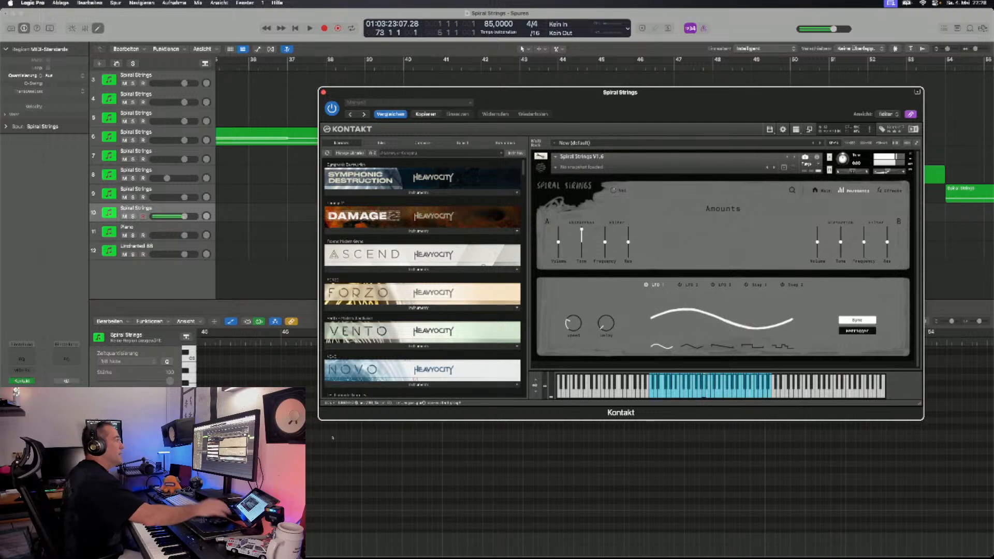
left_click_drag(573, 323, 573, 325)
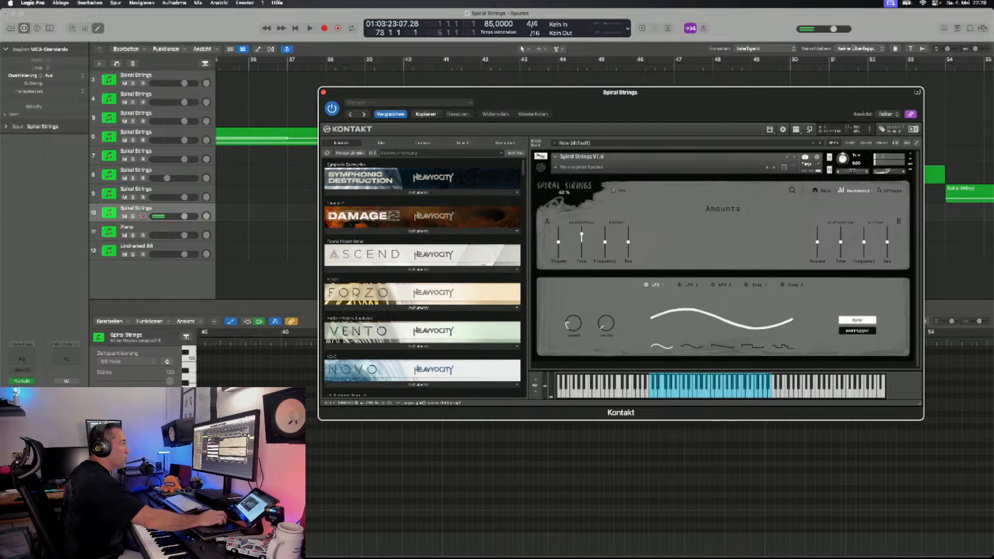
- Raise the Step 1 movement's Volume amount for channel A, switch off LFO 1 and redraw the step pattern
left_click(889, 191)
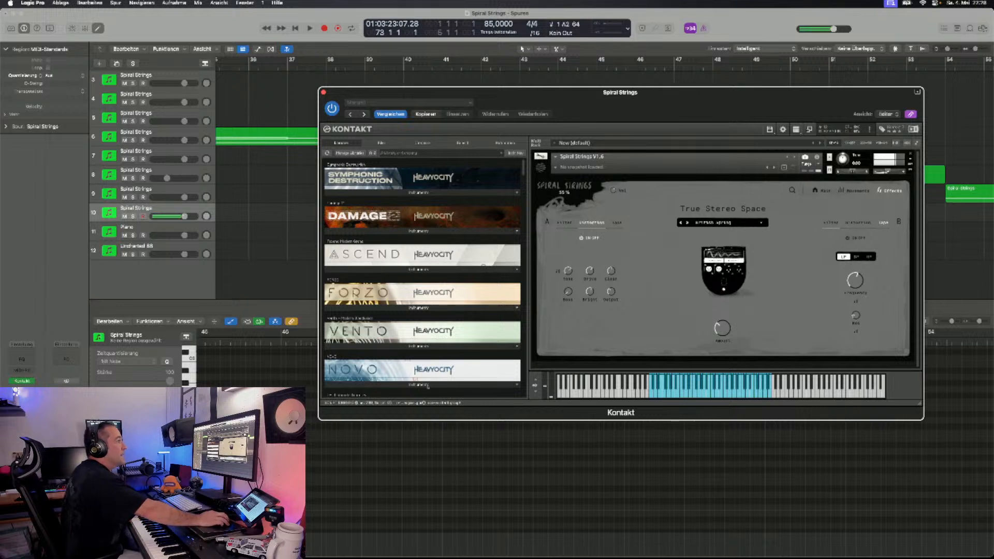
left_click(821, 190)
left_click(854, 190)
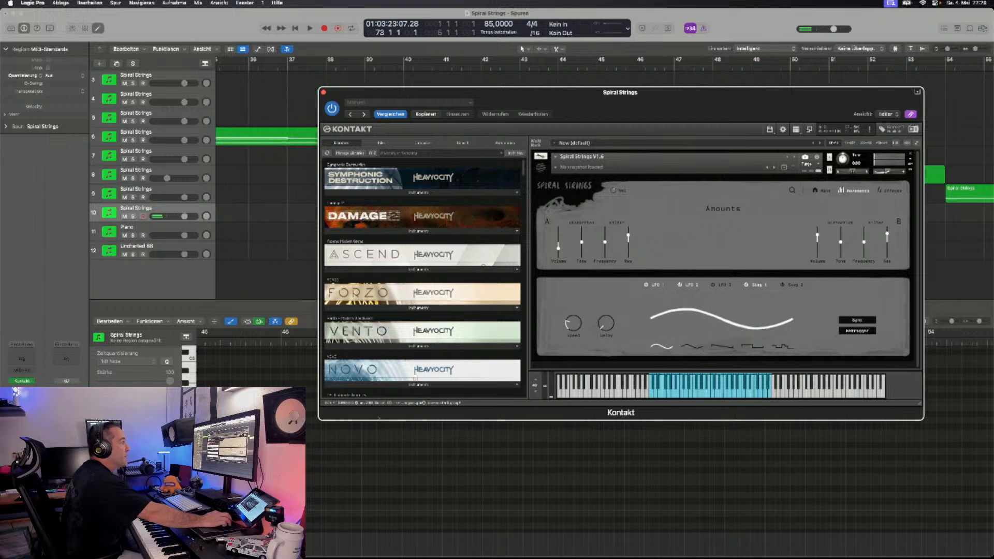
left_click(759, 285)
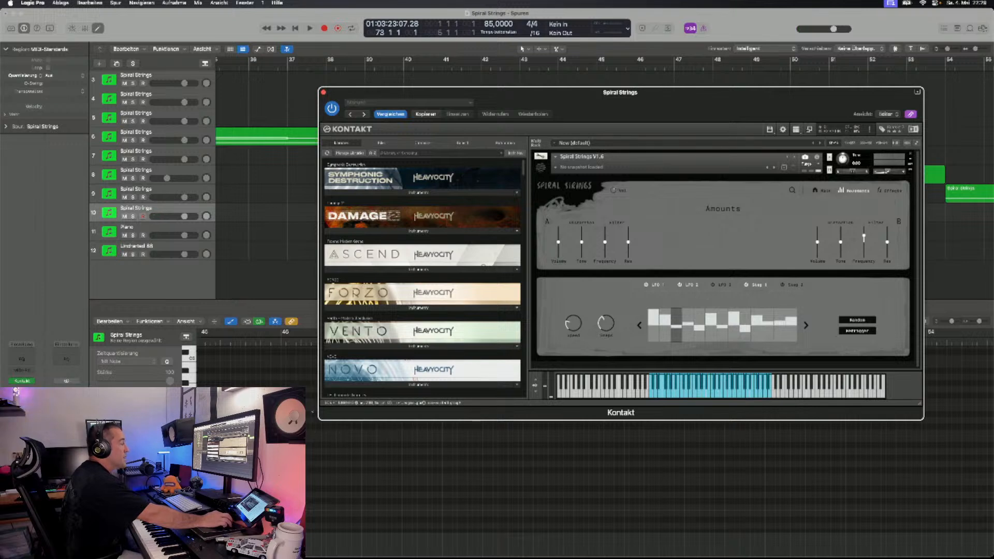
left_click_drag(558, 242, 558, 231)
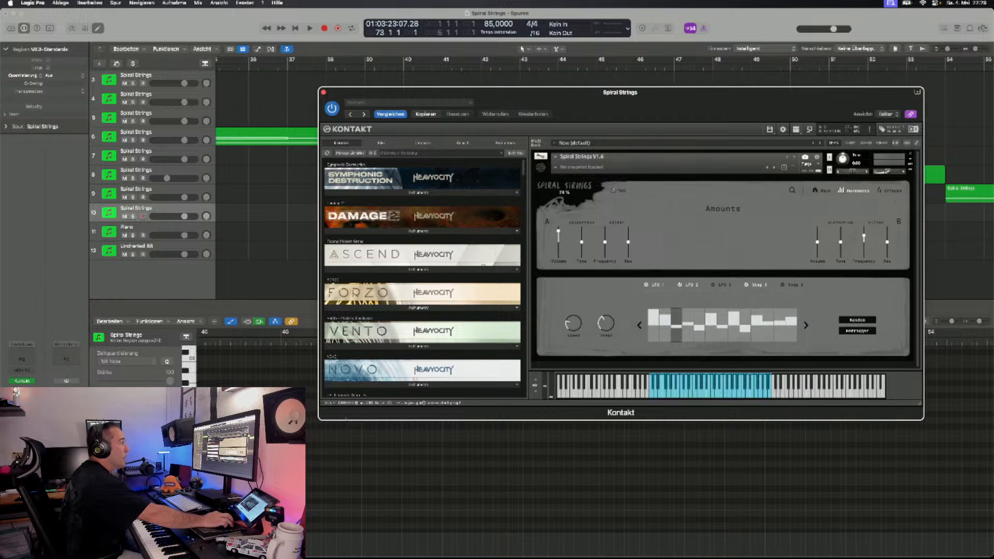
left_click(646, 285)
mouse_move(676, 328)
left_mouse_down()
mouse_move(676, 341)
mouse_move(745, 341)
left_mouse_up()
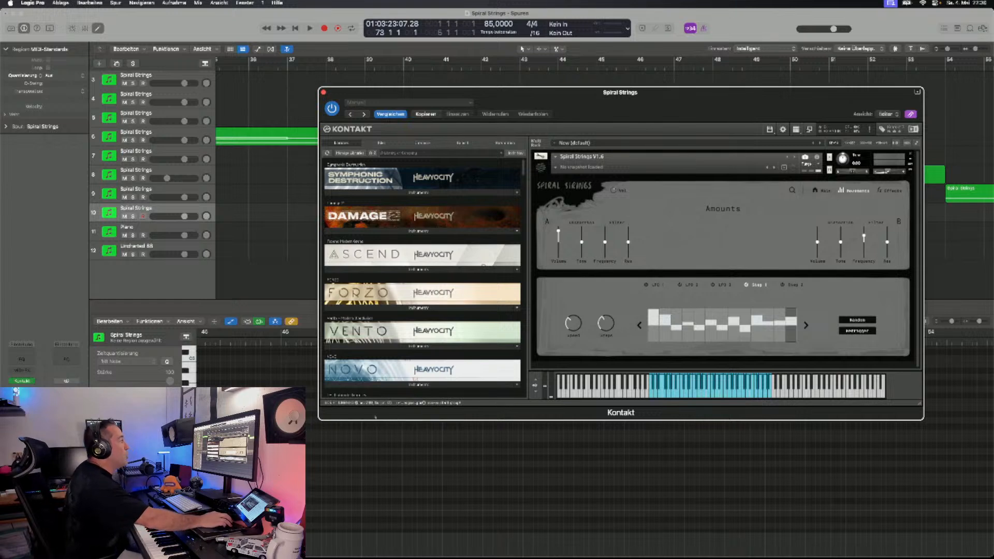
- Look through the LFO 1, LFO 2 and LFO 3 movement settings
left_click(658, 284)
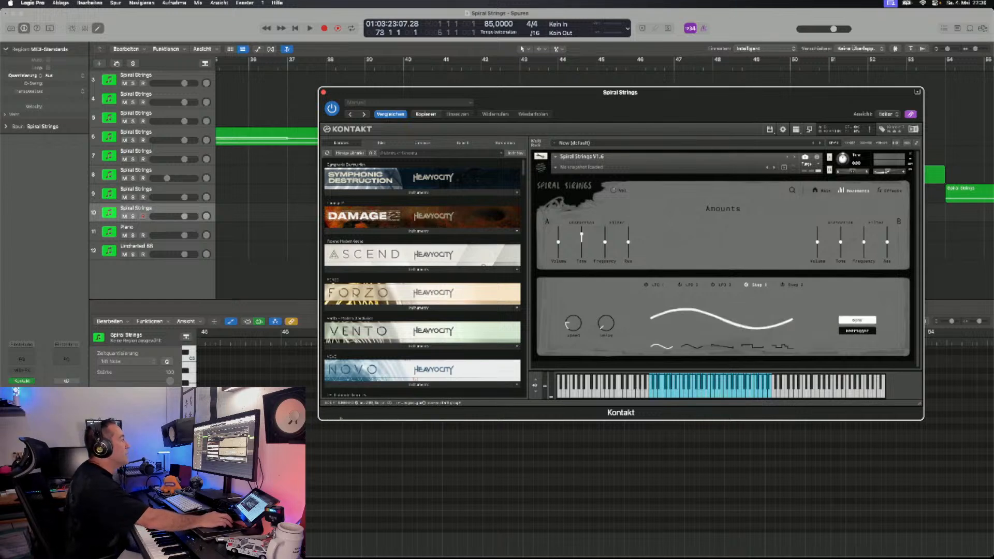
left_click(690, 285)
left_click(724, 285)
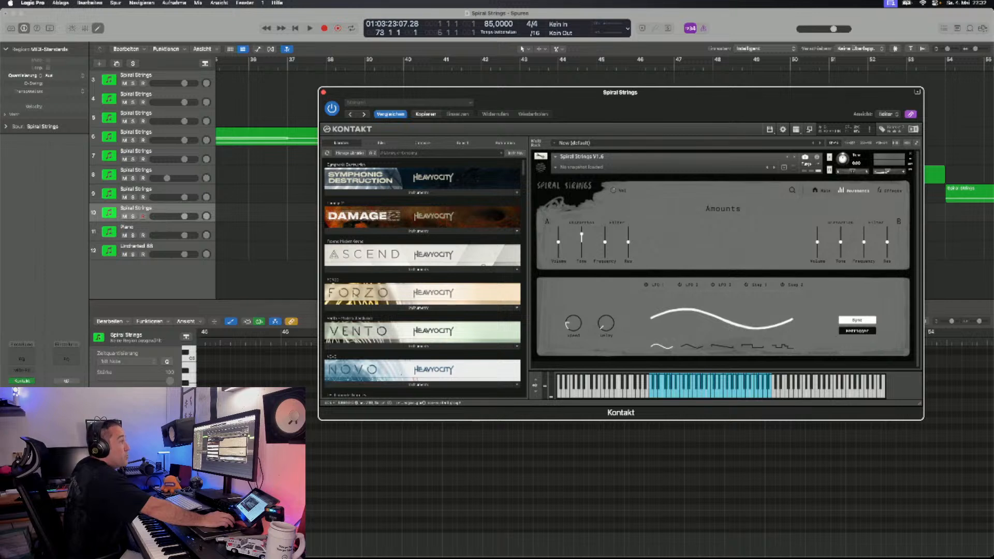
- Centre the A/B balance and assign Legato to channel A and Dissonant to channel B
left_click(822, 190)
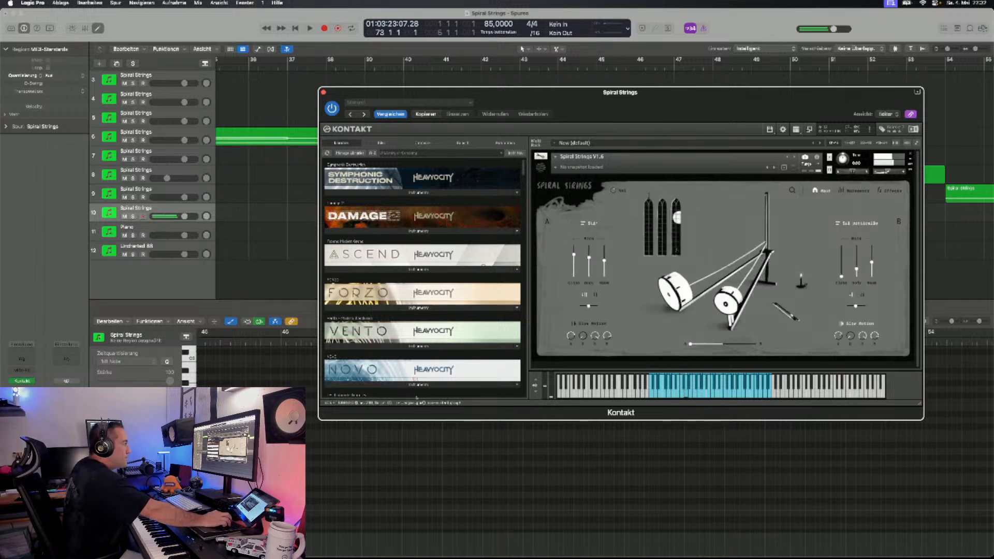
left_click_drag(690, 344, 724, 344)
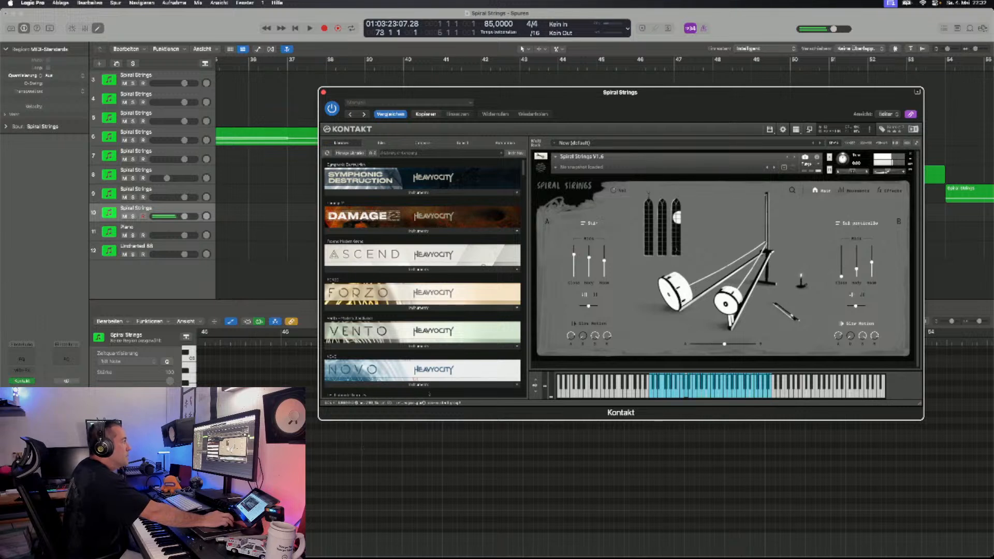
left_click(590, 223)
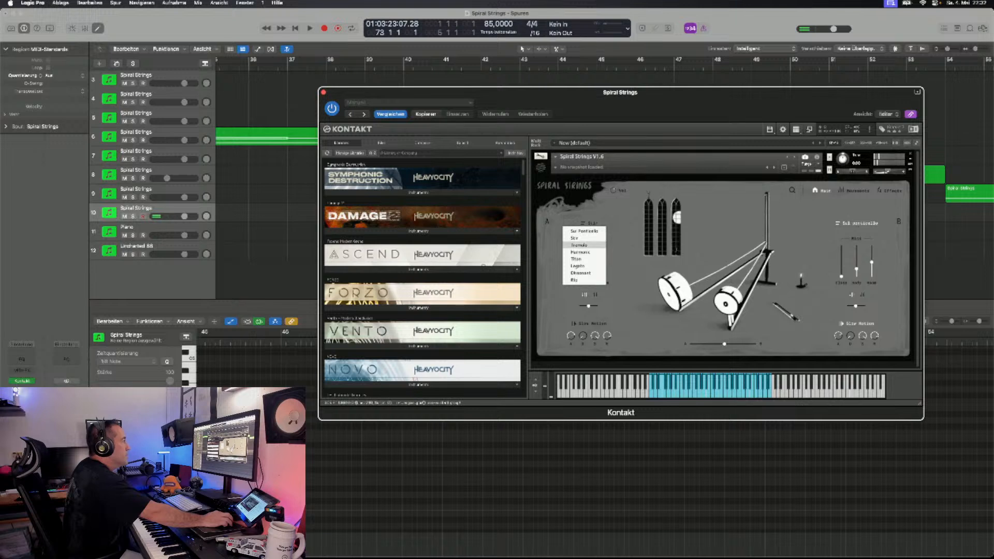
left_click(578, 266)
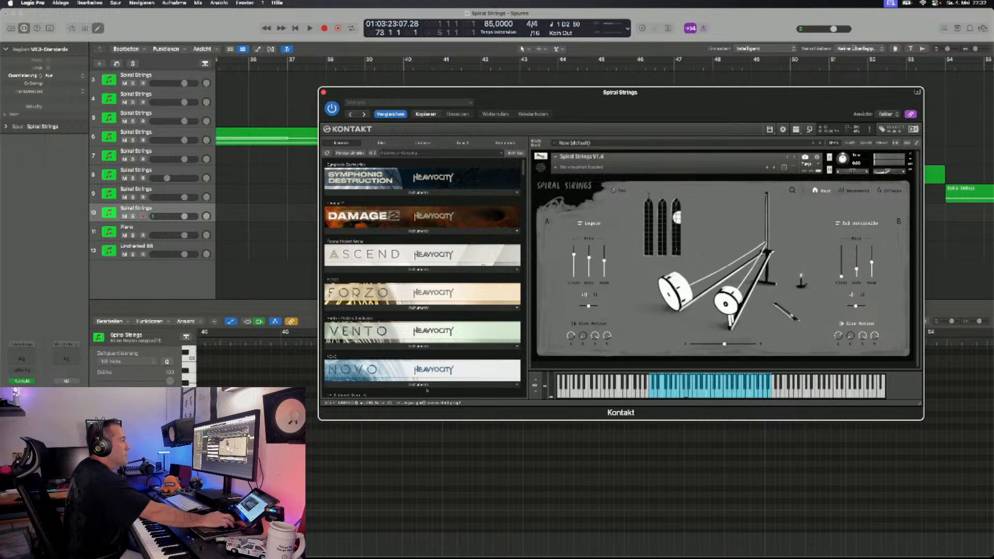
left_click(857, 223)
left_click(848, 273)
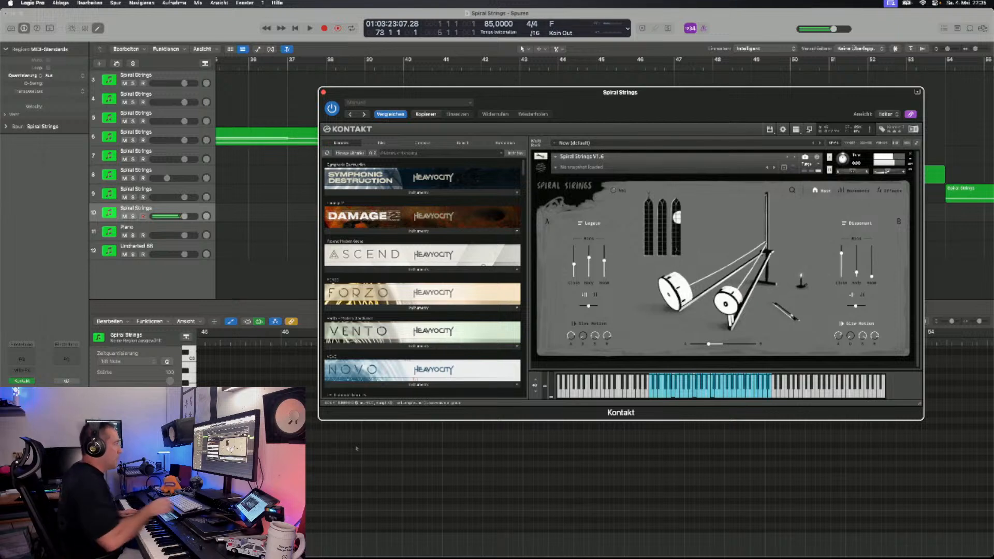
- Move the Kontakt window clear of the tracks and record the tenth Spiral Strings track from bar 73 to just before bar 82
left_click_drag(363, 92, 351, 228)
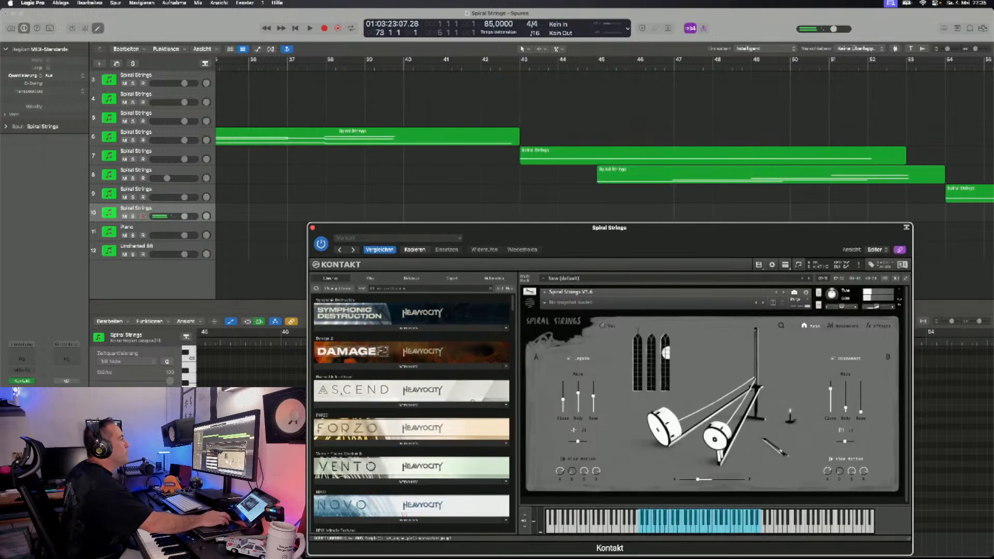
scroll(604, 145, "right", 19)
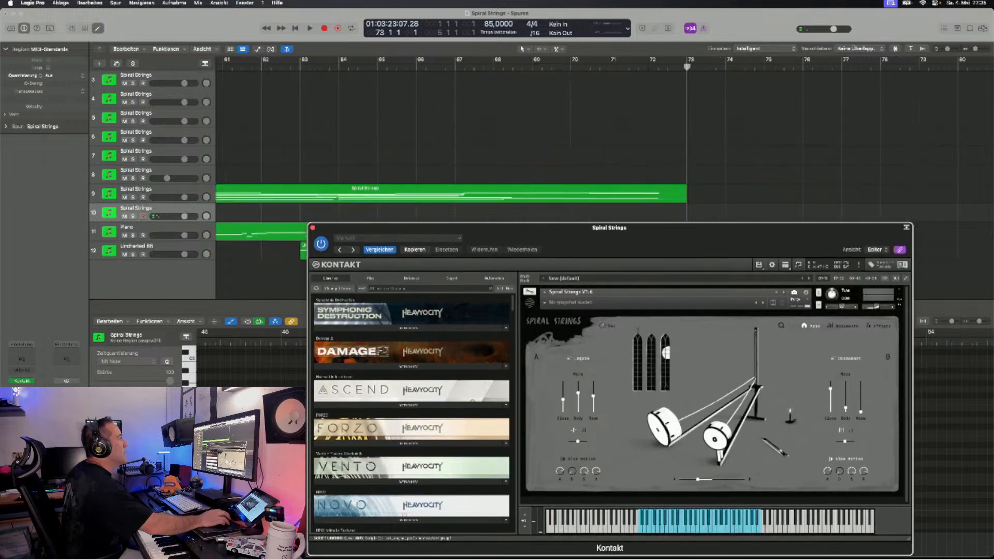
scroll(604, 145, "right", 1)
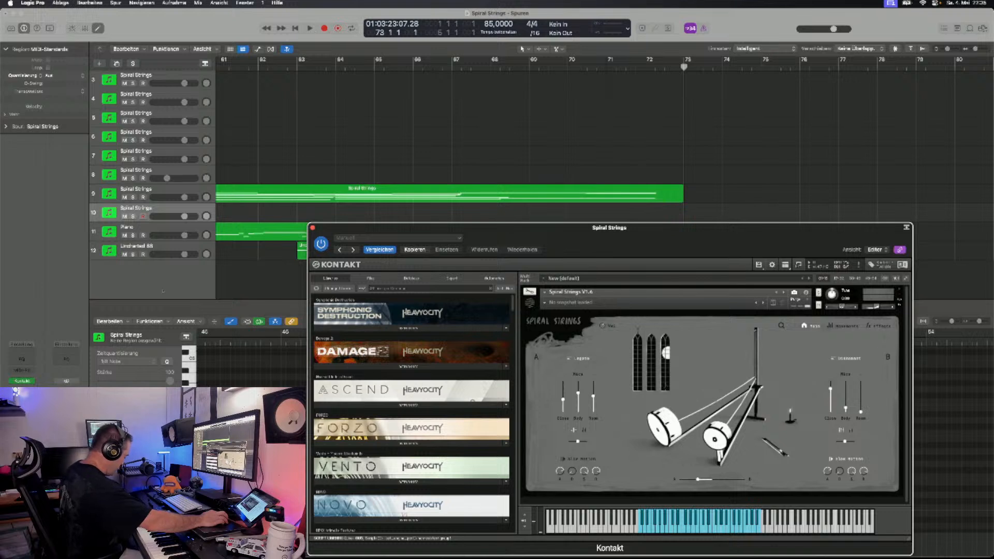
key("r")
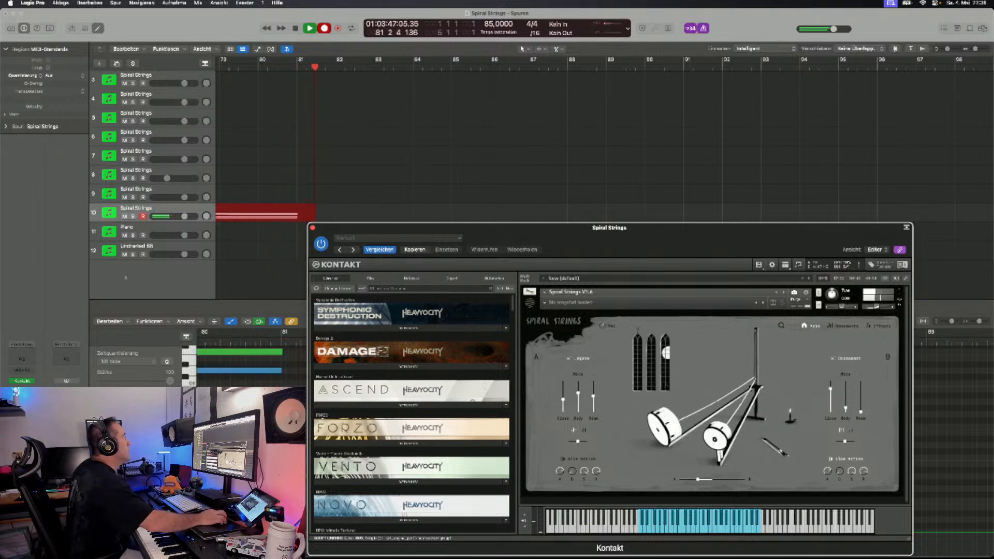
key("space")
- Change the True Stereo Space effect from British Spring to Mountain
left_click(879, 326)
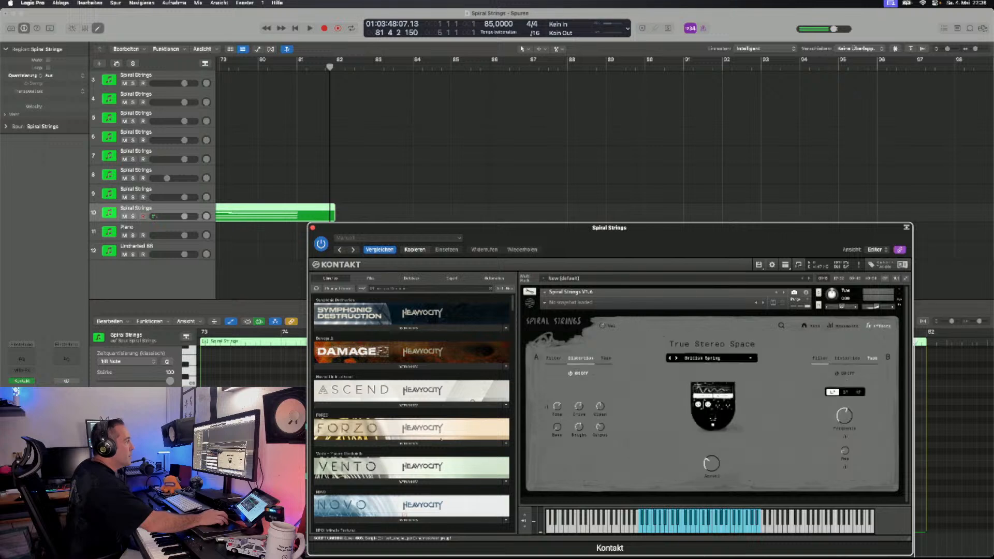
left_click(717, 358)
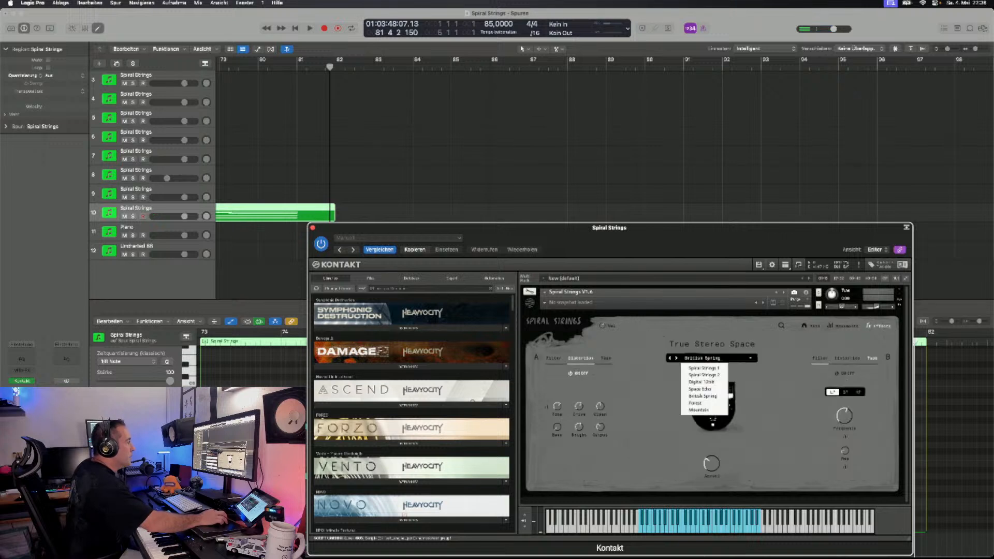
left_click(698, 410)
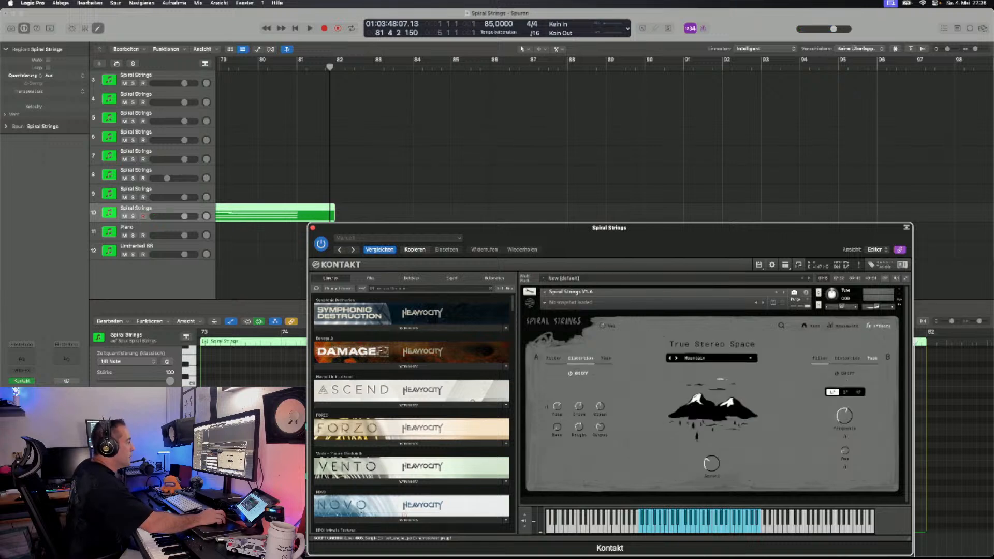
- Adjust the amount of the Mountain space and play the tenth Spiral Strings track from just before bar 73 to bar 82
left_click_drag(712, 464, 711, 455)
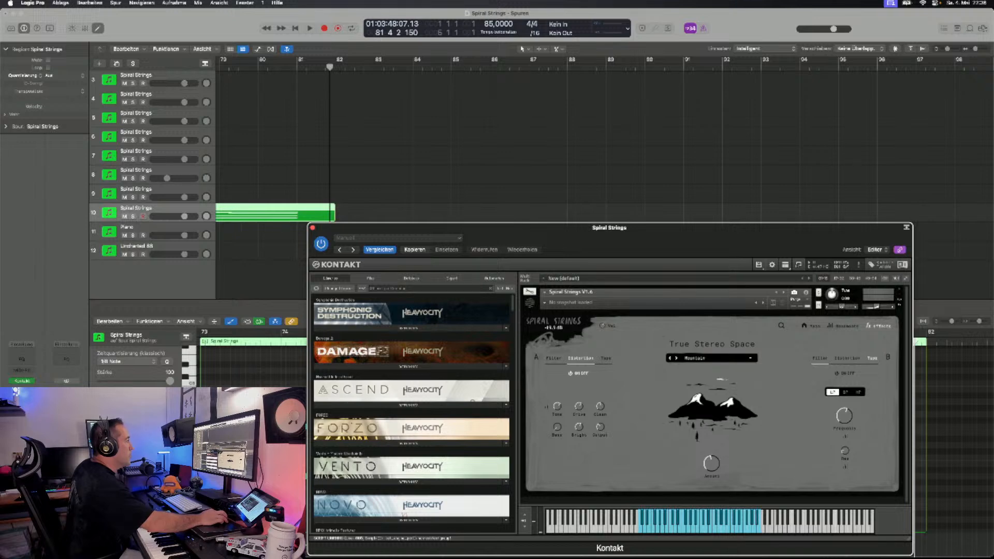
left_click_drag(569, 228, 568, 248)
scroll(565, 171, "left", 10)
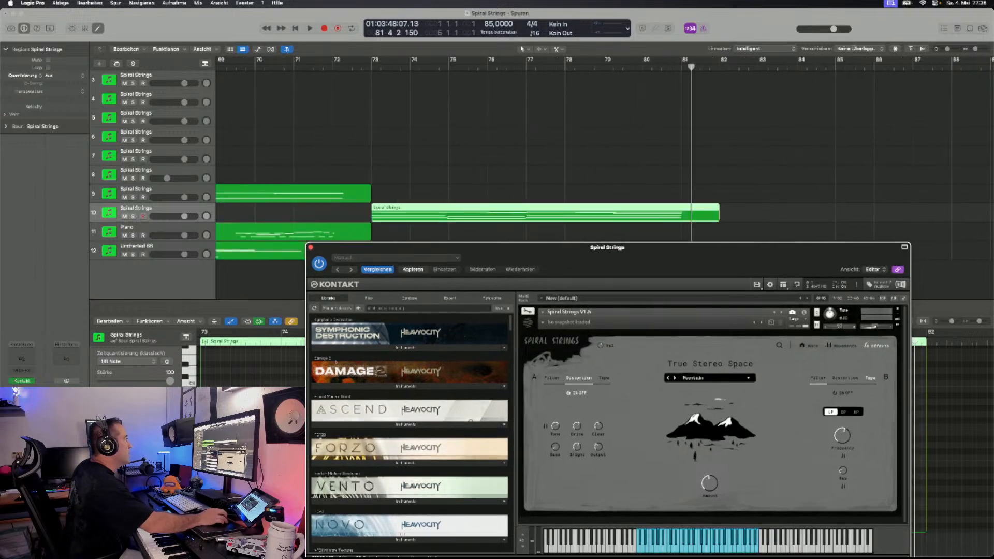
scroll(604, 148, "left", 2)
left_click(435, 66)
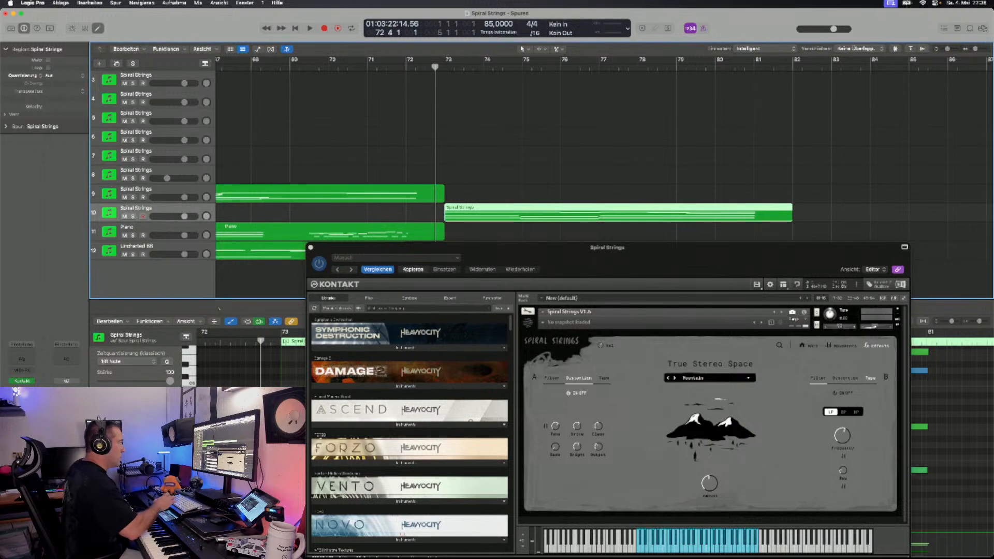
key("space")
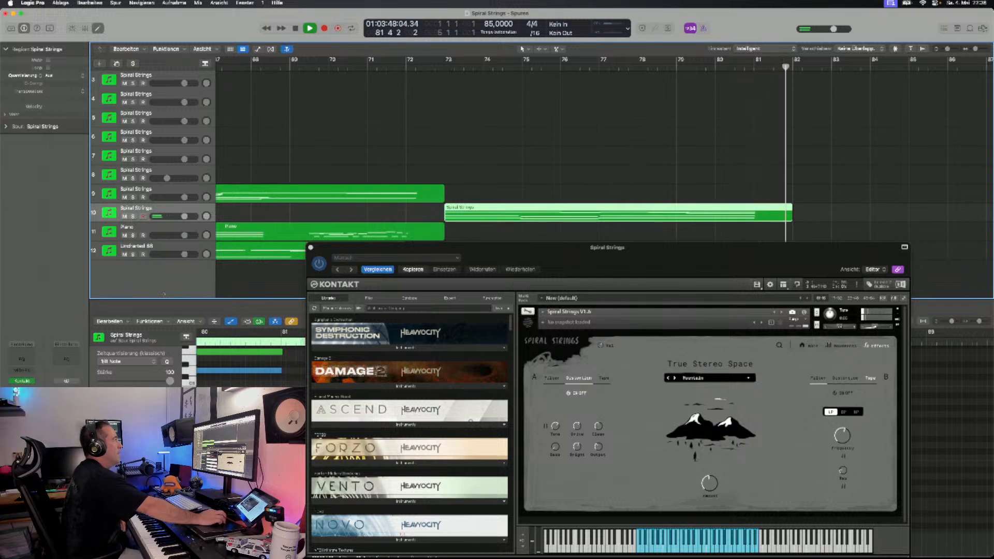
key("space")
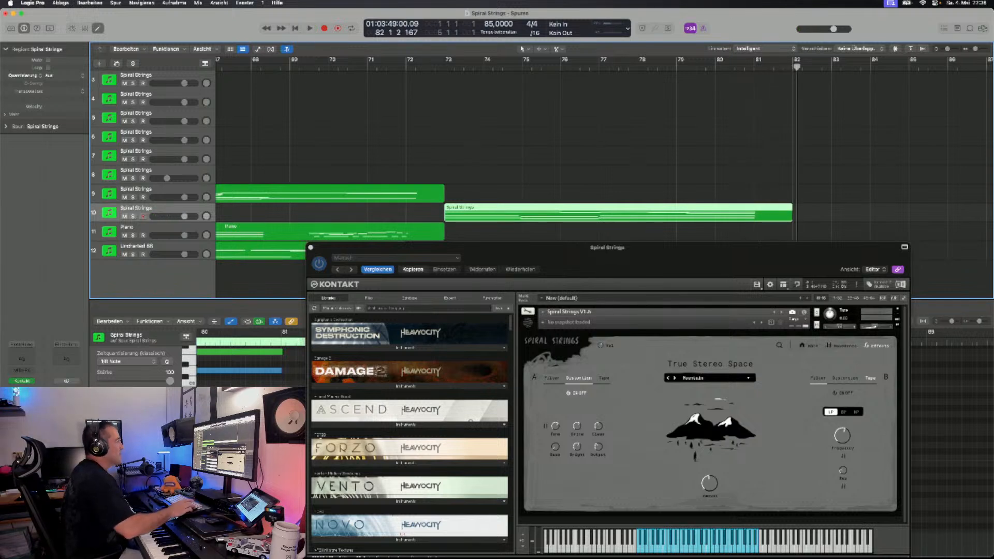
- Return to the project start, move the Kontakt window clear of the tracks and look over the whole arrangement
key("Return")
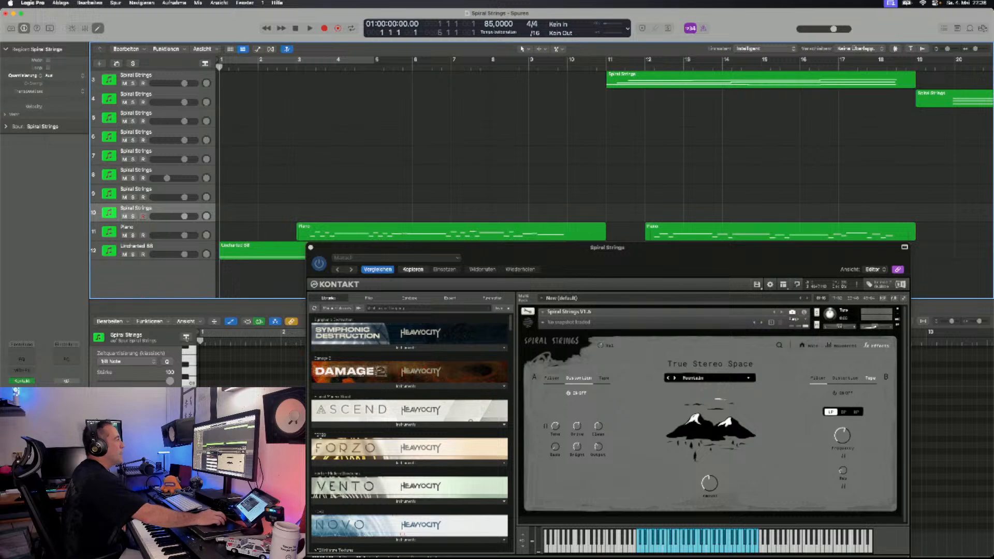
left_click_drag(608, 247, 602, 293)
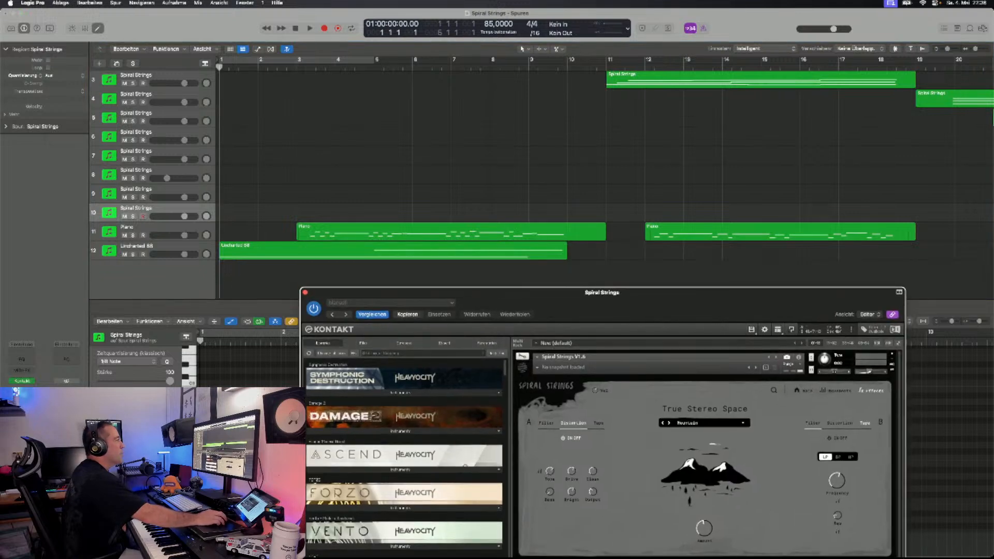
scroll(604, 155, "right", 15)
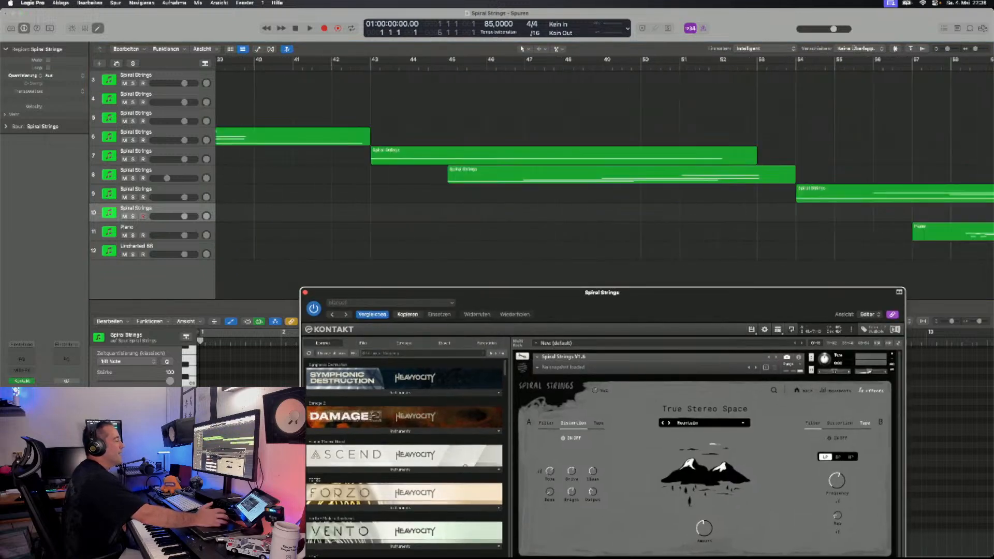
scroll(605, 156, "right", 15)
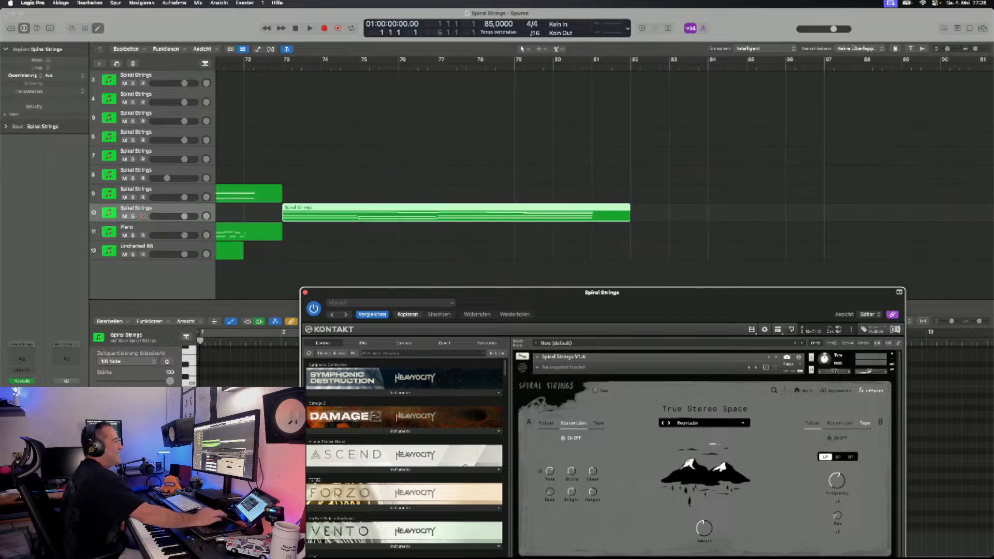
scroll(604, 155, "left", 20)
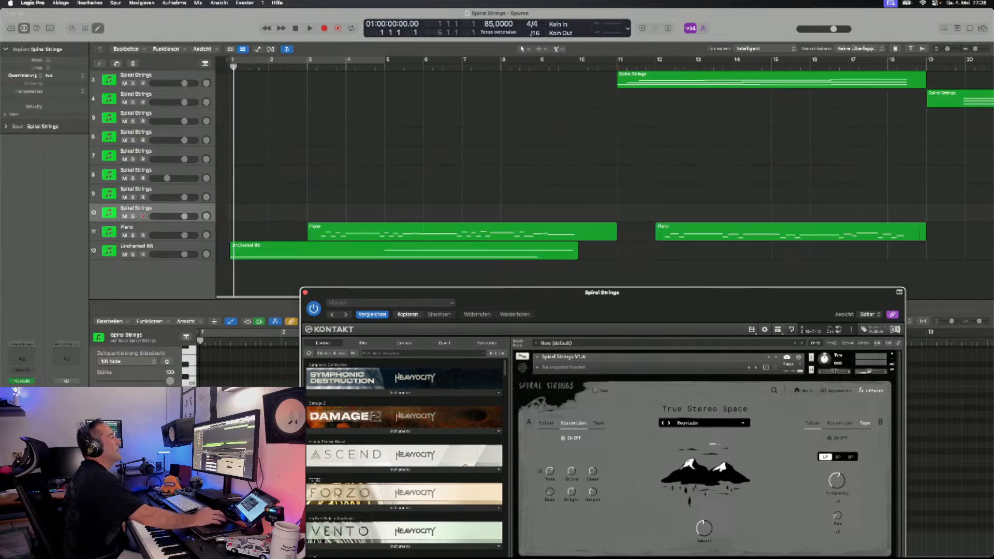
scroll(605, 155, "right", 20)
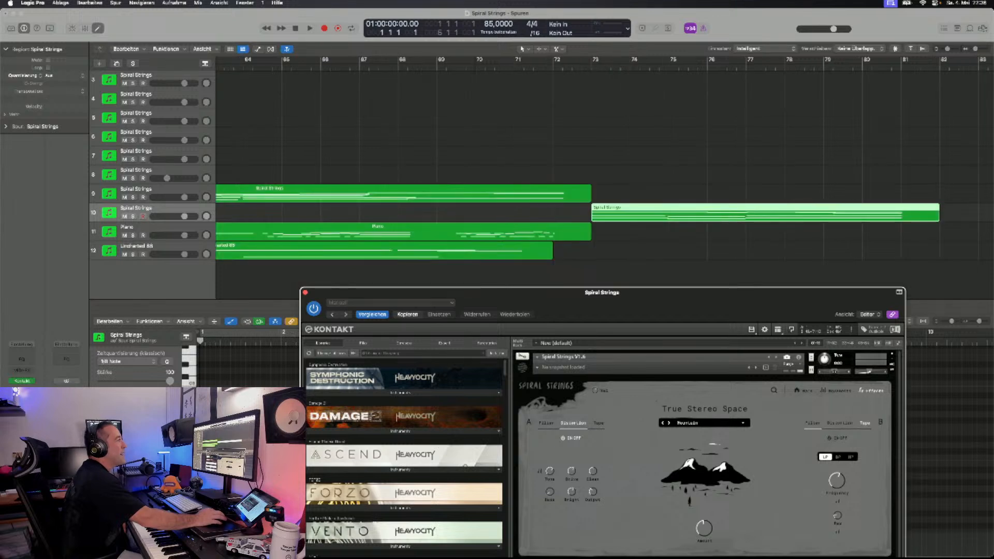
scroll(605, 155, "left", 20)
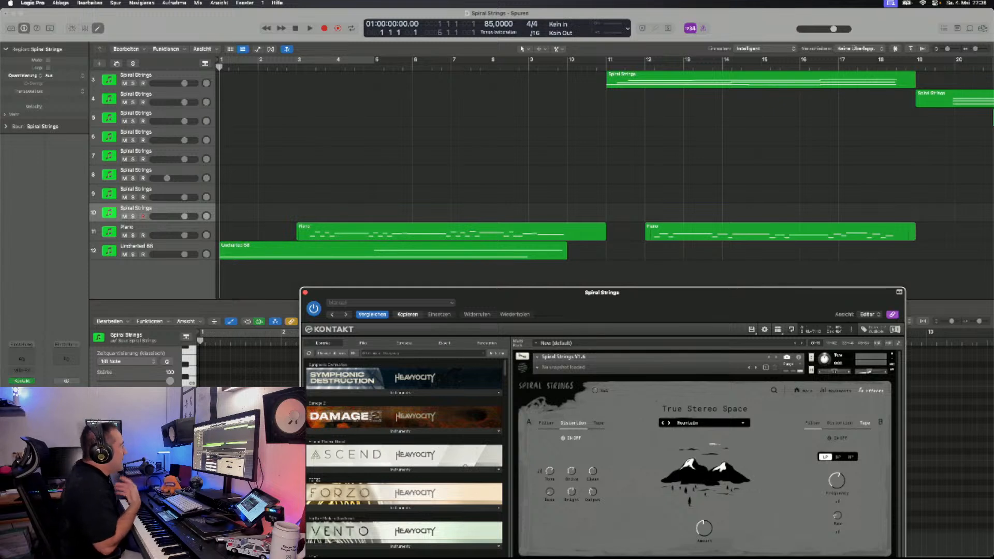
- Play the complete arrangement from bar 1 to the end of the tenth Spiral Strings region, following the playhead through the tracks
key("space")
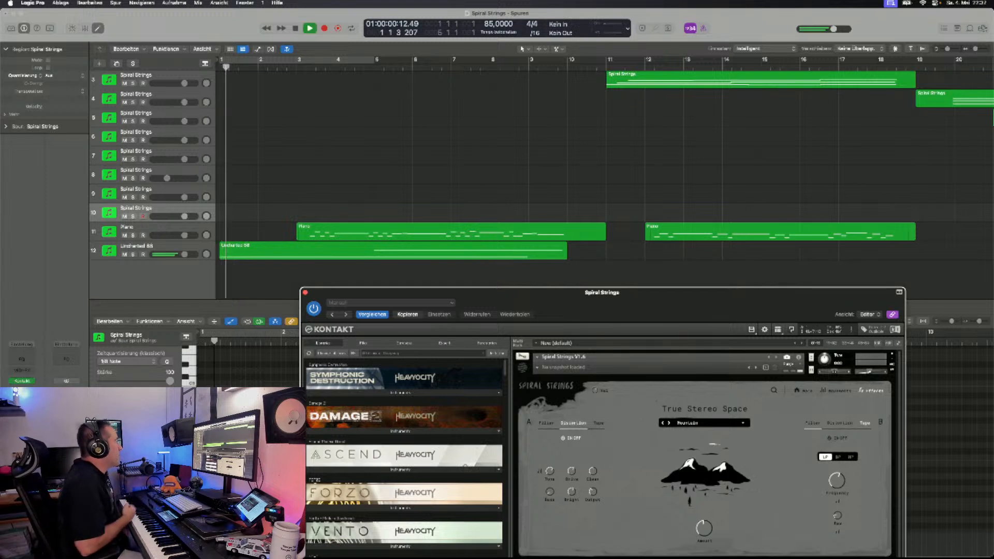
scroll(414, 176, "up", 2)
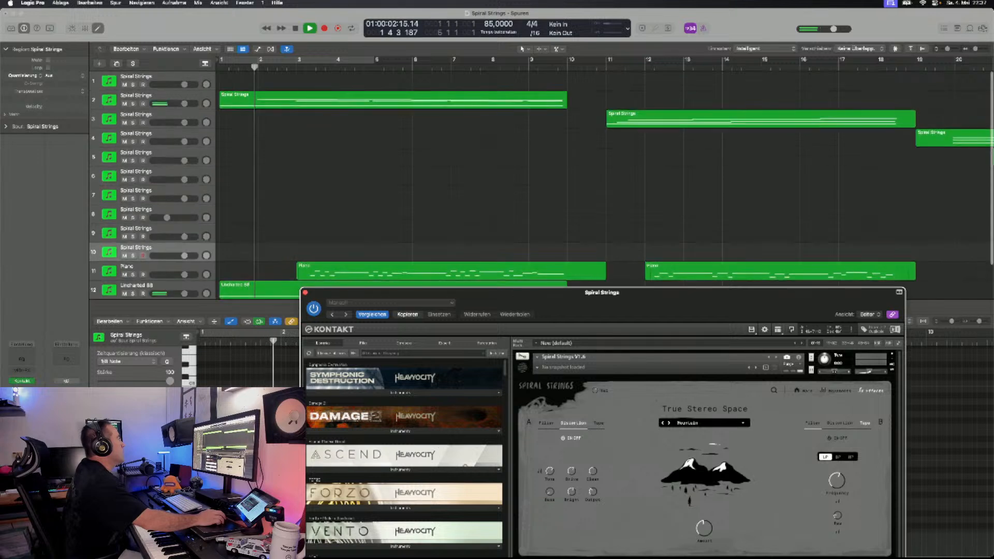
scroll(414, 176, "down", 1)
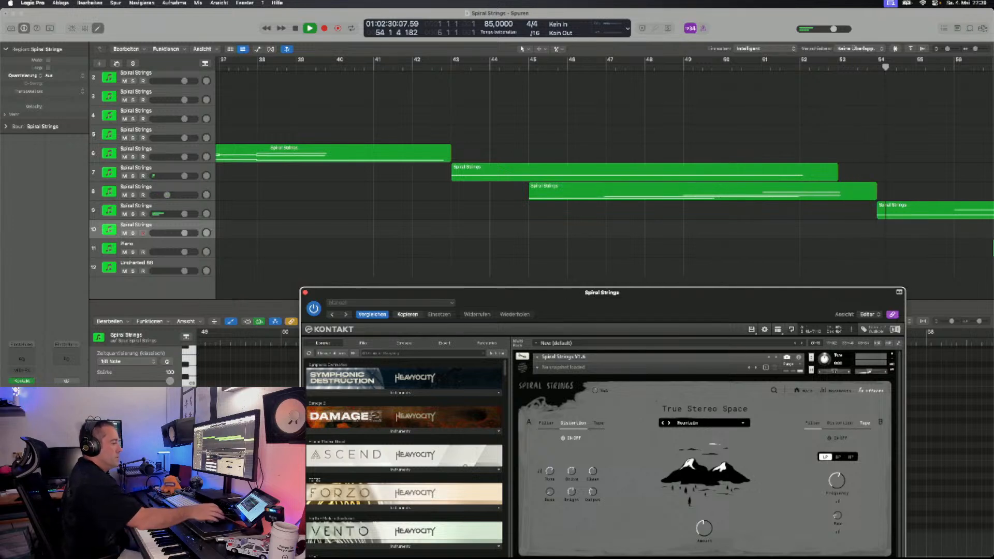
scroll(605, 179, "right", 8)
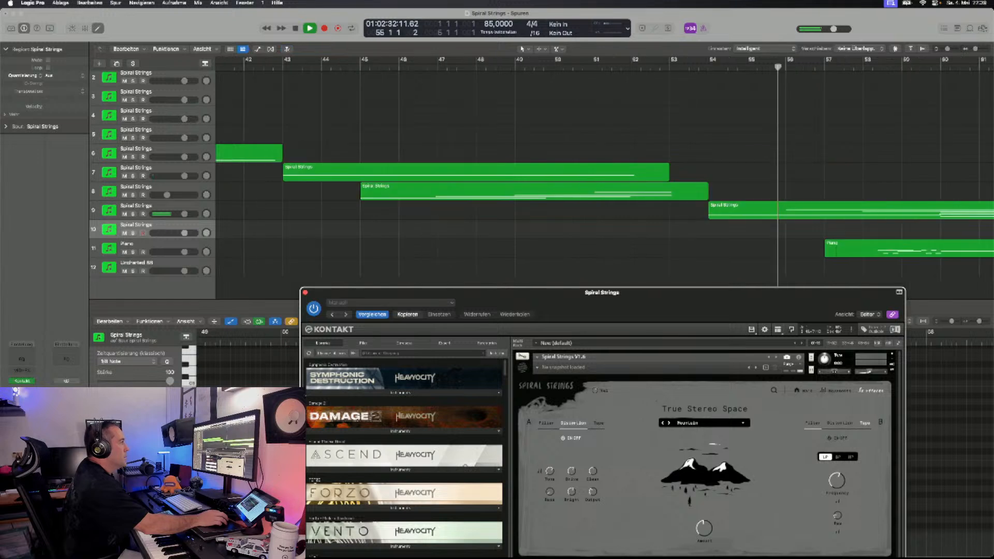
scroll(604, 179, "right", 5)
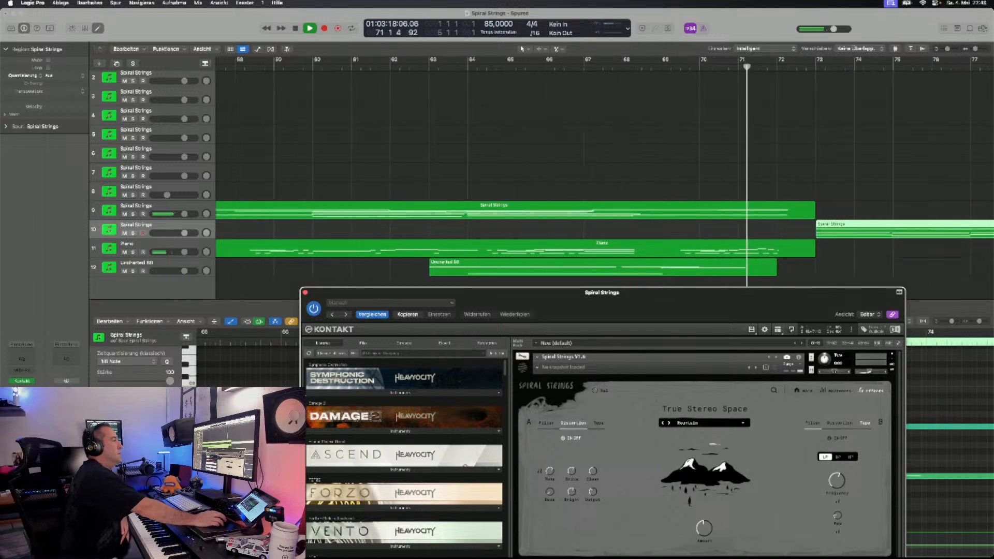
scroll(604, 176, "right", 3)
scroll(603, 176, "down", 1)
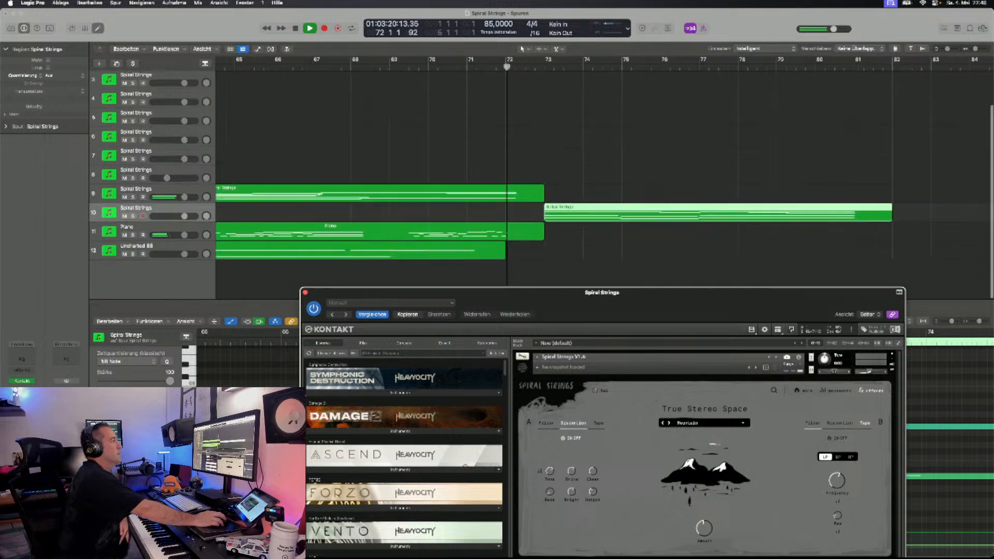
scroll(604, 176, "right", 3)
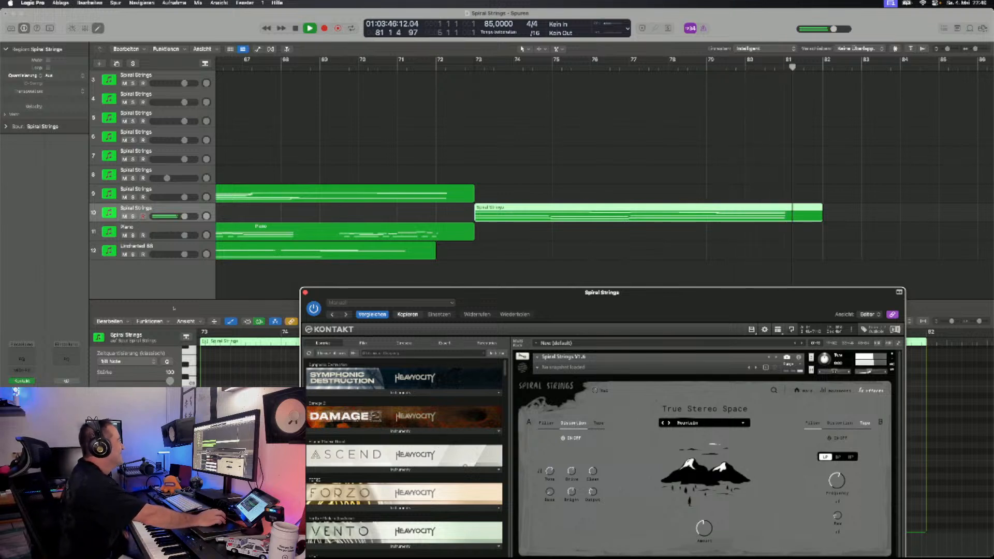
key("space")
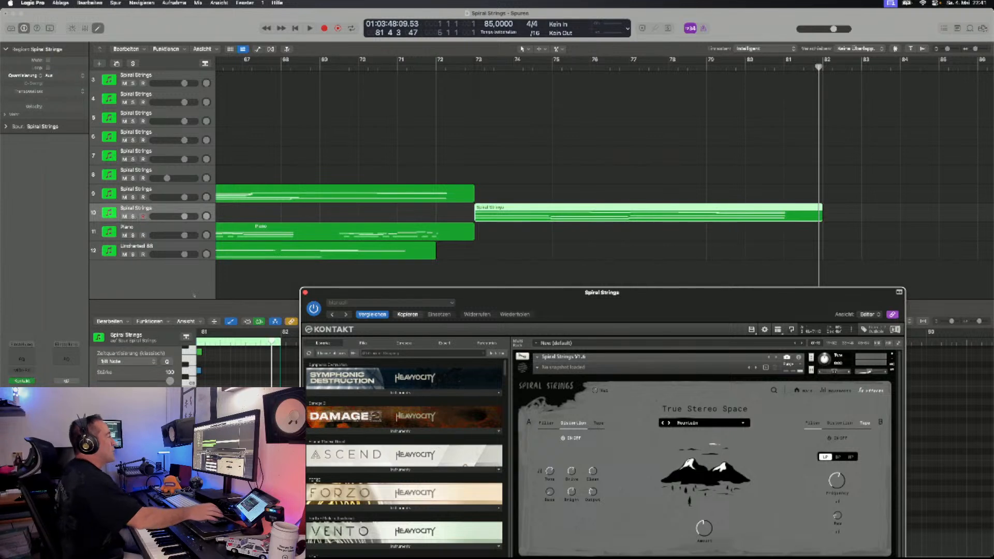
- Bring the Kontakt window back into full view and review the tenth track's Movements and Effects pages
scroll(605, 155, "left", 20)
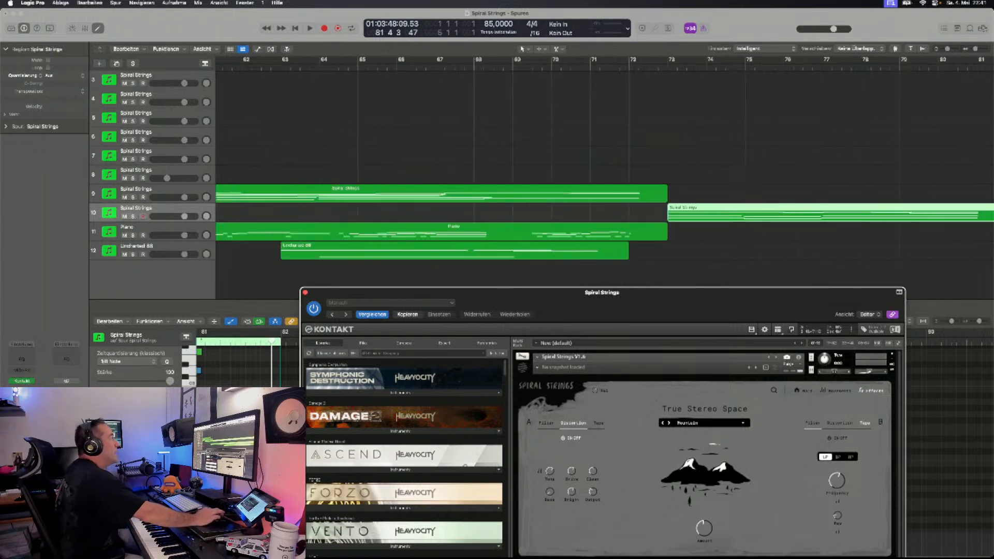
scroll(605, 155, "left", 10)
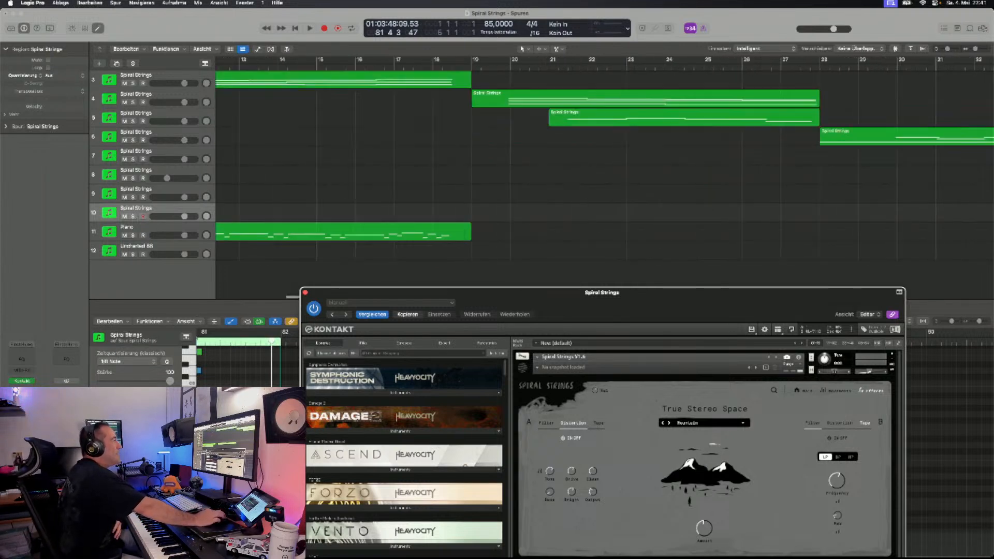
scroll(604, 155, "right", 15)
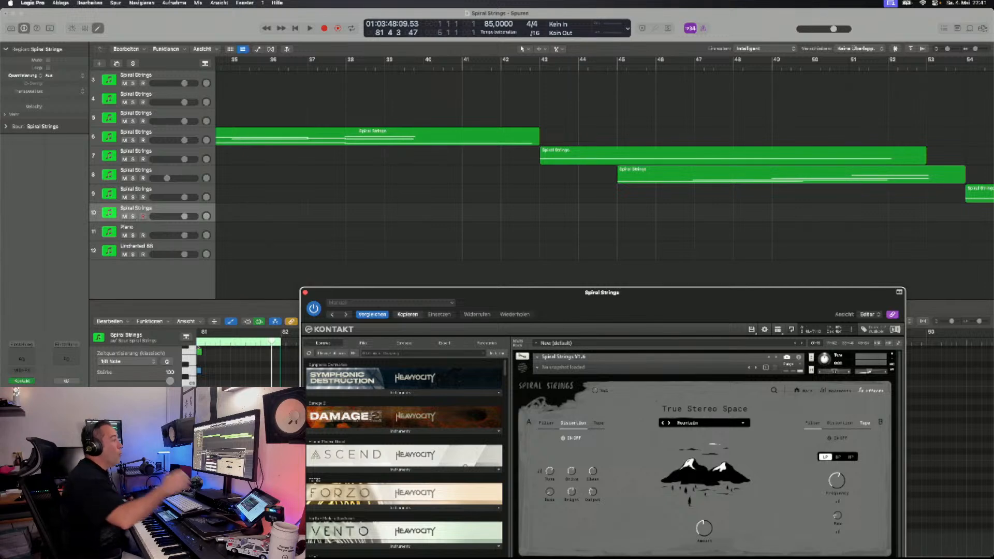
left_click_drag(602, 292, 567, 143)
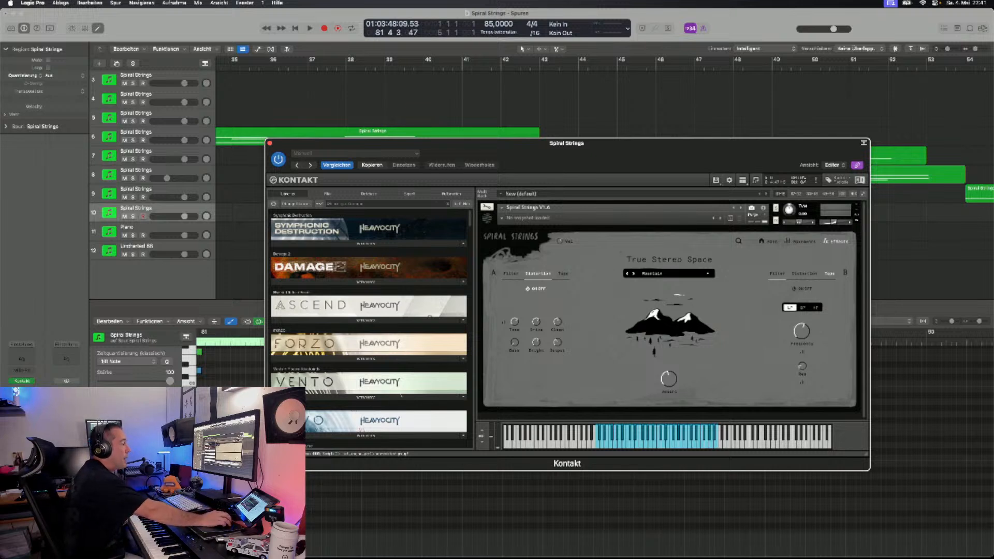
left_click(800, 242)
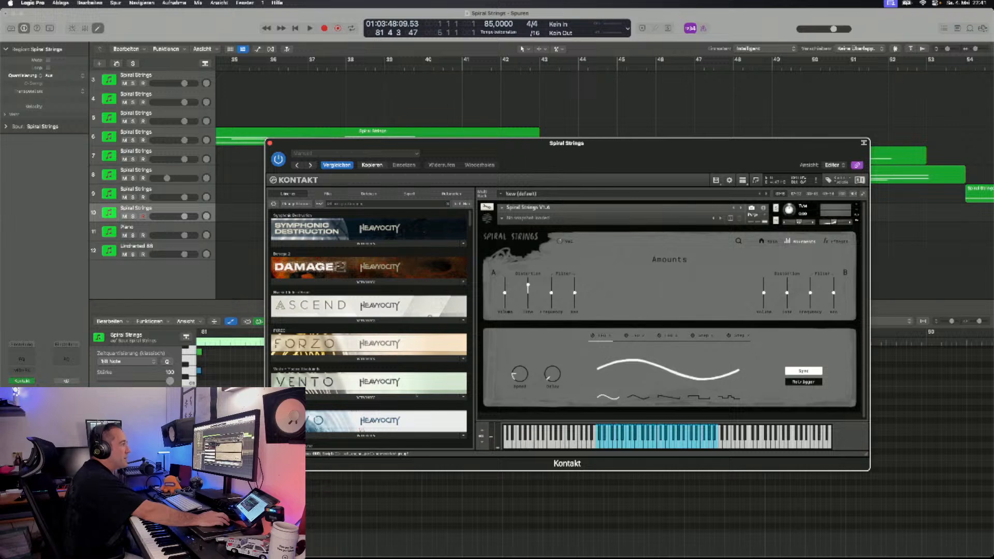
left_click(836, 241)
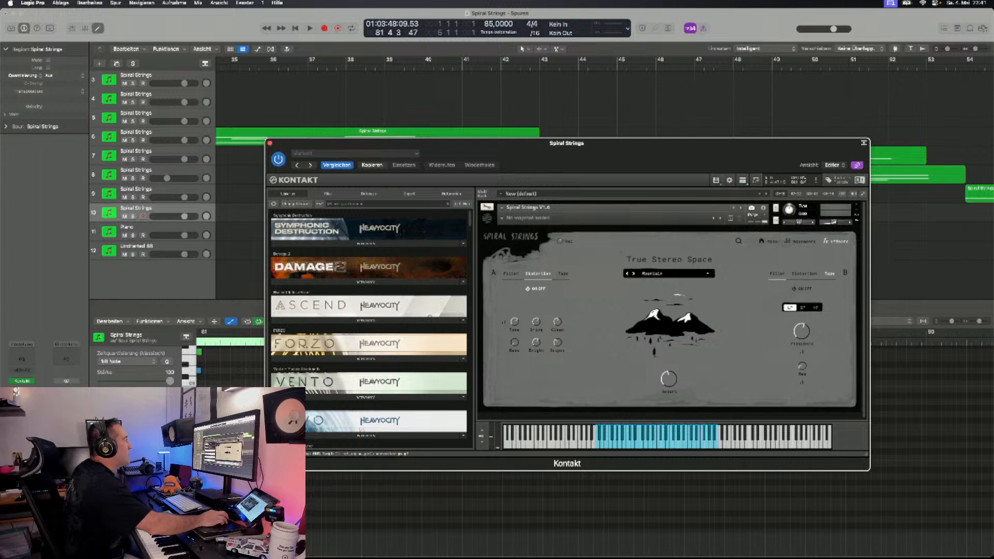
- Move the Kontakt window lower and look over the Spiral Strings regions in the first half of the arrangement
left_click_drag(566, 144, 559, 203)
scroll(569, 171, "left", 1)
scroll(569, 129, "left", 15)
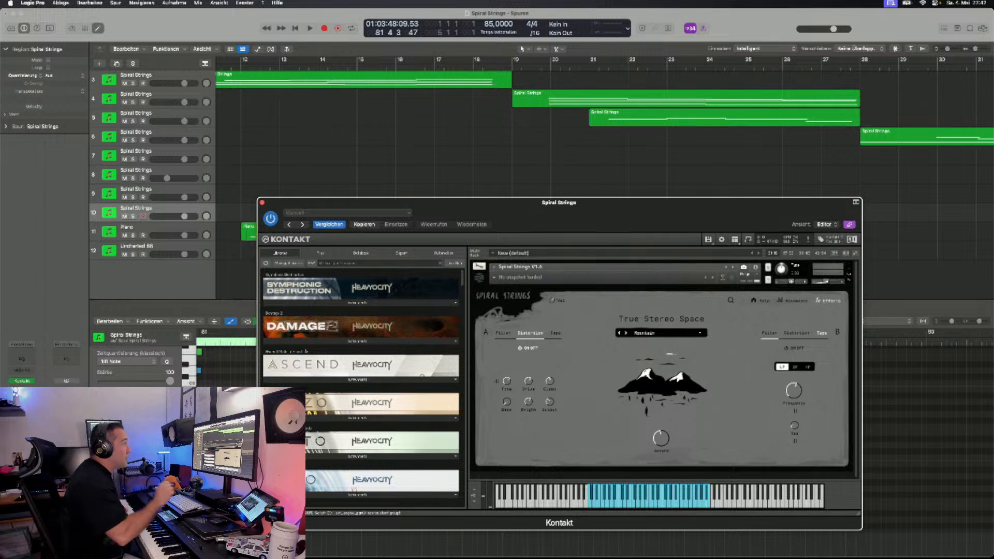
scroll(604, 109, "right", 5)
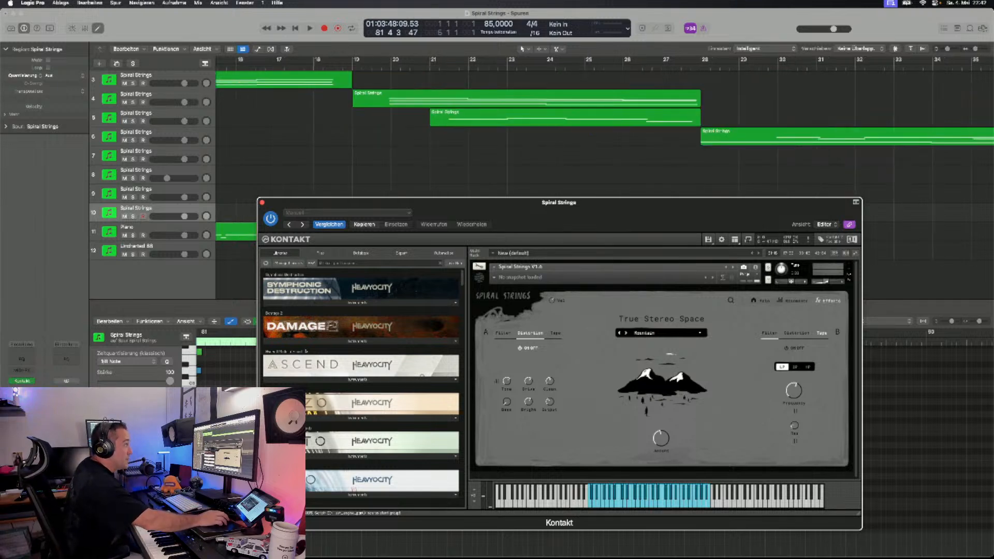
scroll(605, 109, "right", 10)
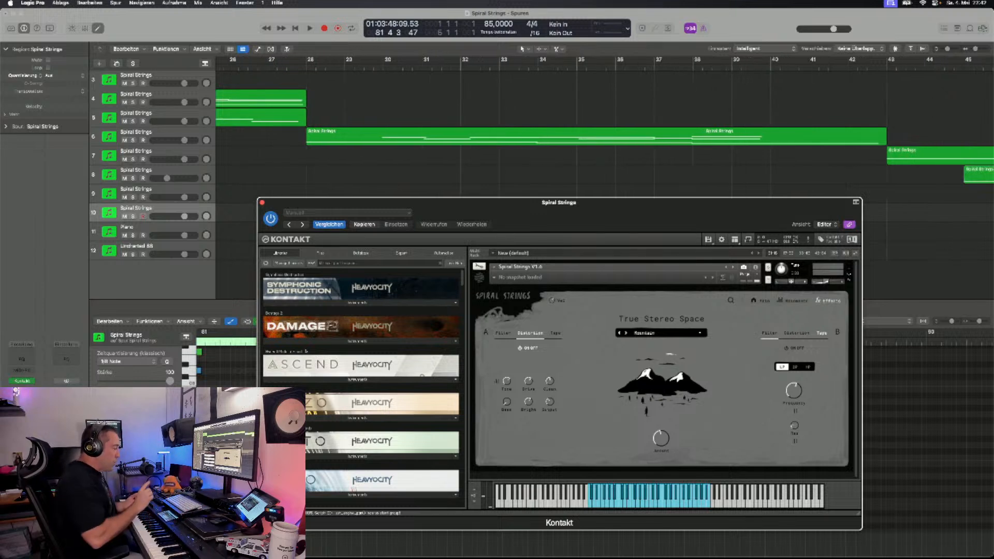
scroll(605, 155, "up", 1)
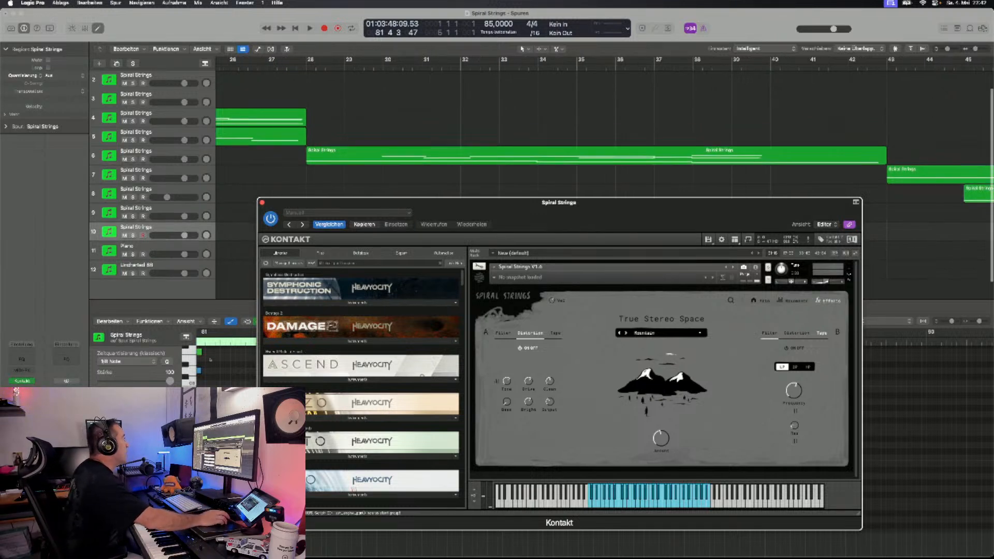
scroll(605, 129, "up", 1)
scroll(605, 129, "left", 20)
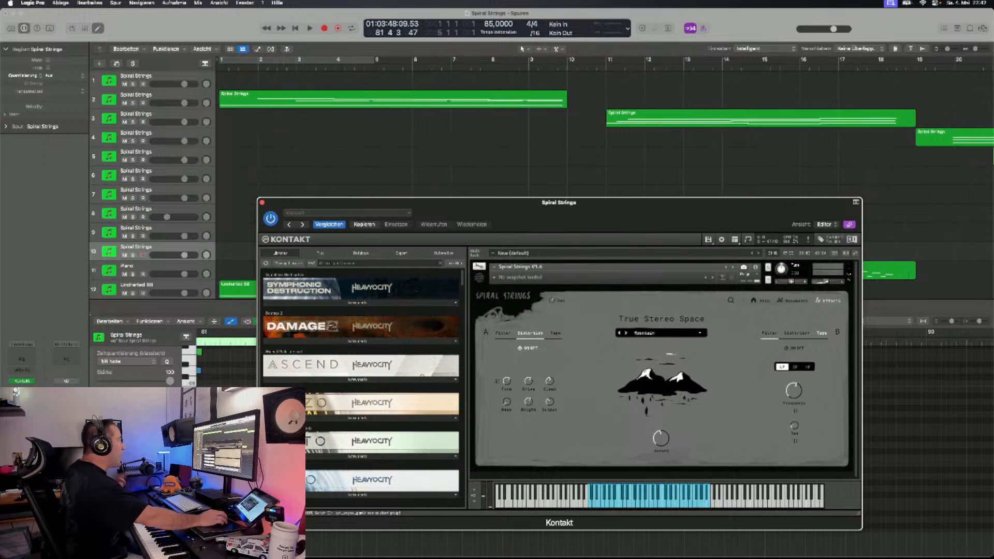
- Select the first Spiral Strings track and load the Harmonic Rip preset from the Short category
left_click(136, 77)
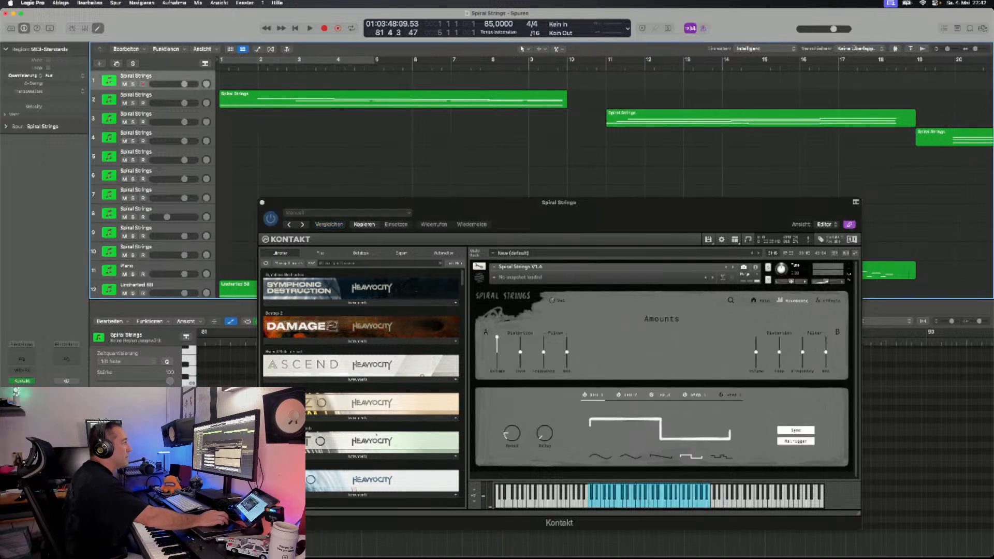
left_click(730, 300)
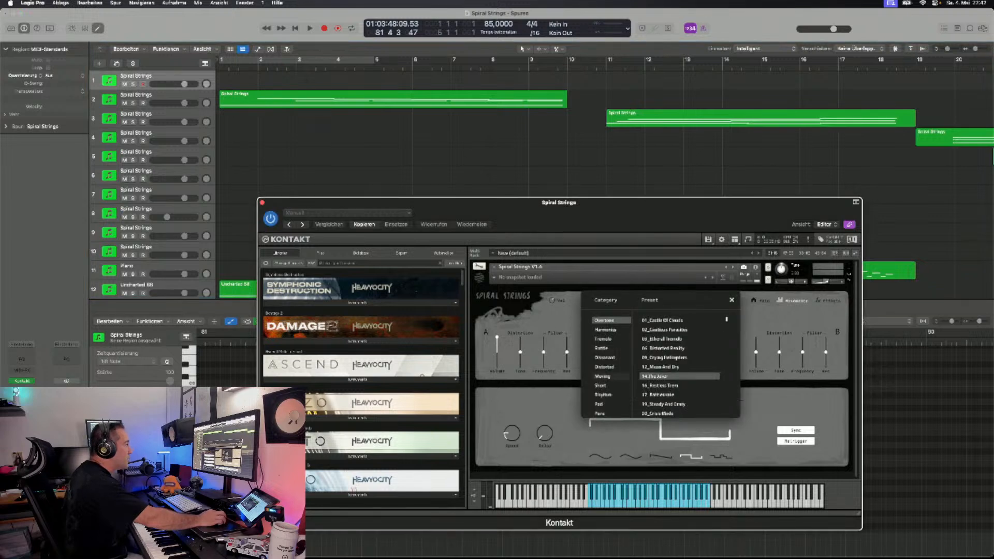
left_click(611, 386)
left_click(611, 321)
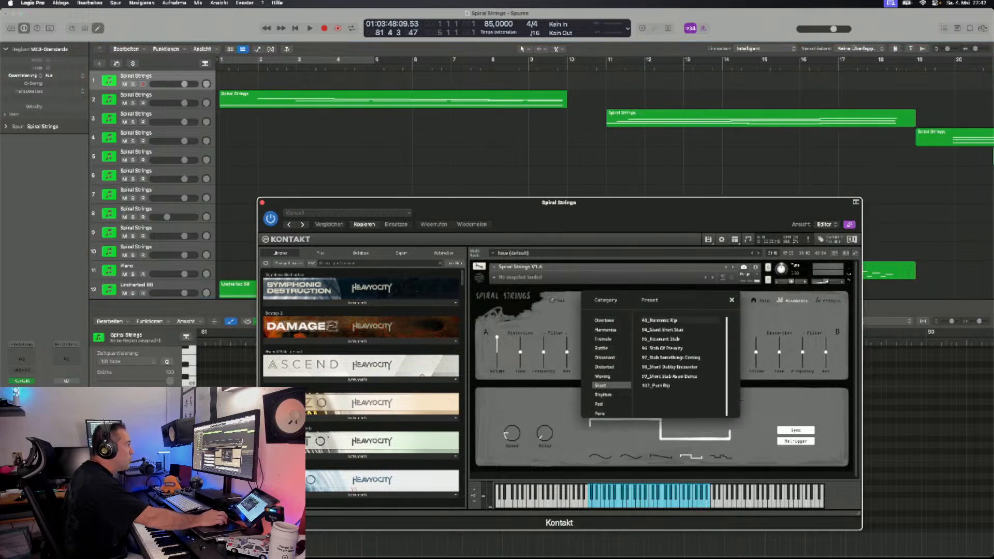
left_click(680, 321)
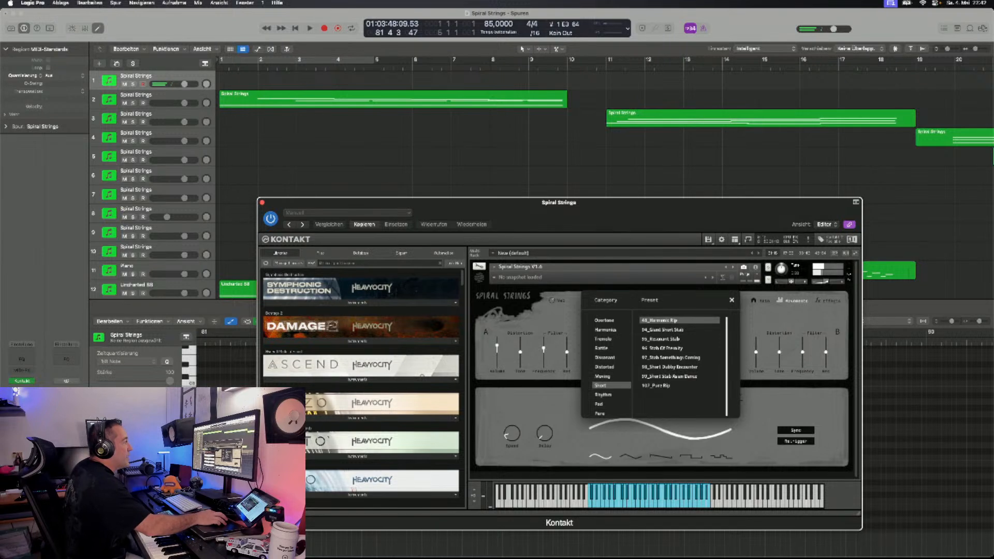
- Audition the Short presets 94_Giant Short Stab, 95_Resonant Stab, 96_Stab Of Eternity and 97_Stab Somethings Coming one after another
left_click(664, 330)
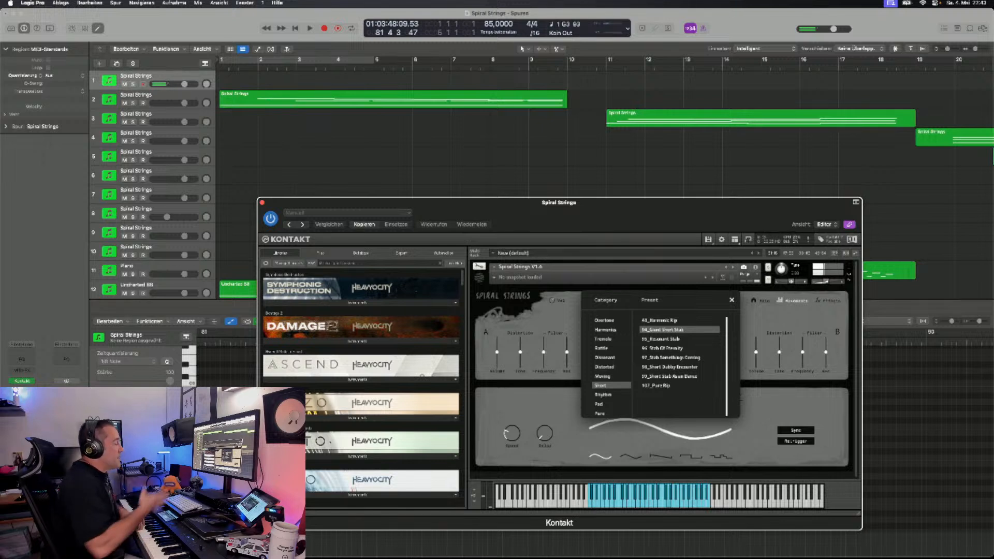
left_click(668, 339)
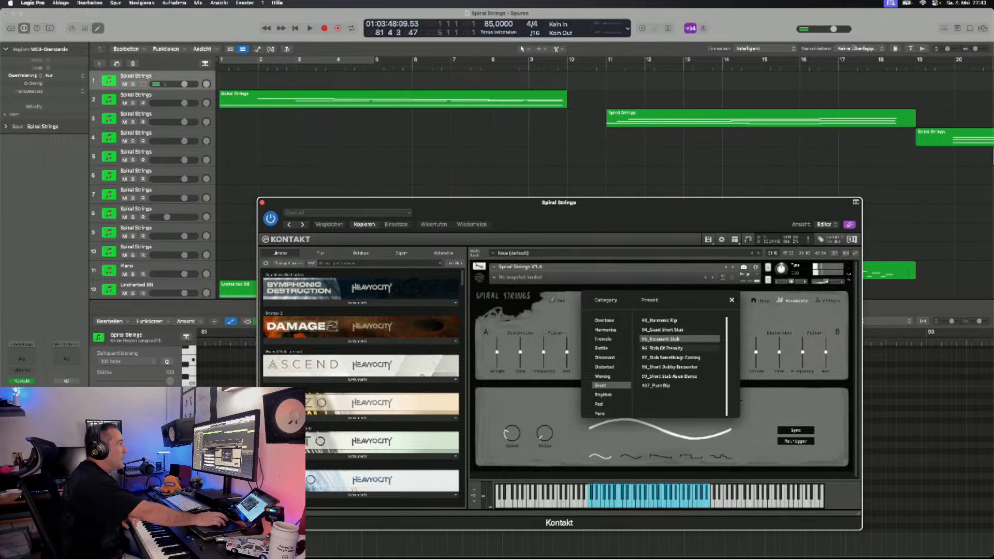
left_click(668, 349)
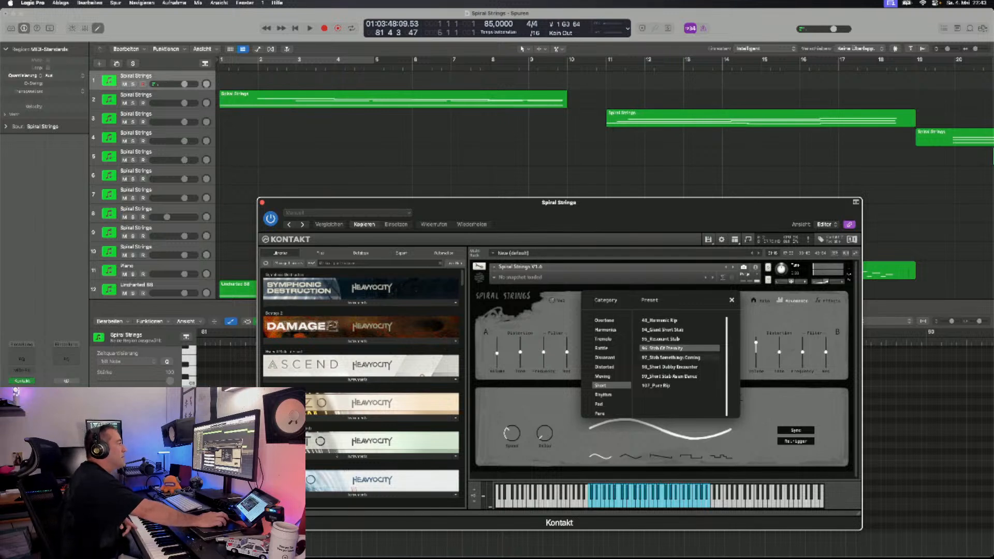
left_click(679, 358)
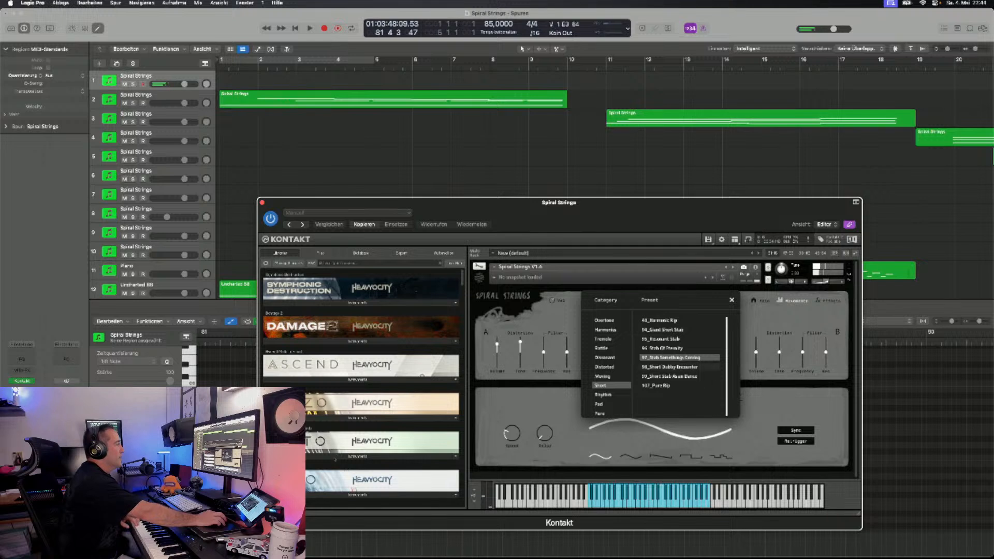
- Audition the remaining Short presets from 98_Short Dubby Encounter on, leave 107_Pure Rip loaded and close the preset browser
left_click(679, 367)
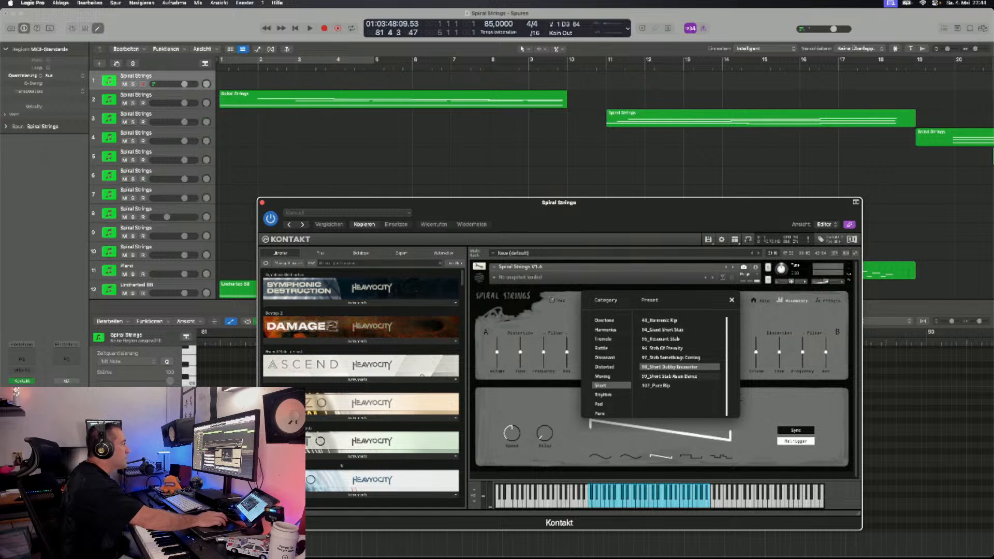
left_click(670, 377)
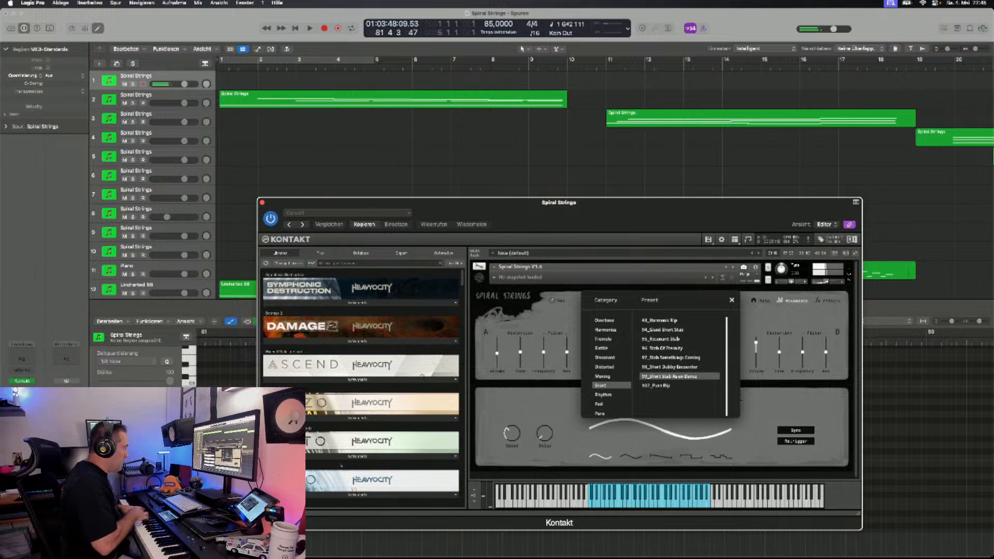
left_click(656, 385)
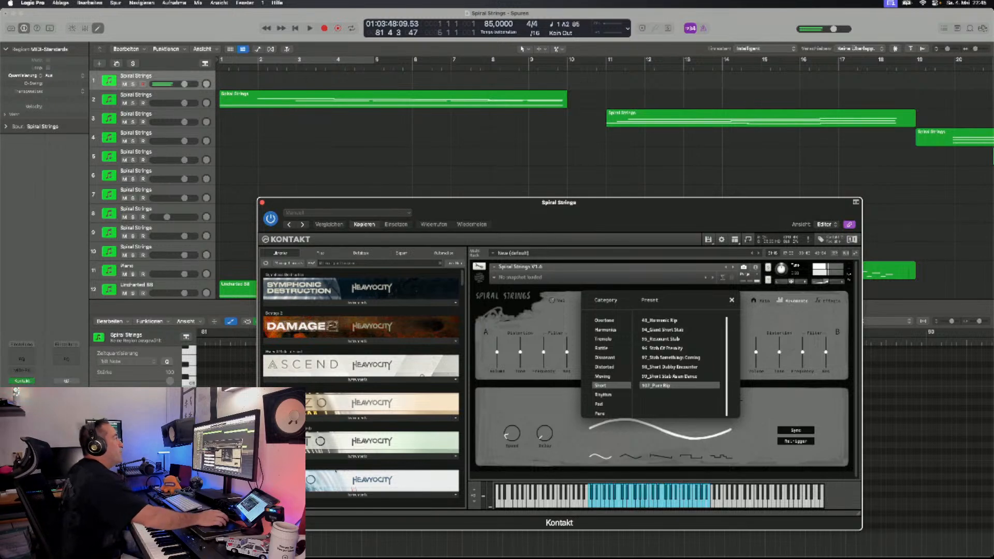
left_click_drag(518, 203, 528, 210)
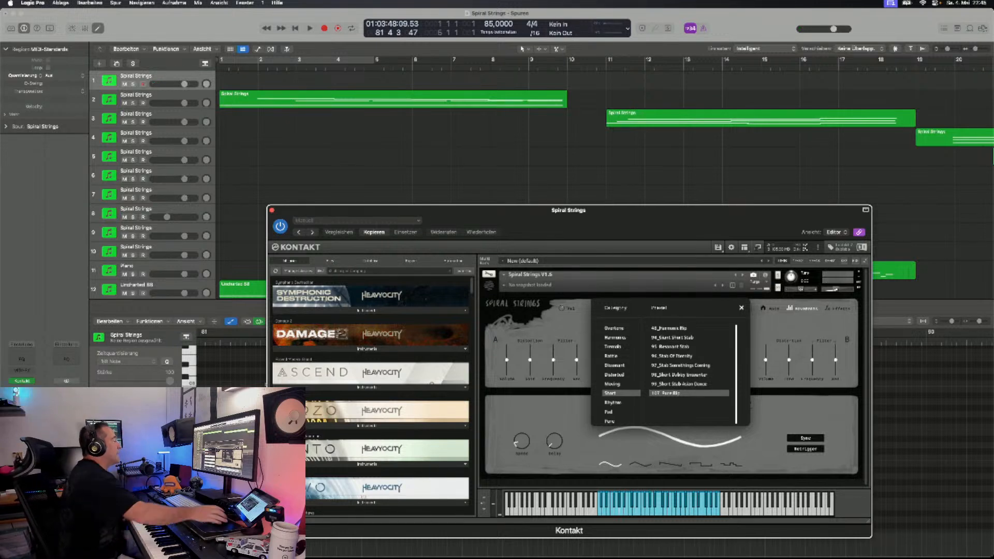
left_click_drag(568, 210, 562, 207)
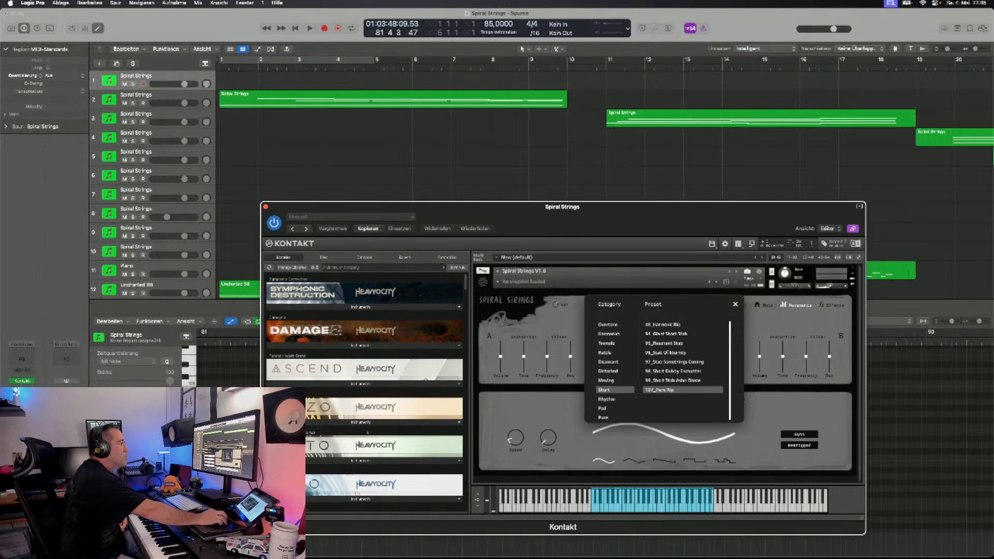
left_click(735, 304)
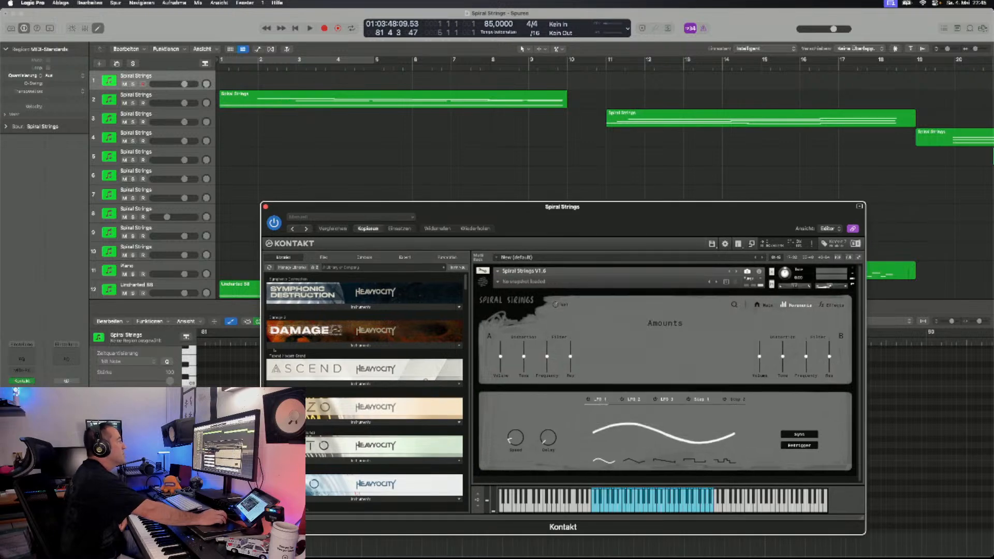
- Move the Kontakt window below the arrangement and select the Piano track to show its Foundations Piano instrument
scroll(600, 129, "right", 5)
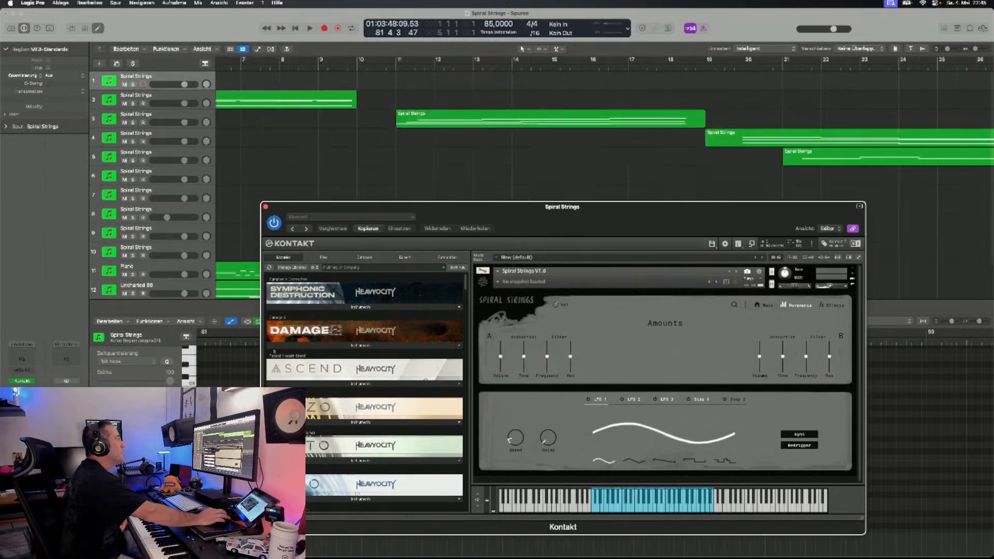
scroll(601, 176, "left", 5)
left_click_drag(563, 206, 532, 337)
scroll(569, 207, "down", 3)
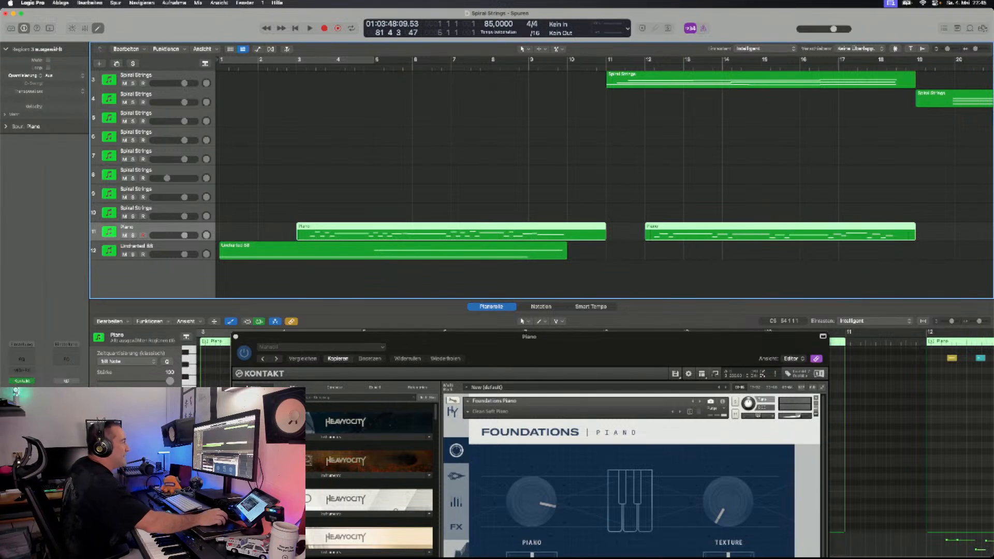
scroll(542, 184, "up", 3)
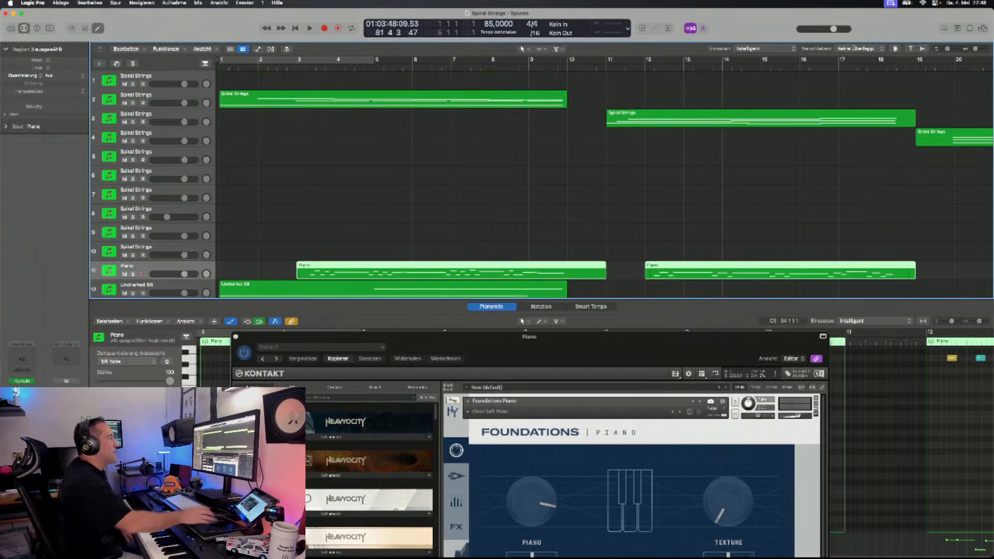
- Look over the Spiral Strings, Piano and Uncharted 88 regions through the whole arrangement, and bring the Foundations Piano window fully into view
scroll(605, 179, "right", 5)
scroll(605, 178, "right", 10)
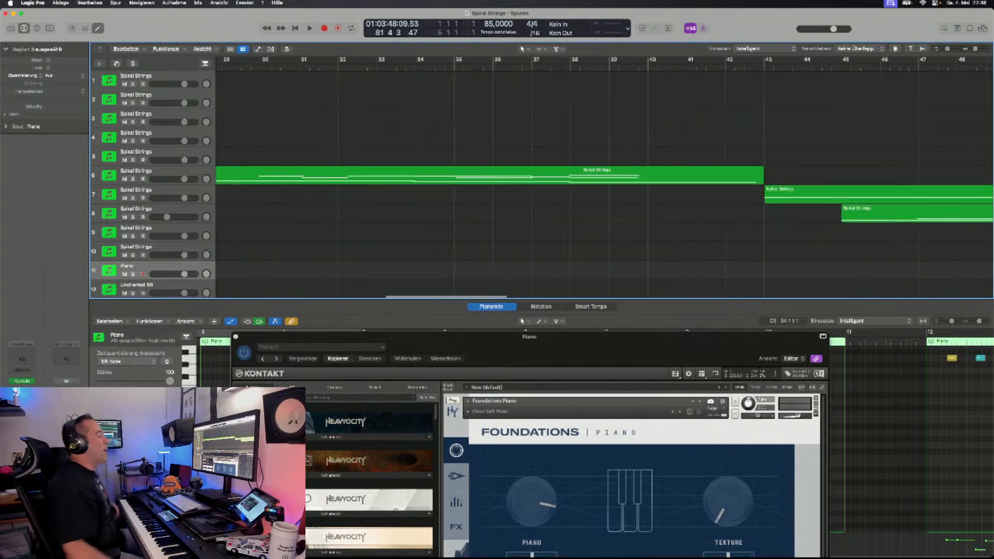
scroll(604, 179, "right", 8)
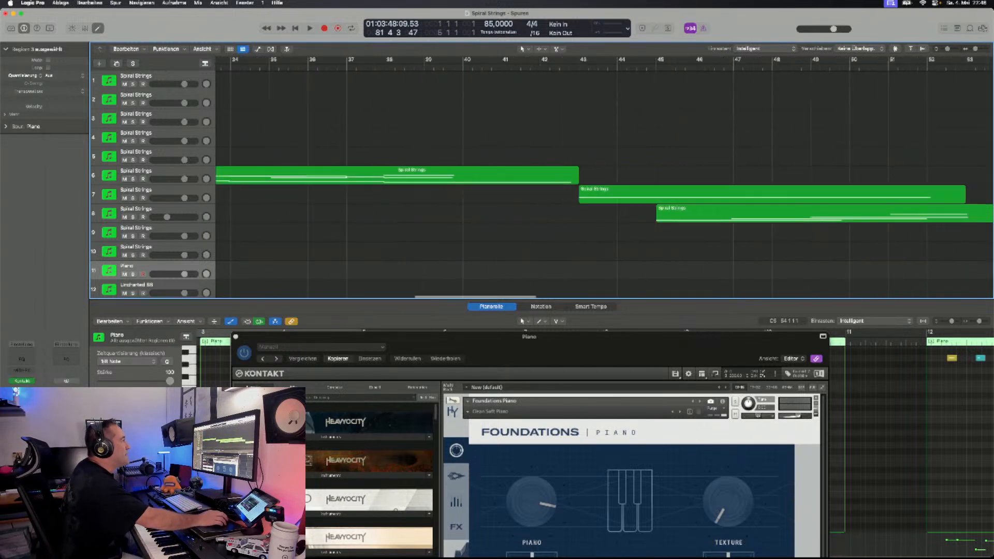
scroll(605, 178, "right", 9)
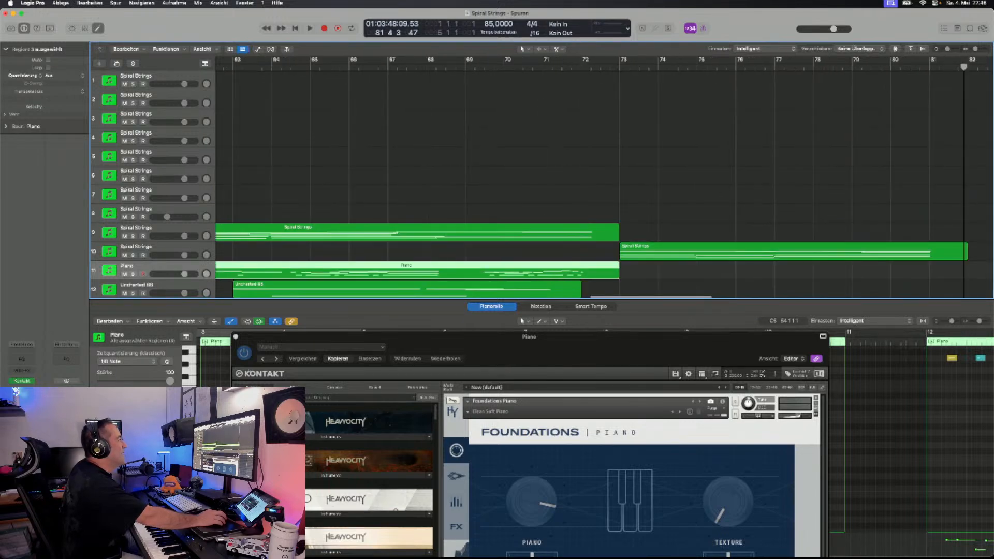
scroll(605, 178, "down", 2)
scroll(604, 179, "left", 20)
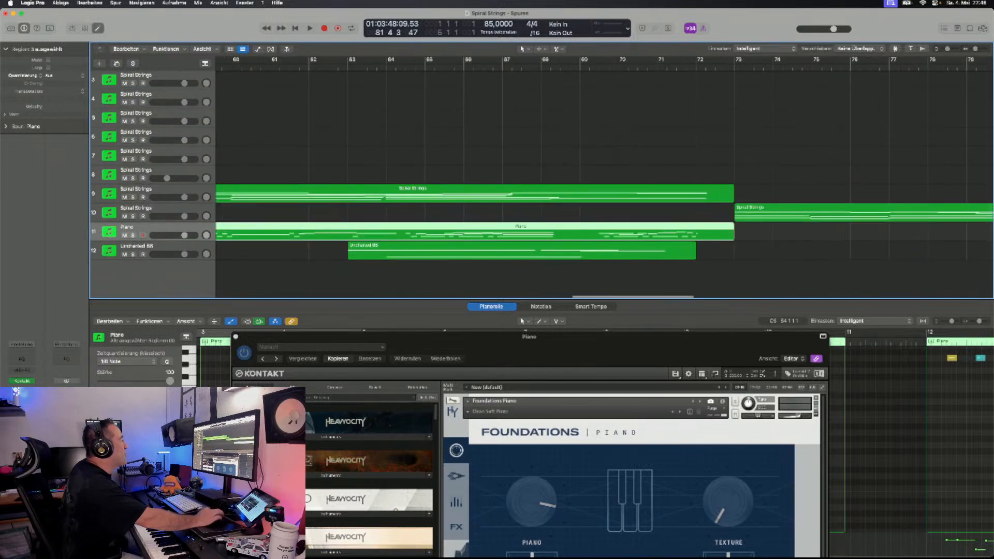
scroll(604, 179, "left", 2)
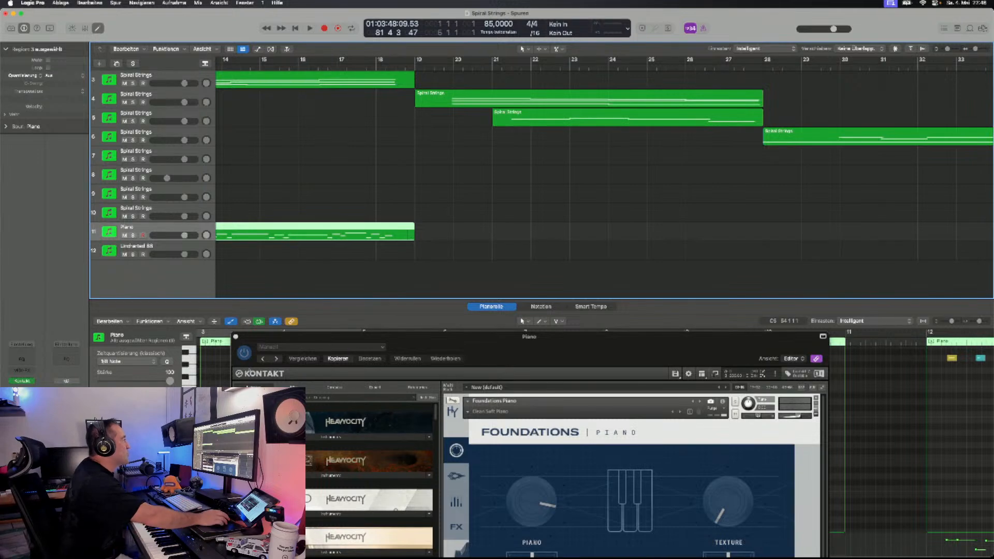
left_click_drag(529, 337, 499, 192)
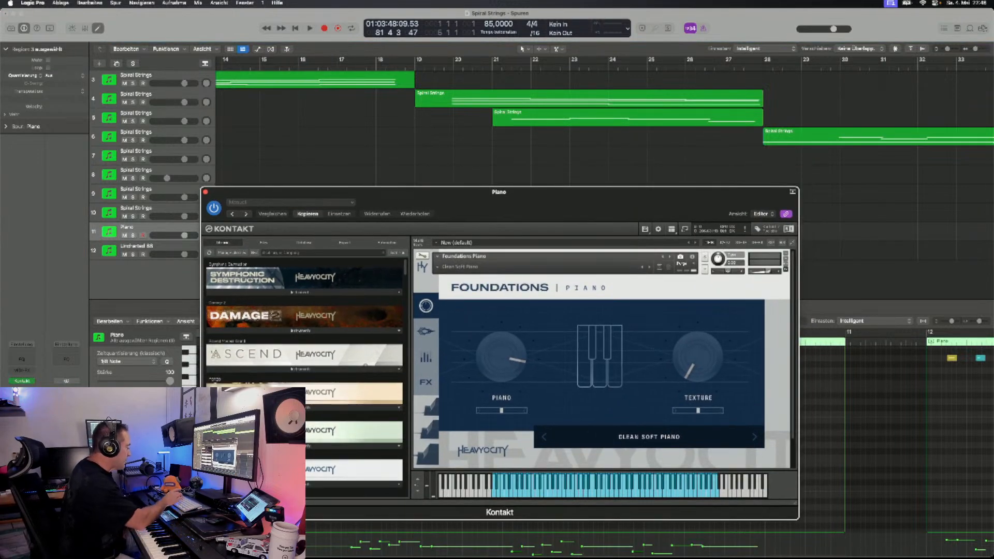